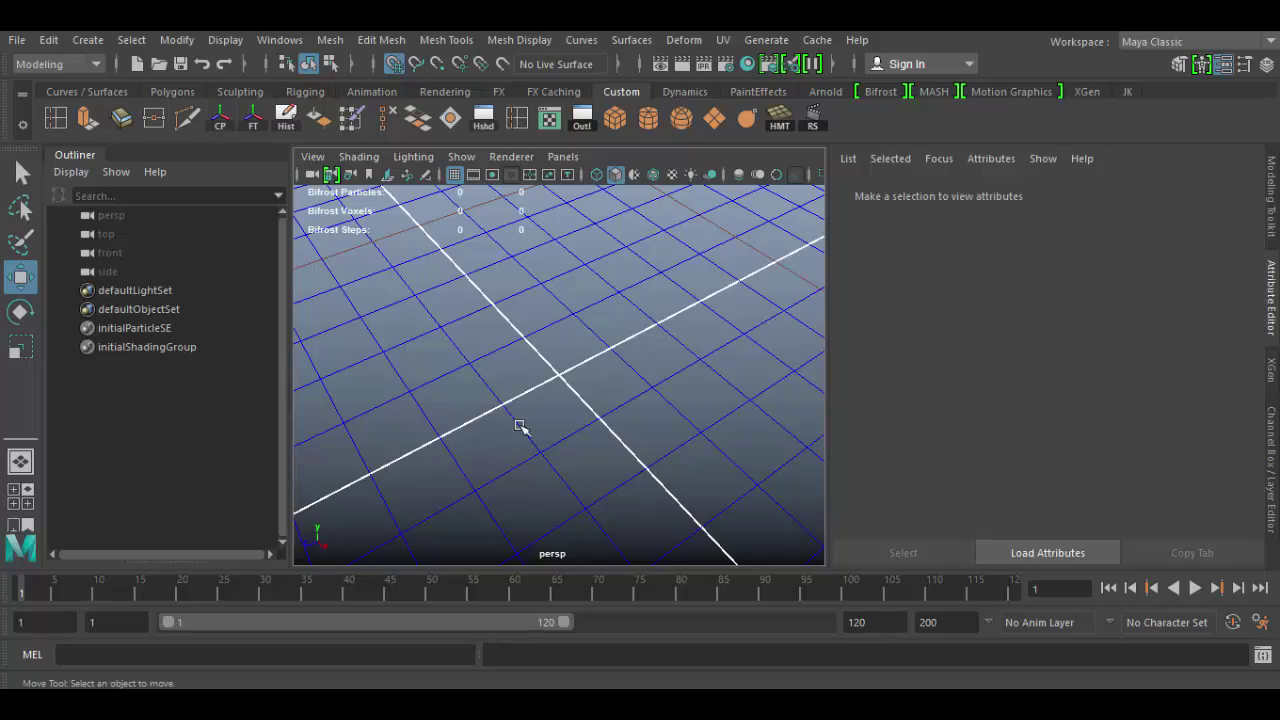
- Hide and show the viewport grid with the panel toolbar grid icon
{"action": "left_click_drag", "start_coordinate": [552, 444], "coordinate": [620, 437], "text": "alt"}
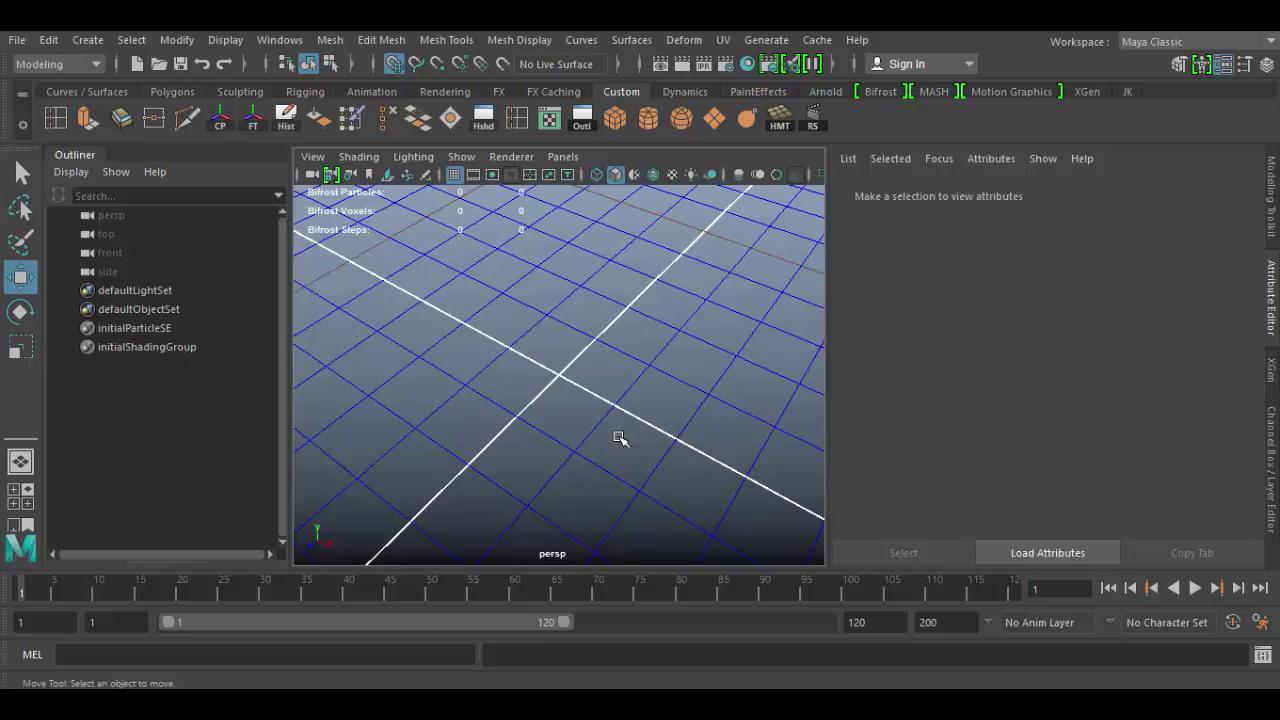
{"action": "right_click_drag", "start_coordinate": [620, 437], "coordinate": [427, 252], "text": "alt"}
{"action": "left_click_drag", "start_coordinate": [427, 252], "coordinate": [486, 410], "text": "alt"}
{"action": "scroll", "coordinate": [500, 416], "scroll_direction": "up", "scroll_amount": 3}
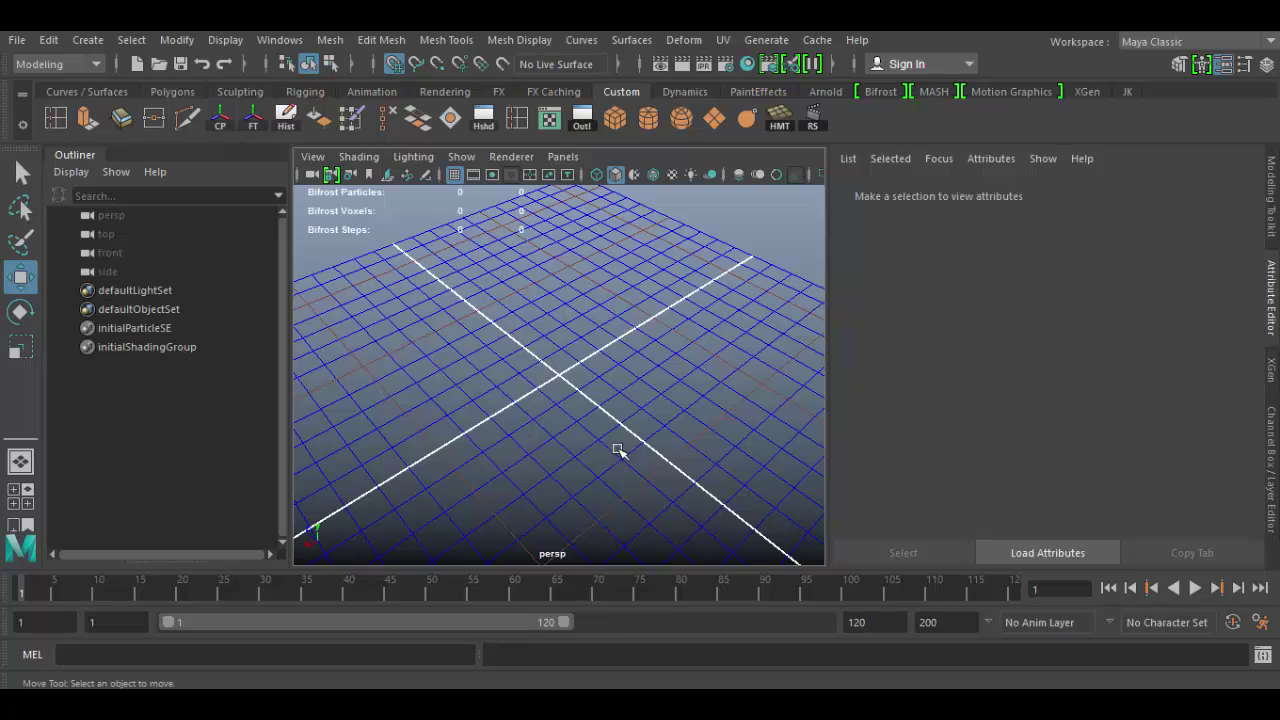
{"action": "scroll", "coordinate": [610, 448], "scroll_direction": "up", "scroll_amount": 3}
{"action": "scroll", "coordinate": [600, 447], "scroll_direction": "down", "scroll_amount": 3}
{"action": "scroll", "coordinate": [586, 434], "scroll_direction": "down", "scroll_amount": 2}
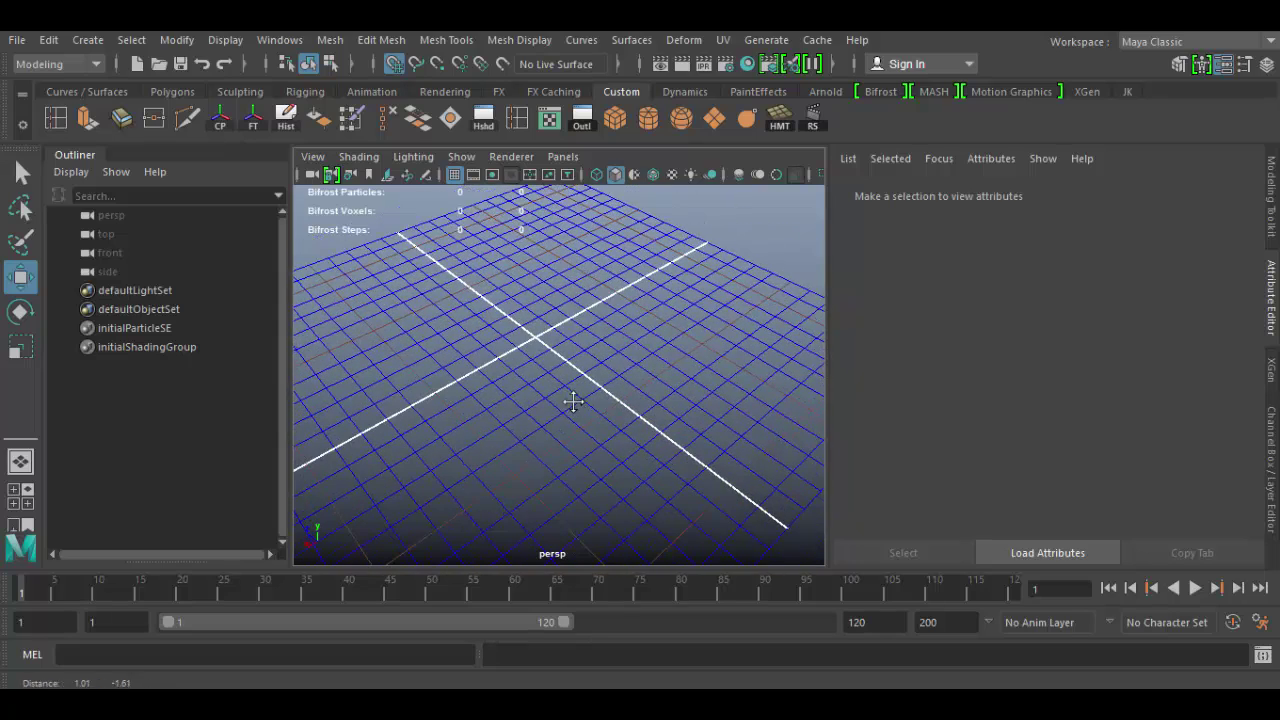
{"action": "scroll", "coordinate": [540, 365], "scroll_direction": "down", "scroll_amount": 3}
{"action": "scroll", "coordinate": [571, 414], "scroll_direction": "up", "scroll_amount": 3}
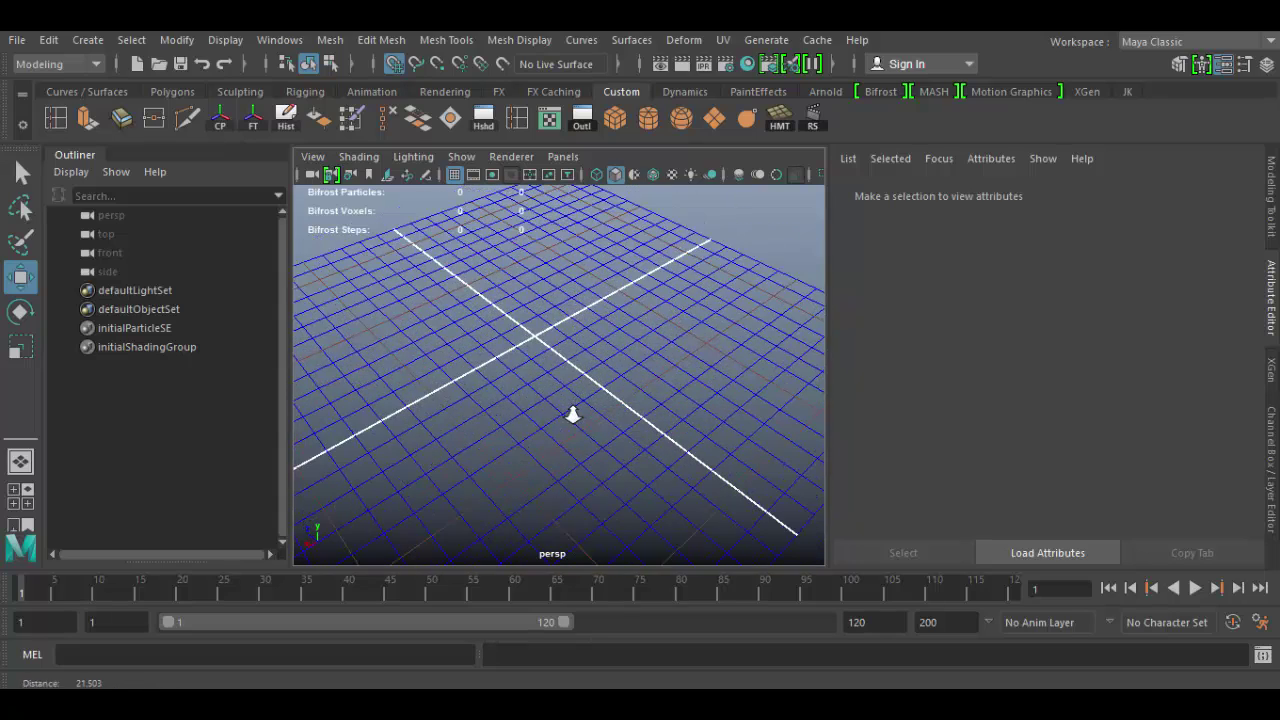
{"action": "left_click", "coordinate": [454, 176]}
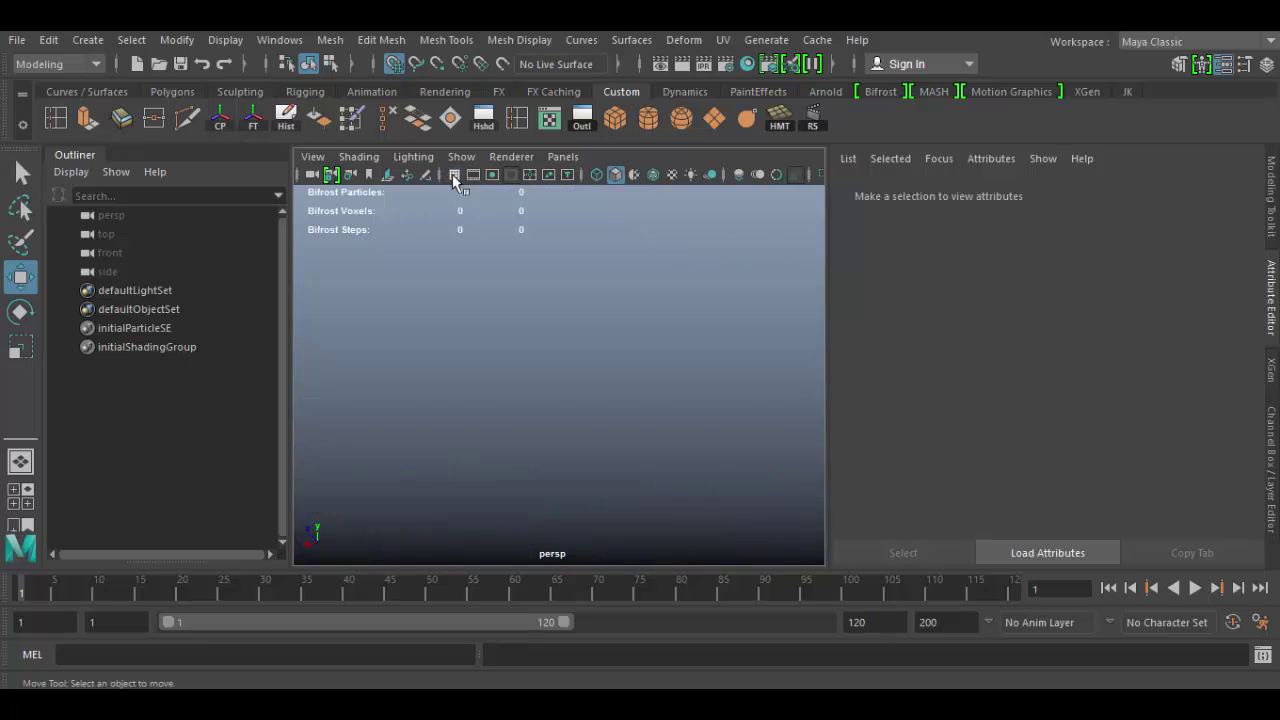
{"action": "left_click", "coordinate": [454, 176]}
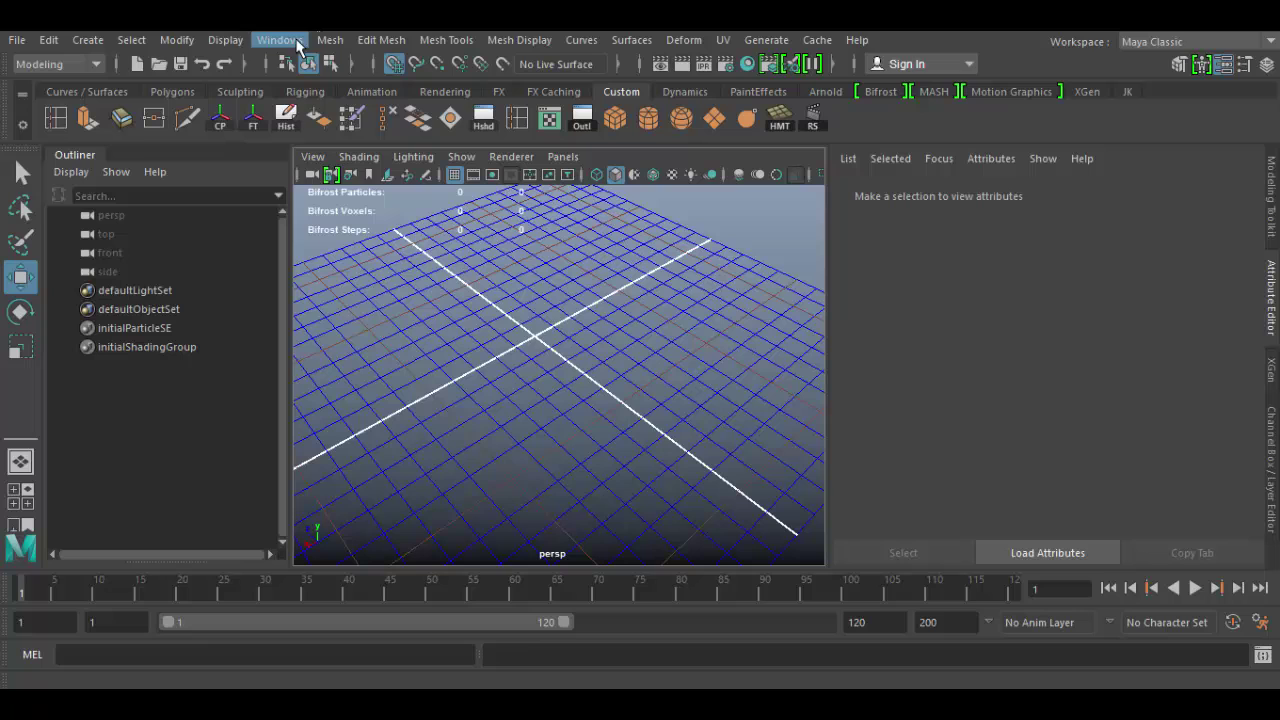
- Hide and show the grid again from the Display > Grid menu item
{"action": "left_click", "coordinate": [225, 40]}
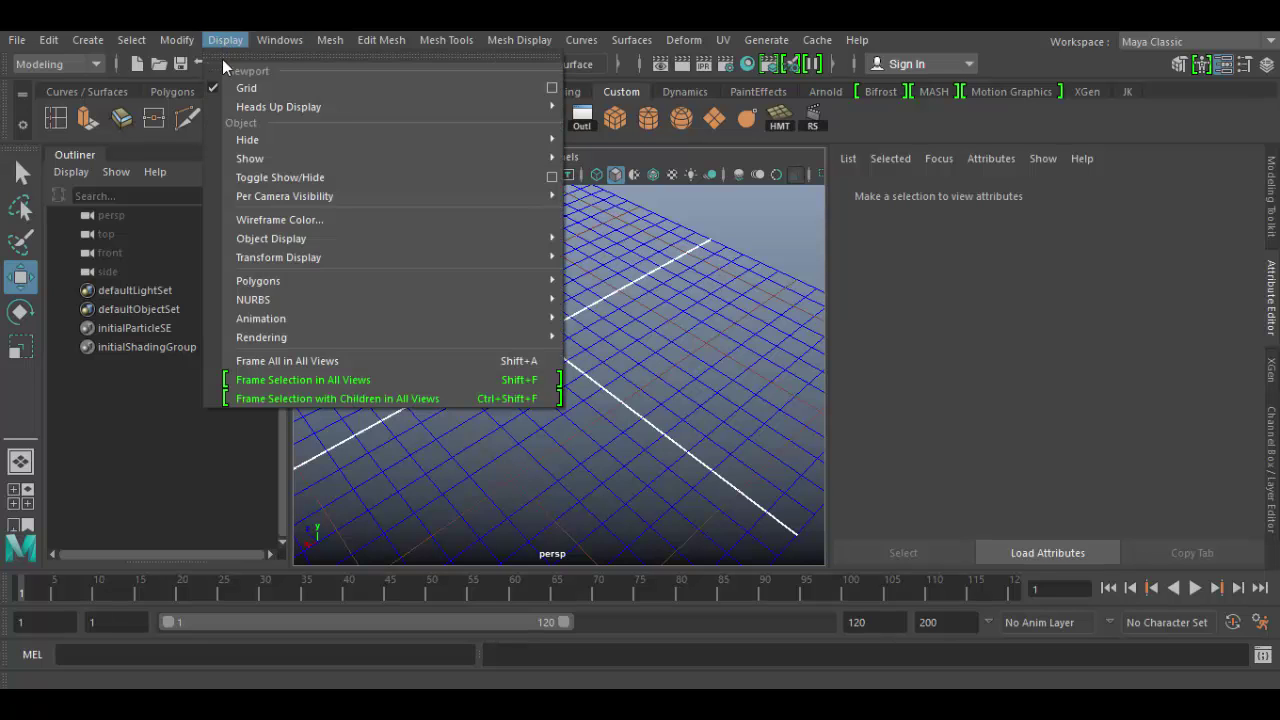
{"action": "left_click", "coordinate": [215, 87]}
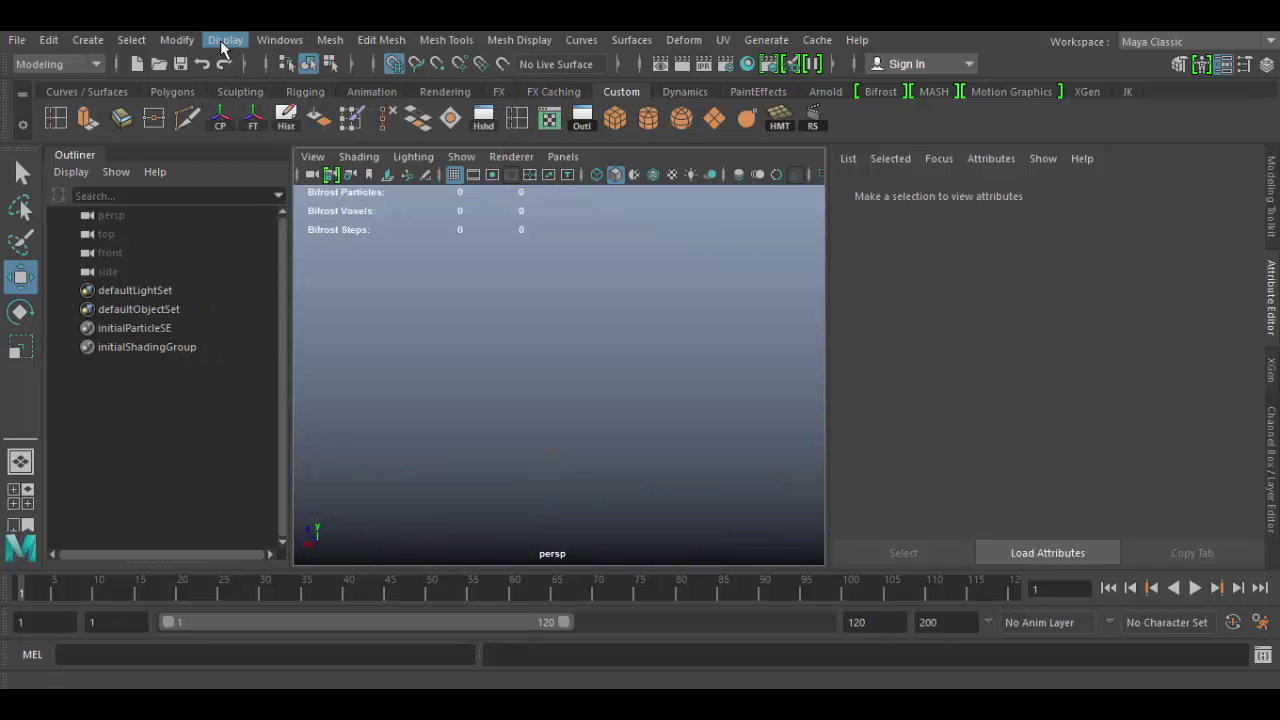
{"action": "left_click", "coordinate": [225, 40]}
{"action": "left_click", "coordinate": [211, 85]}
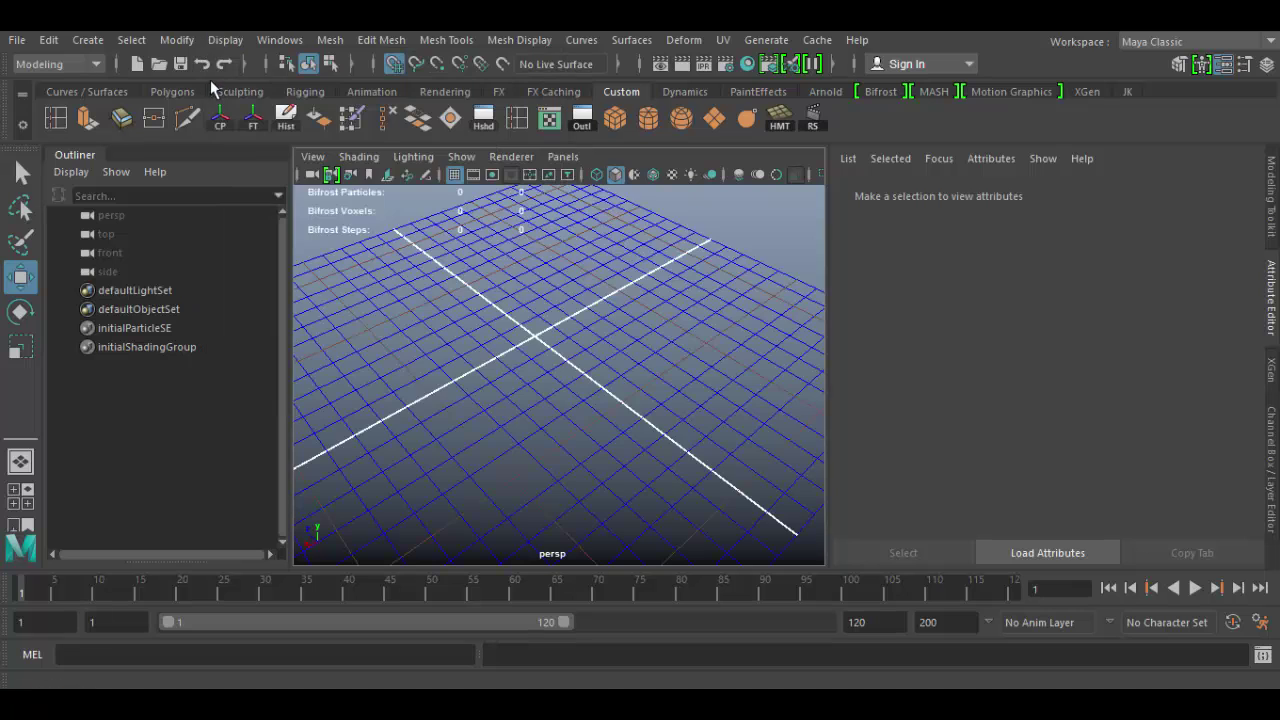
{"action": "left_click", "coordinate": [230, 40]}
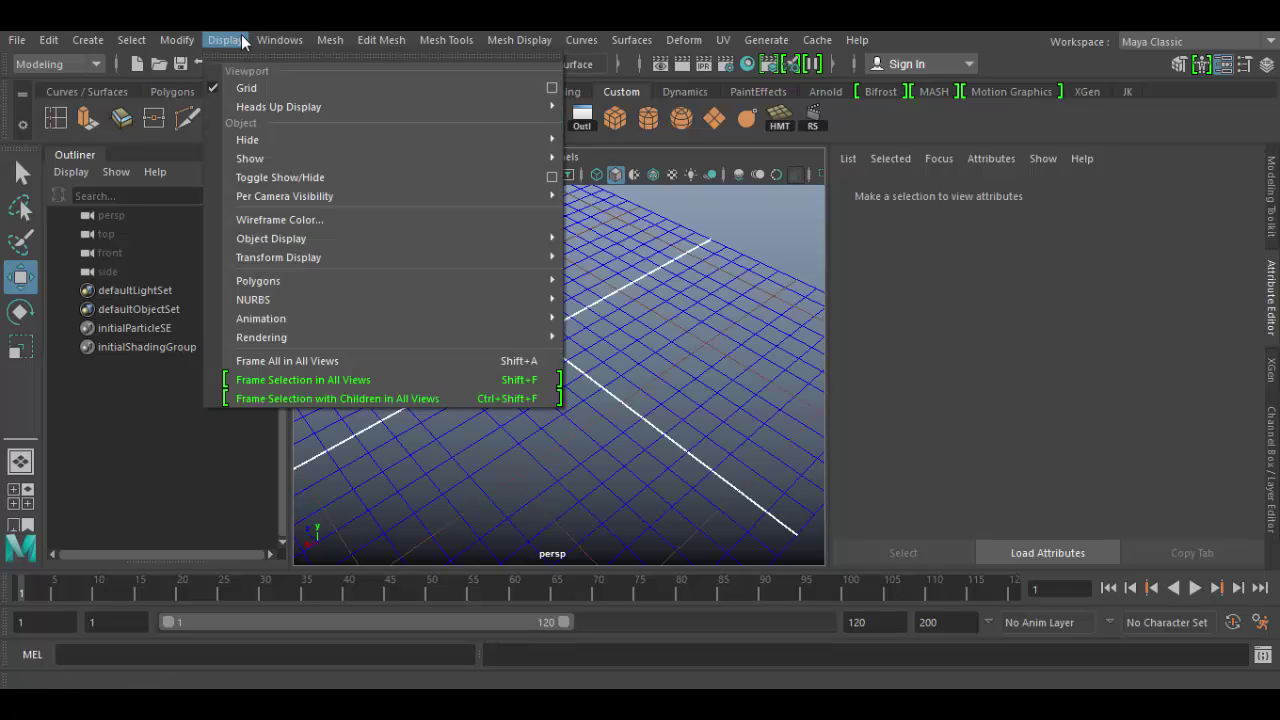
- In Grid Options, set Length and width to 100 and apply it
{"action": "left_click", "coordinate": [551, 91]}
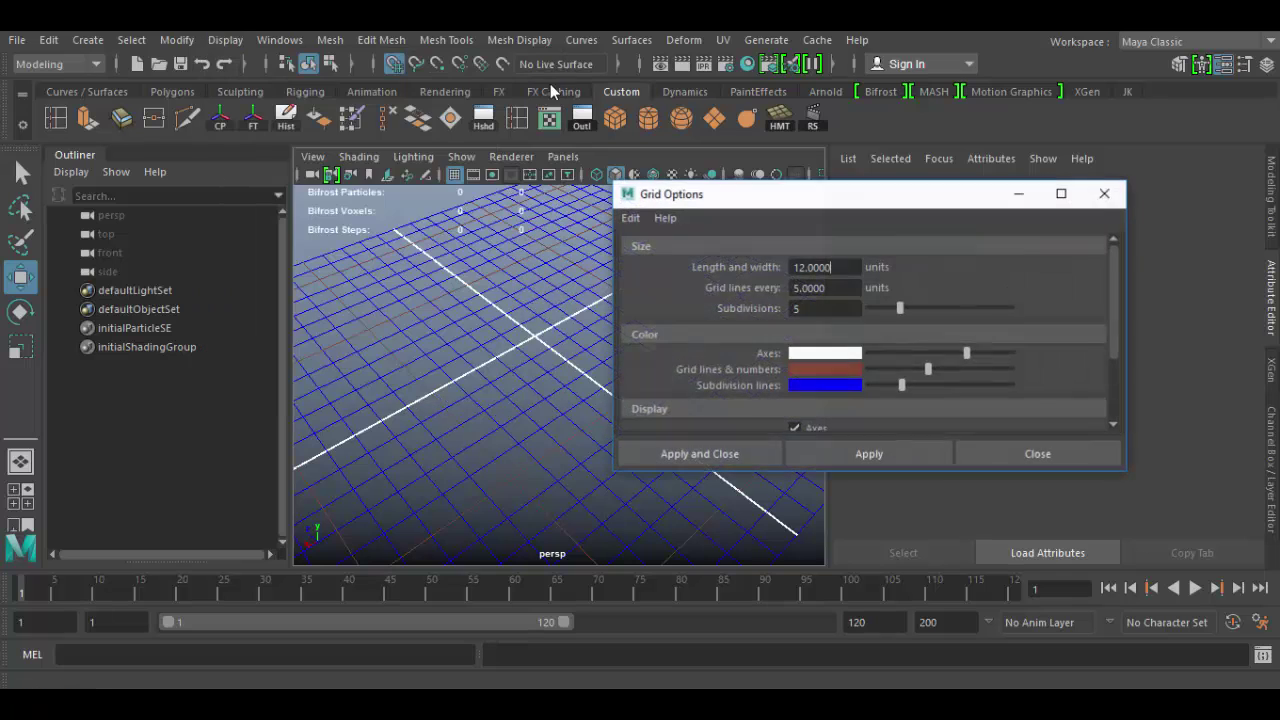
{"action": "left_click_drag", "start_coordinate": [791, 203], "coordinate": [891, 240]}
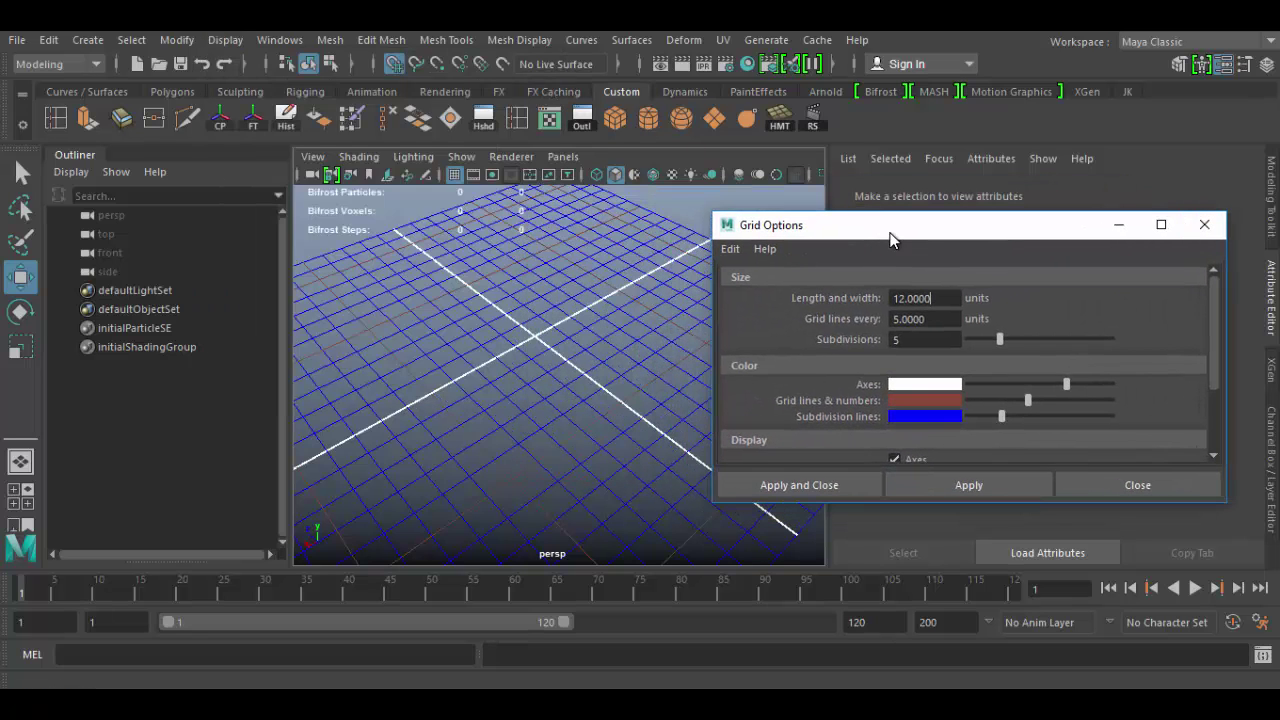
{"action": "double_click", "coordinate": [897, 297]}
{"action": "type", "text": "100"}
{"action": "left_click", "coordinate": [962, 484]}
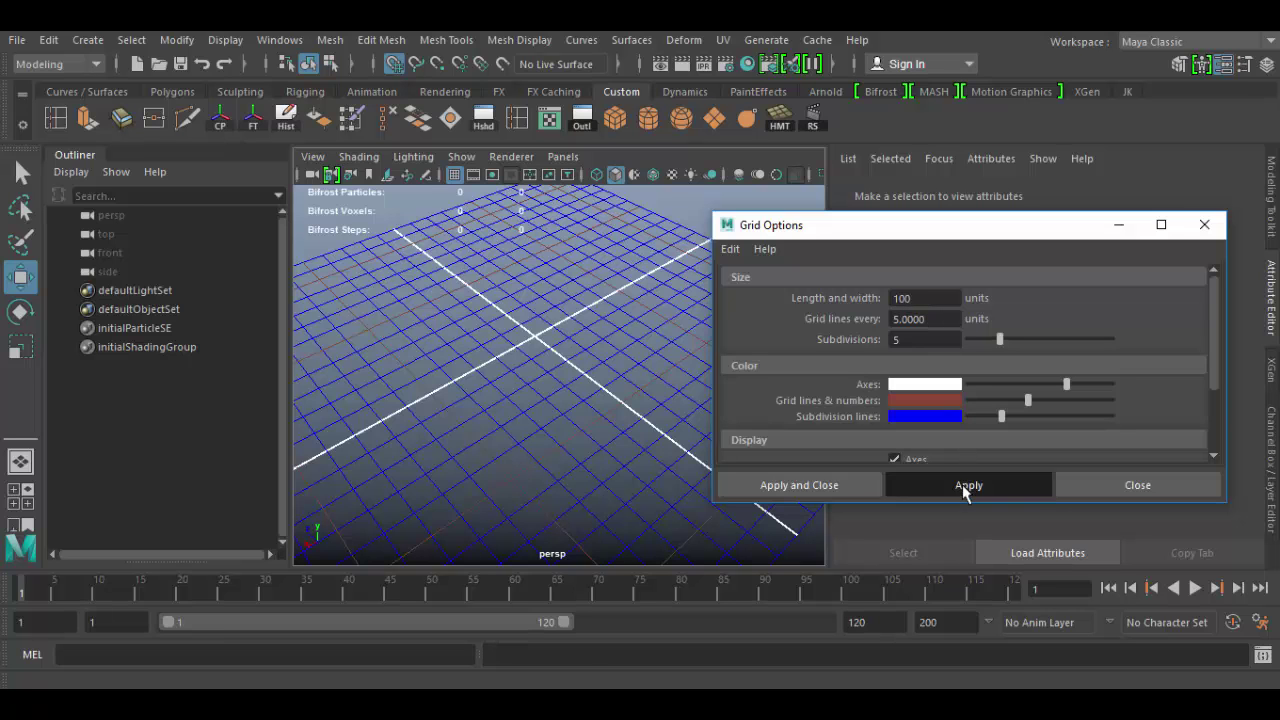
- Set grid lines every 10 units and 10 subdivisions, applying each
{"action": "scroll", "coordinate": [600, 420], "scroll_direction": "down", "scroll_amount": 5}
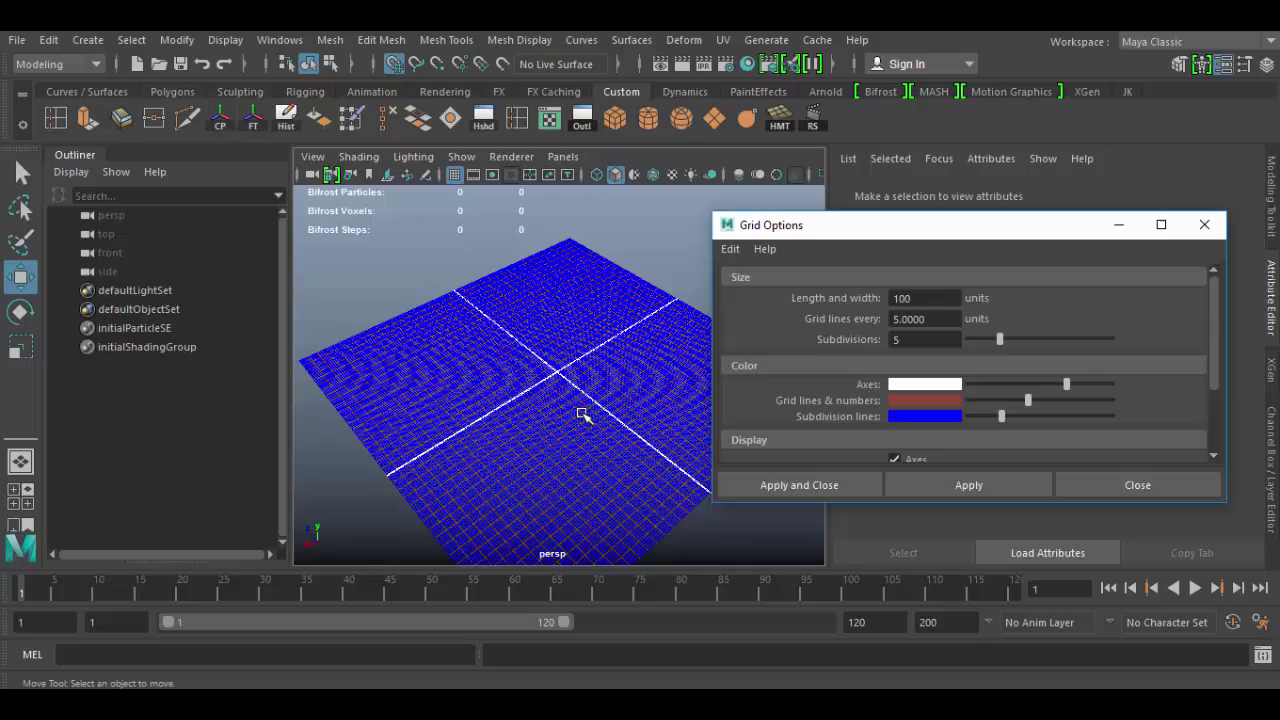
{"action": "scroll", "coordinate": [586, 414], "scroll_direction": "up", "scroll_amount": 5}
{"action": "scroll", "coordinate": [584, 415], "scroll_direction": "up", "scroll_amount": 2}
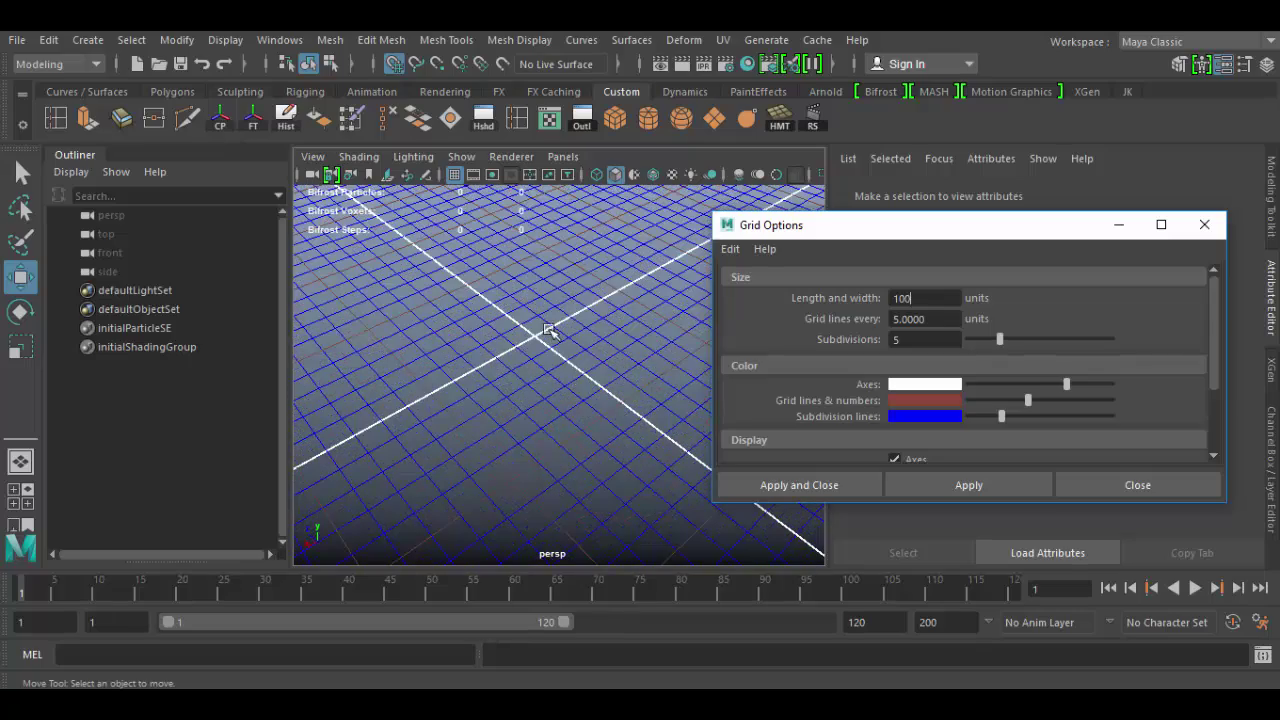
{"action": "scroll", "coordinate": [595, 383], "scroll_direction": "down", "scroll_amount": 5}
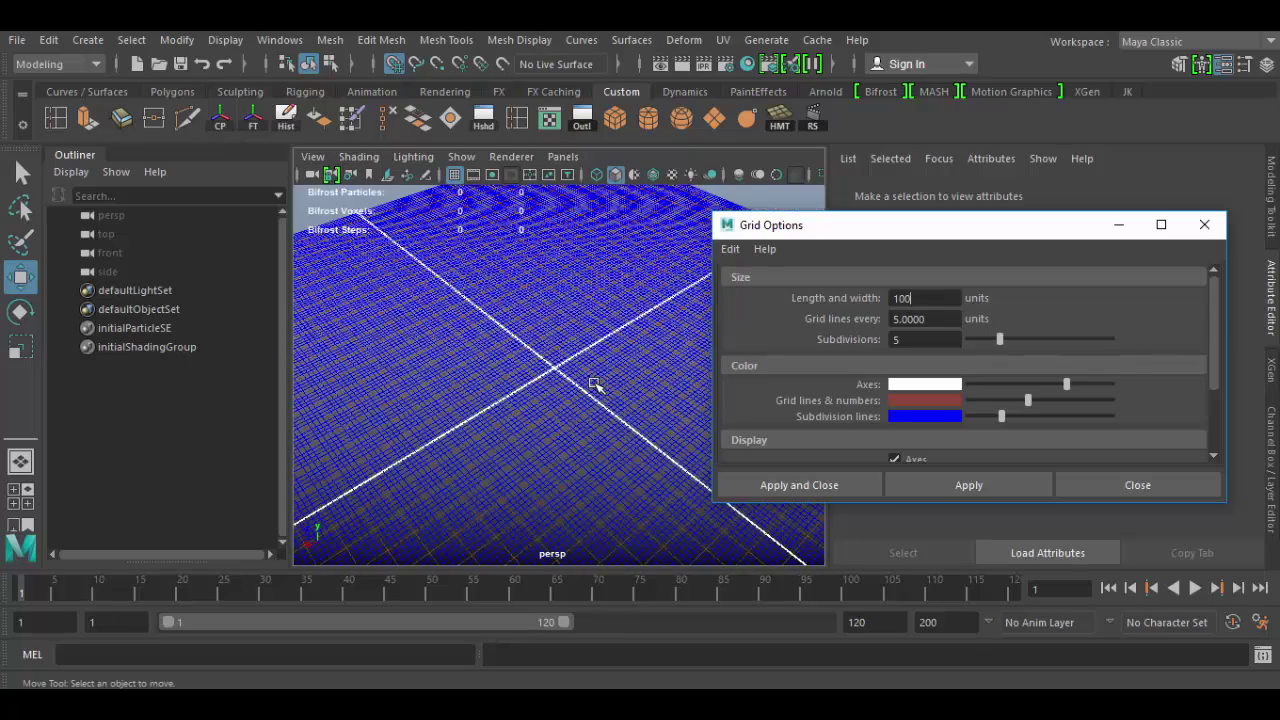
{"action": "scroll", "coordinate": [603, 384], "scroll_direction": "up", "scroll_amount": 5}
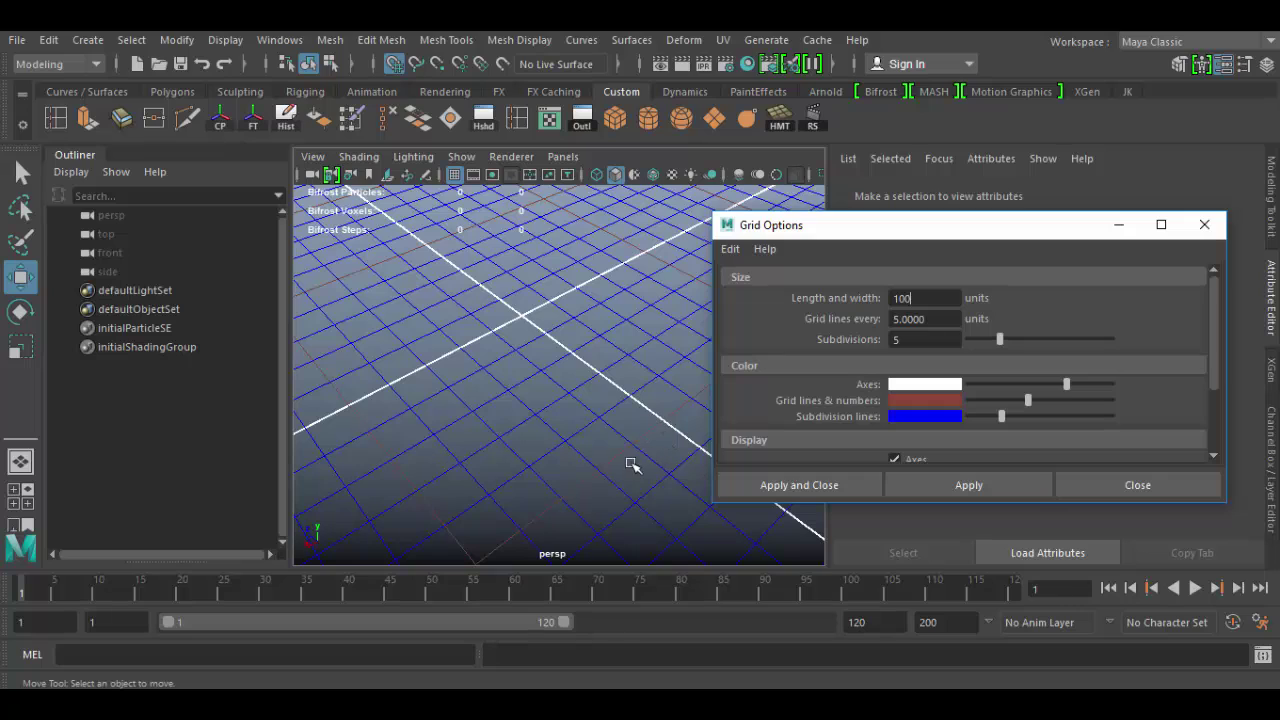
{"action": "left_click", "coordinate": [938, 321]}
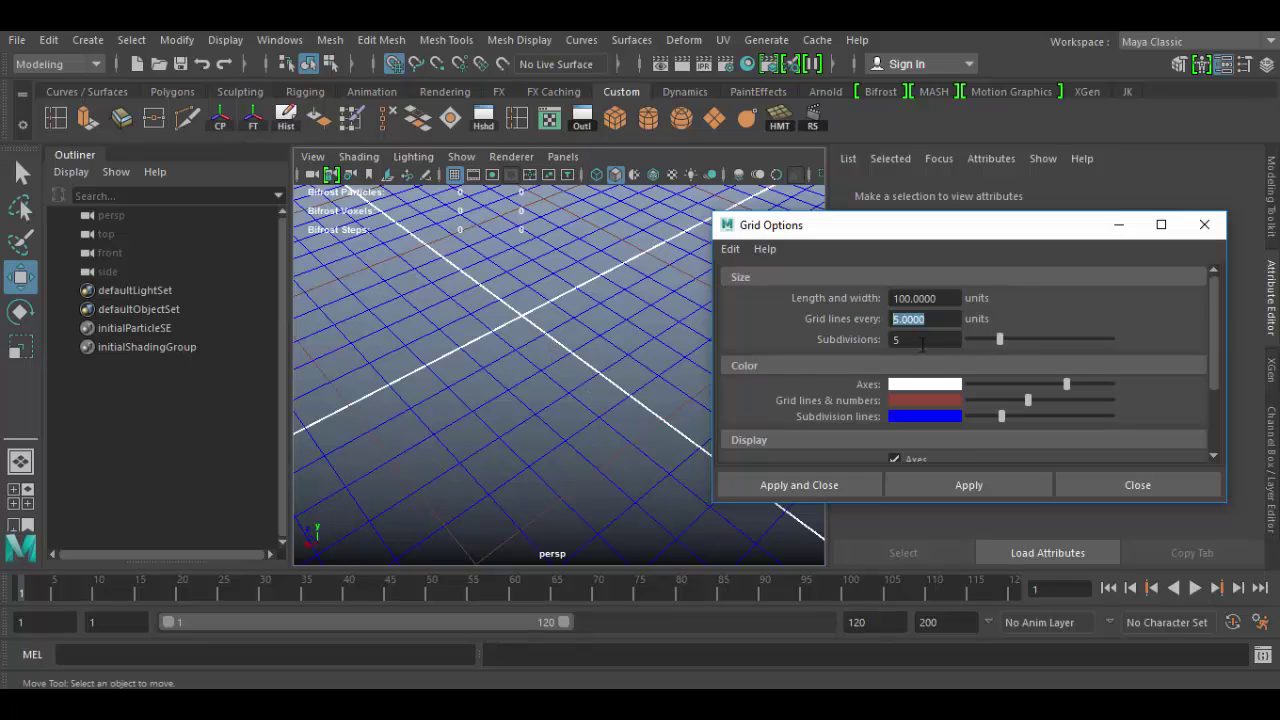
{"action": "type", "text": "10"}
{"action": "left_click", "coordinate": [930, 480]}
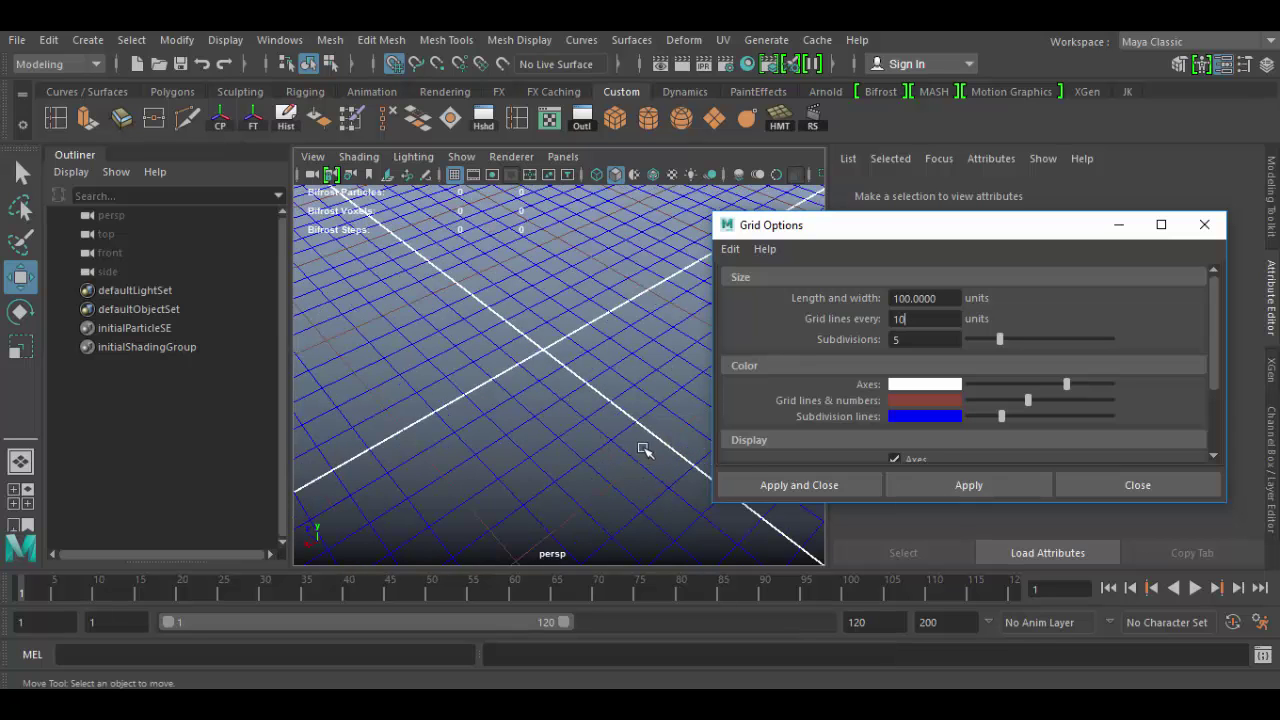
{"action": "scroll", "coordinate": [624, 415], "scroll_direction": "down", "scroll_amount": 3}
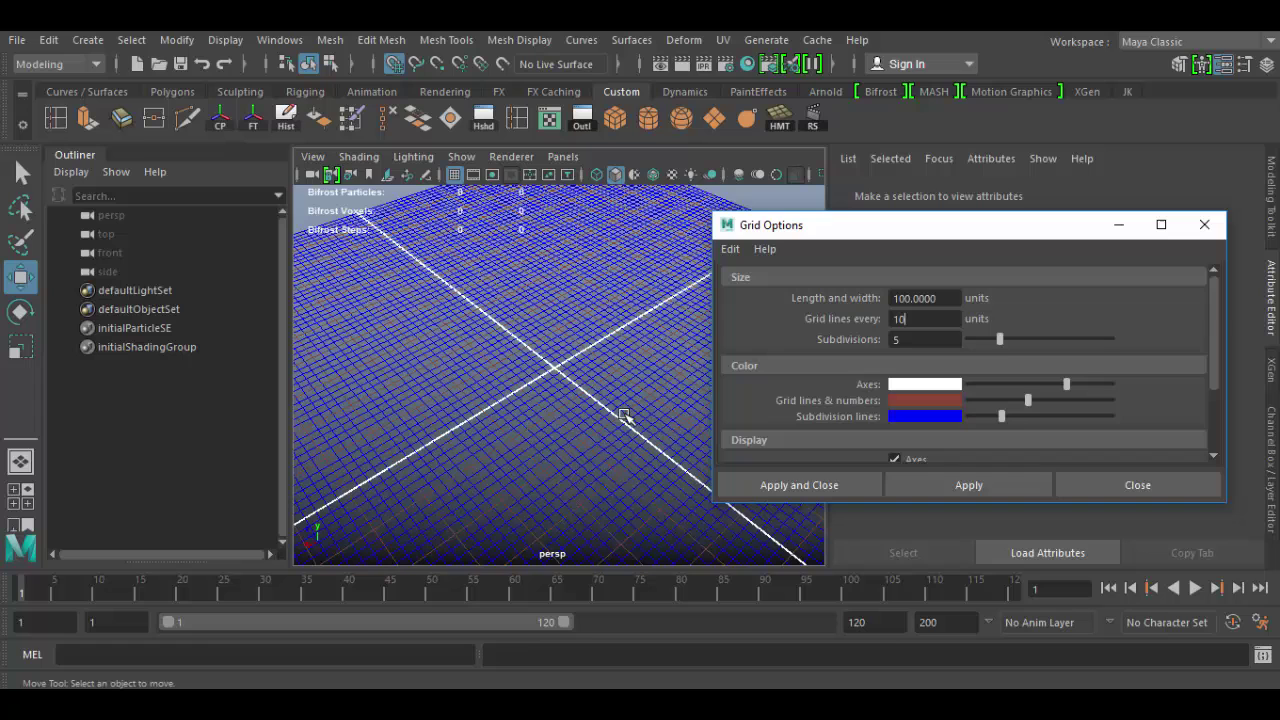
{"action": "scroll", "coordinate": [624, 415], "scroll_direction": "up", "scroll_amount": 3}
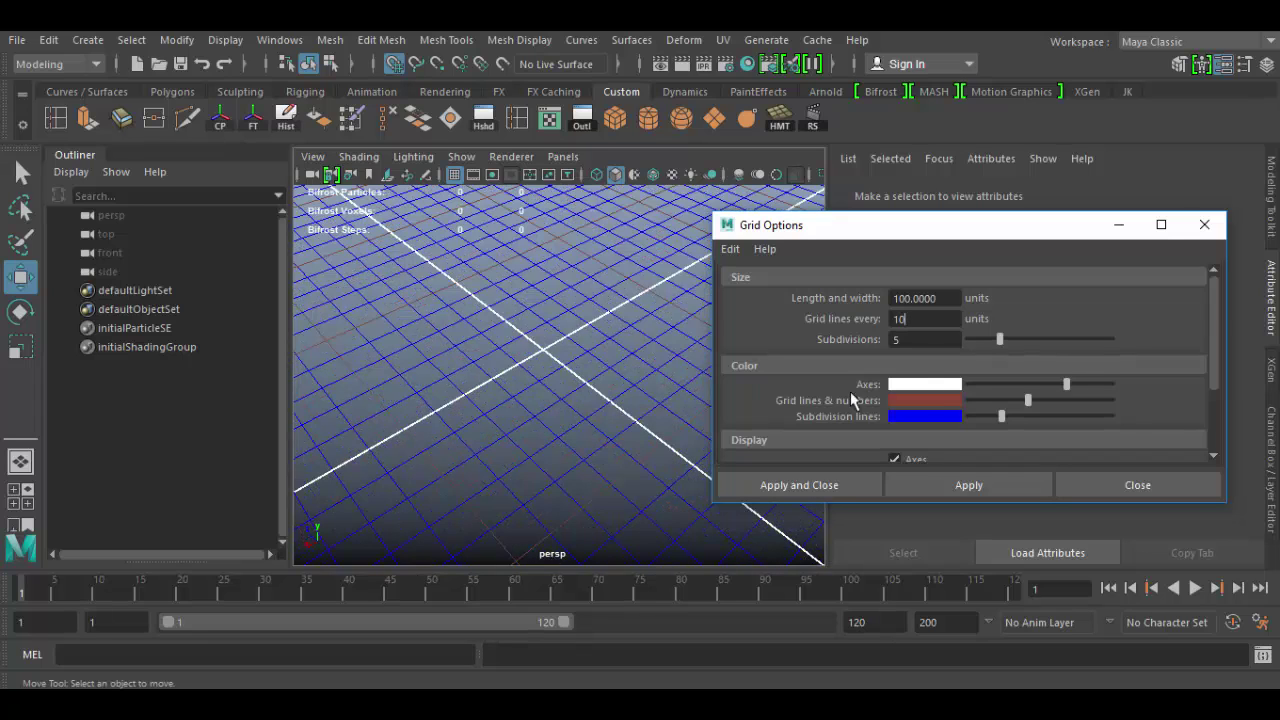
{"action": "double_click", "coordinate": [896, 340]}
{"action": "type", "text": "10"}
{"action": "left_click", "coordinate": [946, 487]}
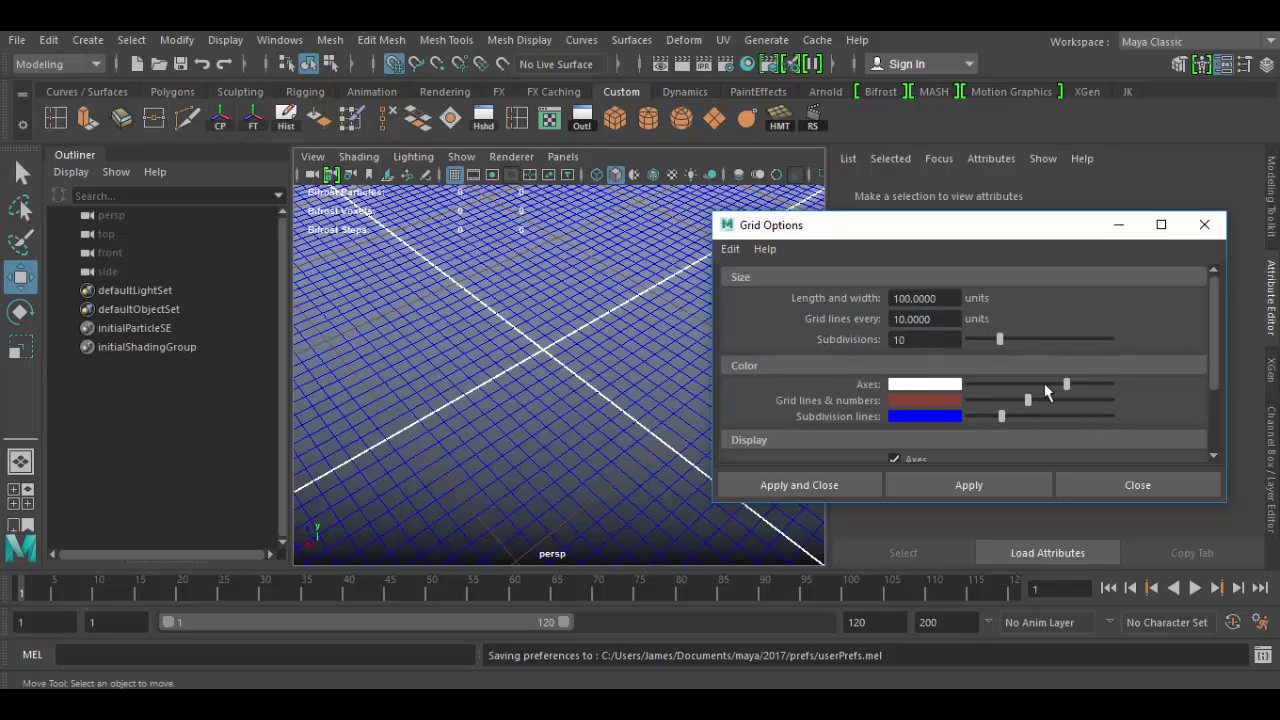
- Try a green axes colour, revert the axes to white, and make grid lines dark red
{"action": "left_click_drag", "start_coordinate": [1067, 383], "coordinate": [1004, 385]}
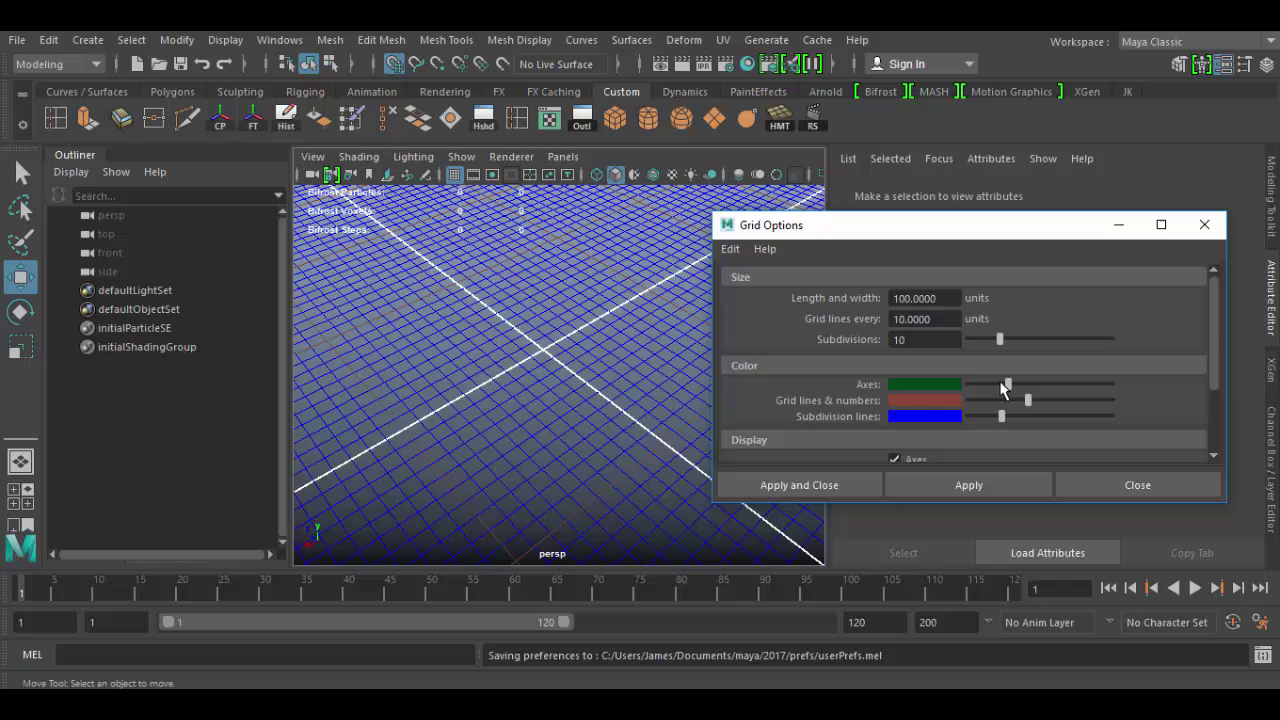
{"action": "left_click", "coordinate": [988, 484]}
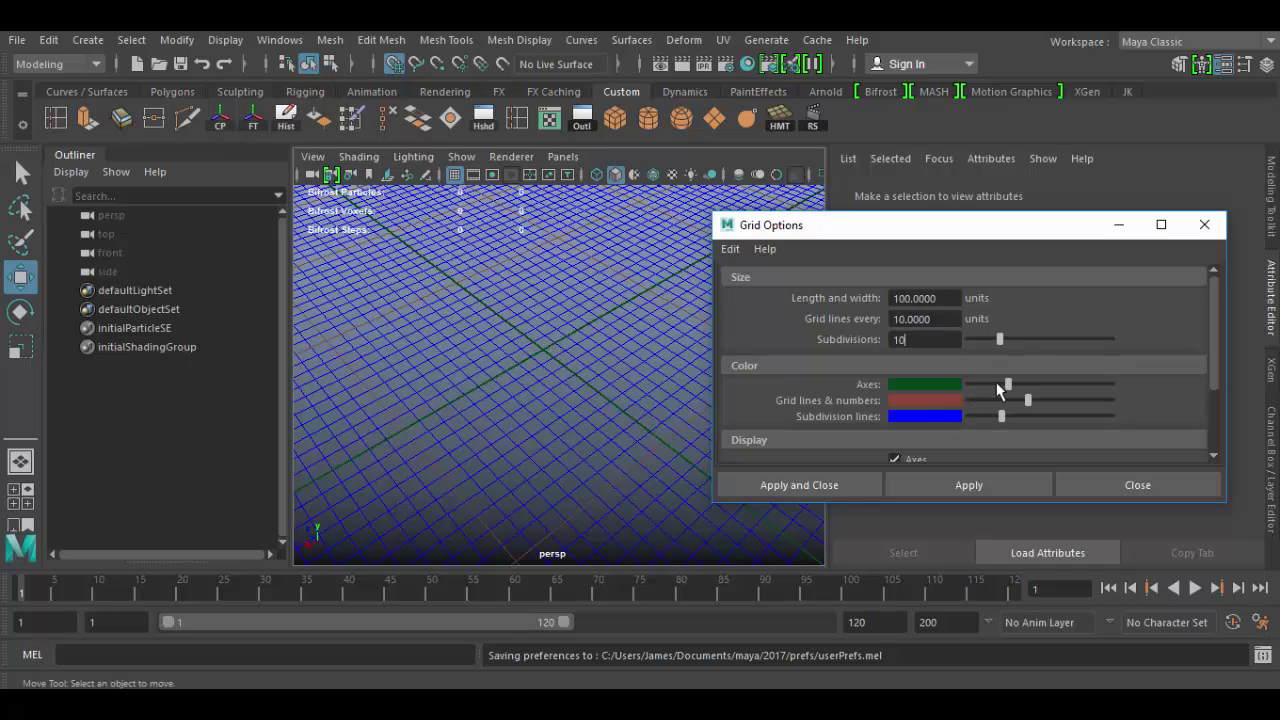
{"action": "left_click_drag", "start_coordinate": [1006, 385], "coordinate": [1065, 386]}
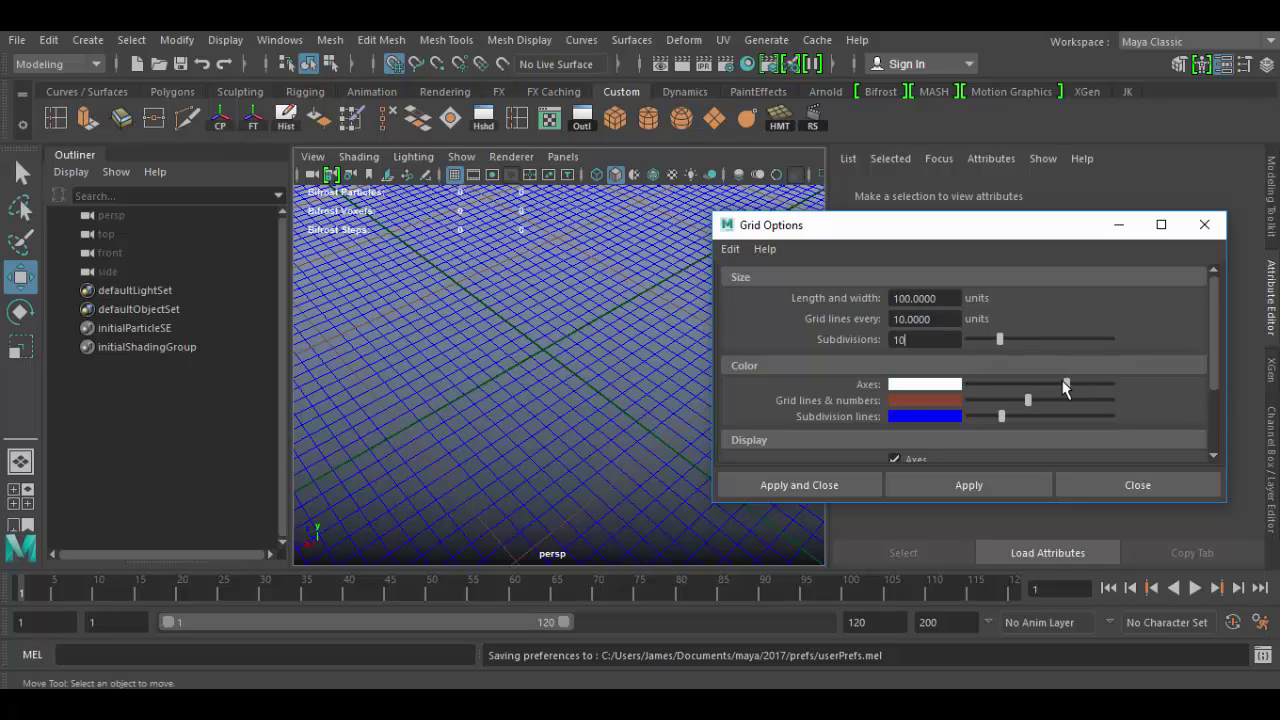
{"action": "left_click", "coordinate": [970, 484]}
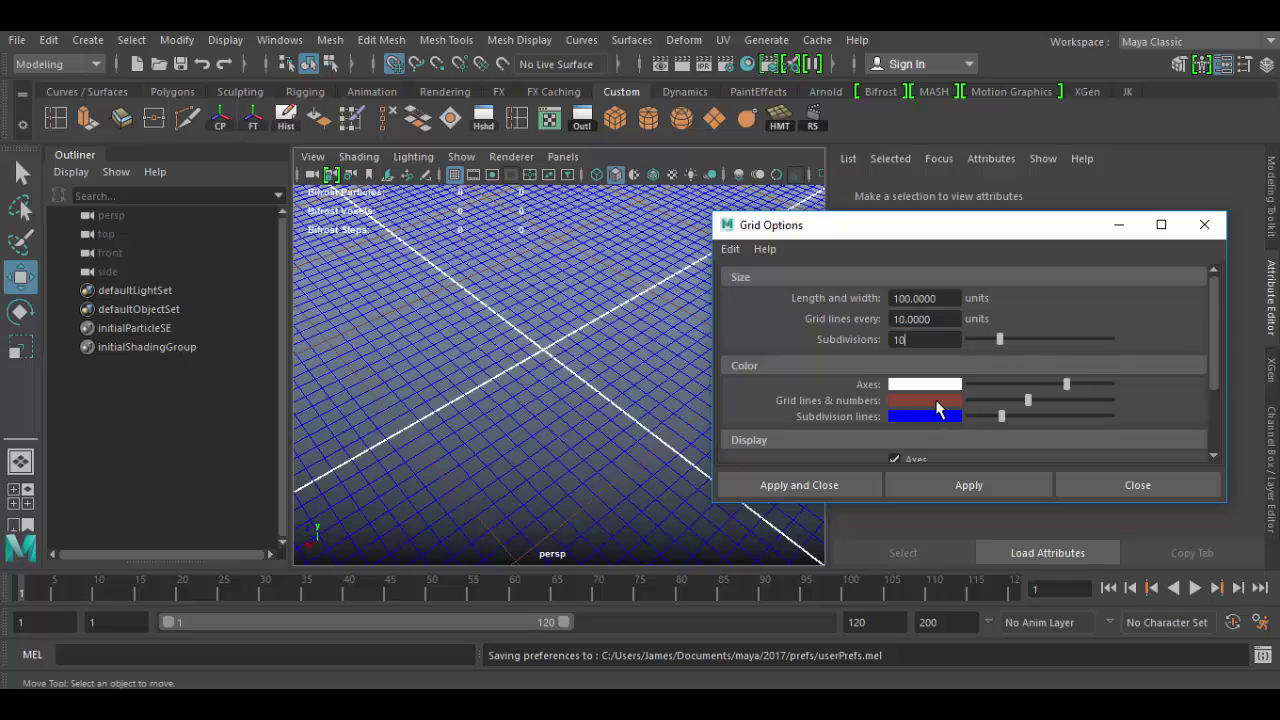
{"action": "mouse_move", "coordinate": [1030, 400]}
{"action": "left_mouse_down"}
{"action": "mouse_move", "coordinate": [1000, 402]}
{"action": "mouse_move", "coordinate": [1036, 408]}
{"action": "mouse_move", "coordinate": [1027, 402]}
{"action": "left_mouse_up"}
- Close Grid Options and zoom and orbit the perspective view to inspect the new grid
{"action": "left_click_drag", "start_coordinate": [1216, 351], "coordinate": [1215, 411]}
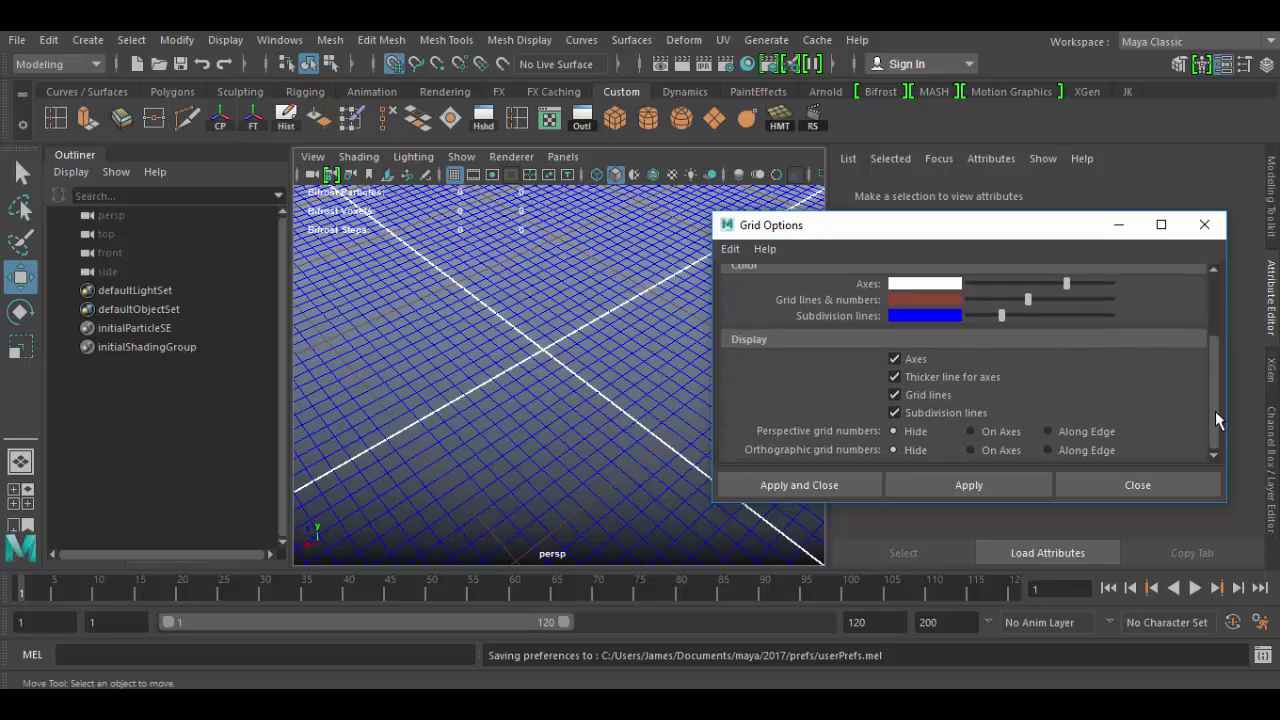
{"action": "left_click", "coordinate": [1133, 485]}
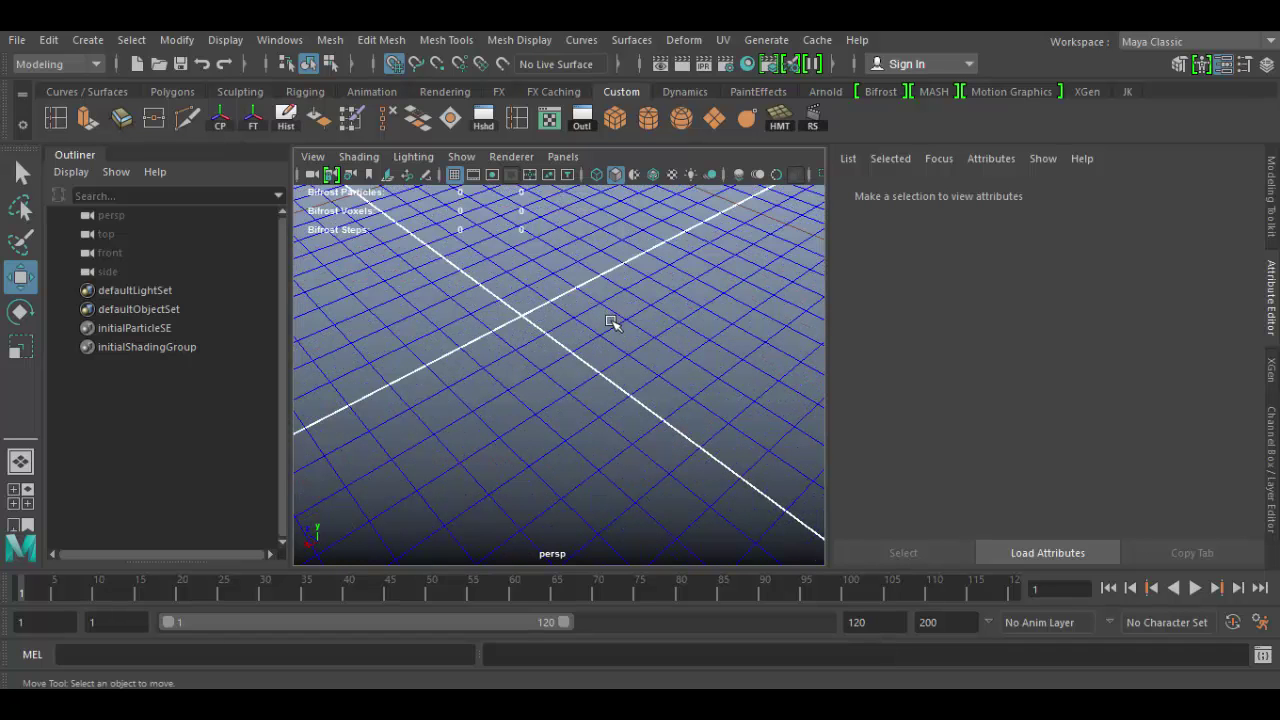
{"action": "right_click_drag", "start_coordinate": [611, 323], "coordinate": [617, 445], "text": "alt"}
{"action": "left_click_drag", "start_coordinate": [617, 445], "coordinate": [636, 424], "text": "alt"}
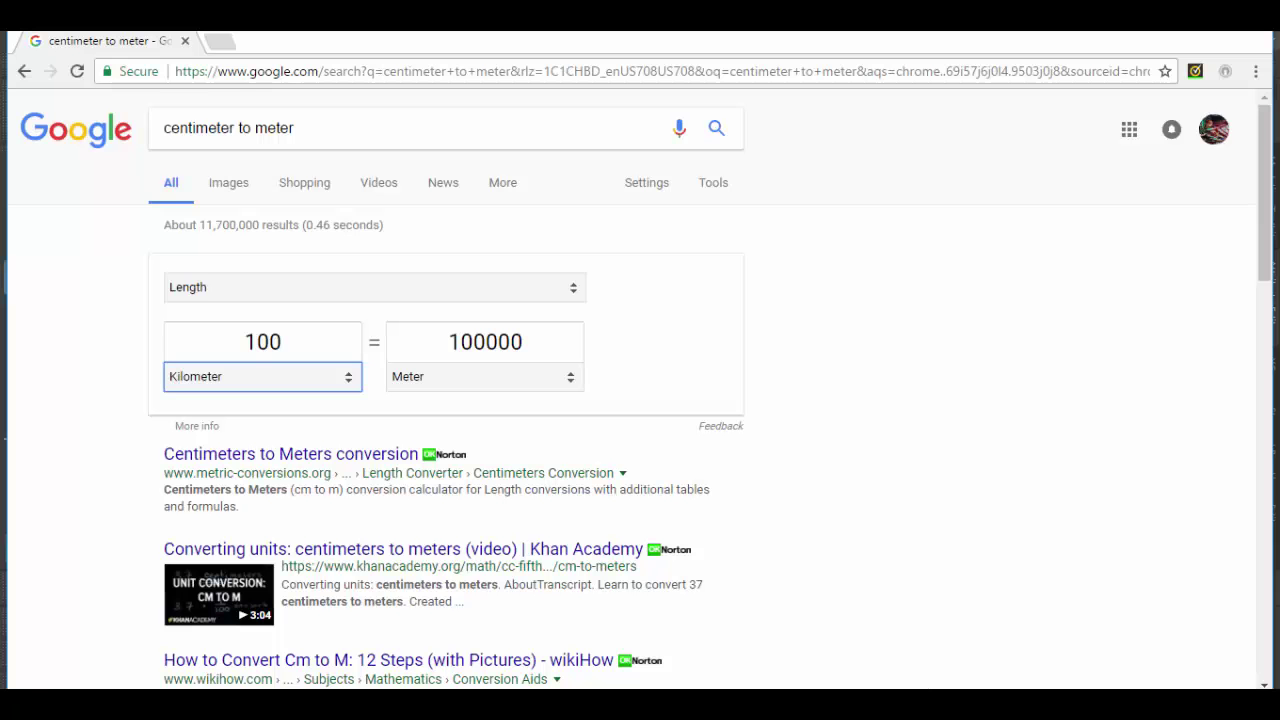
- Change the converter units to Centimeter and Millimeter, showing 100 cm = 1000 mm
{"action": "left_click", "coordinate": [345, 347]}
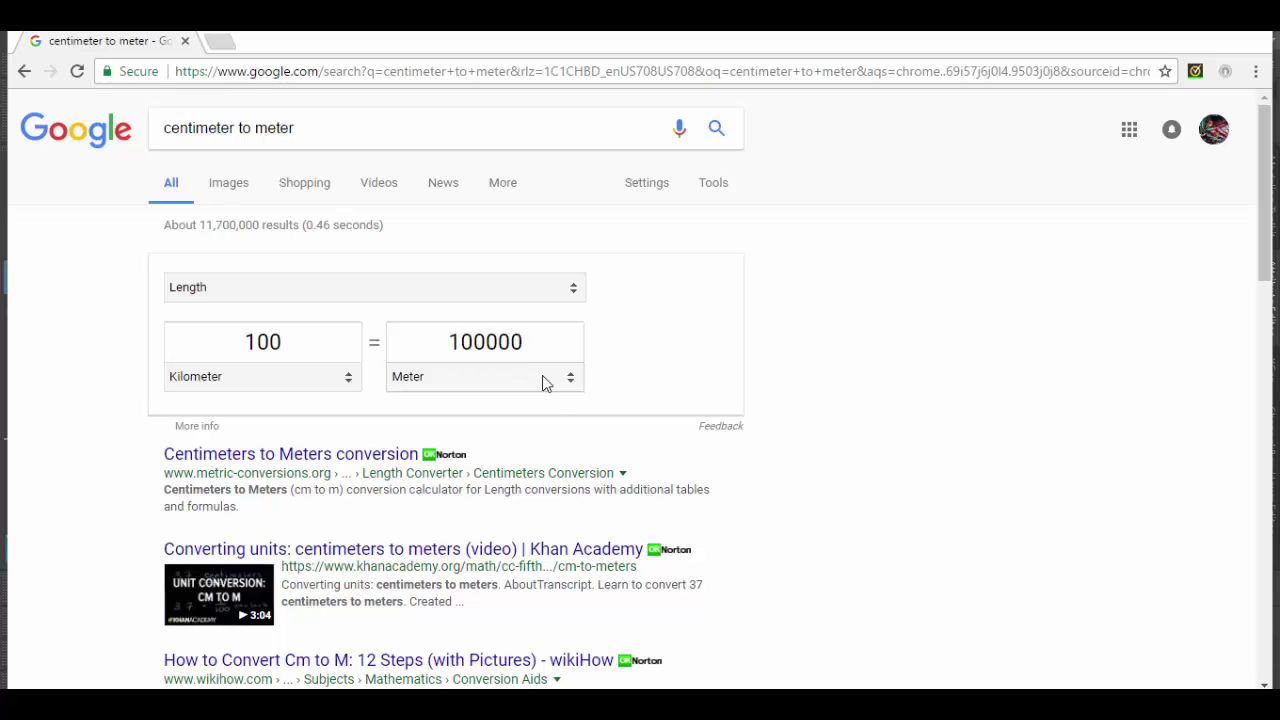
{"action": "left_click", "coordinate": [318, 381]}
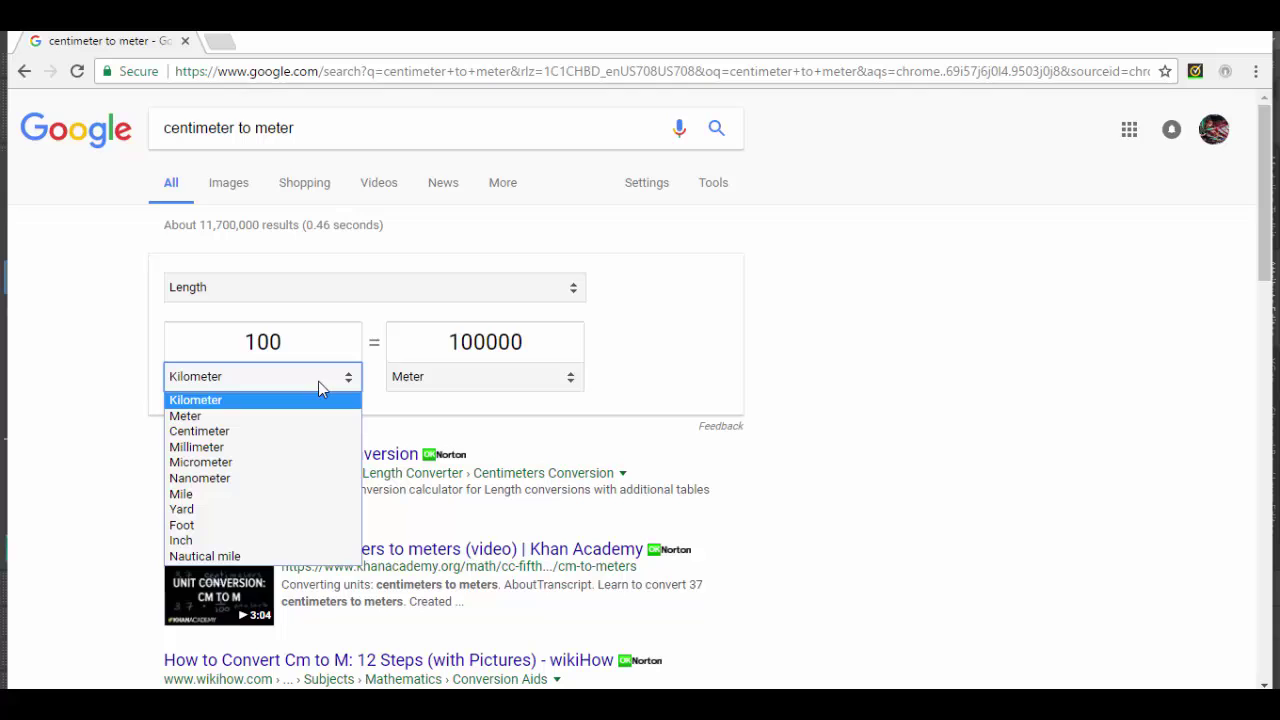
{"action": "left_click", "coordinate": [307, 430]}
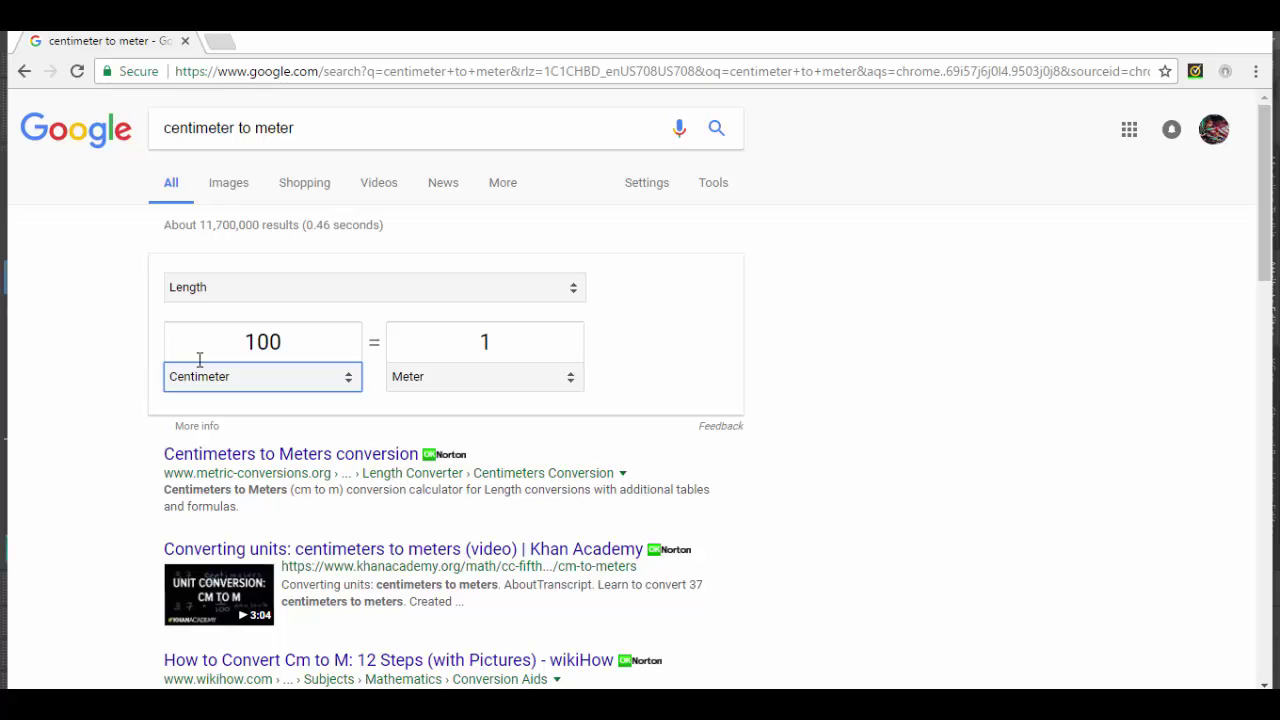
{"action": "left_click", "coordinate": [533, 379]}
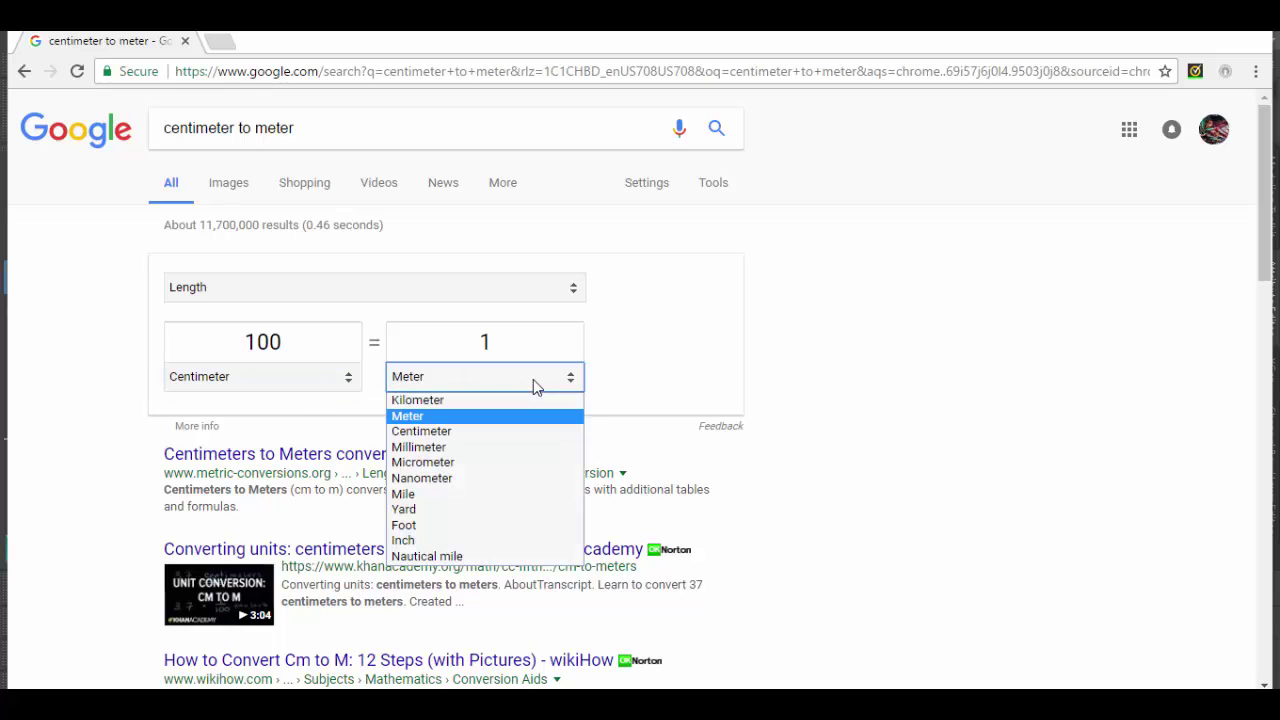
{"action": "left_click", "coordinate": [509, 447]}
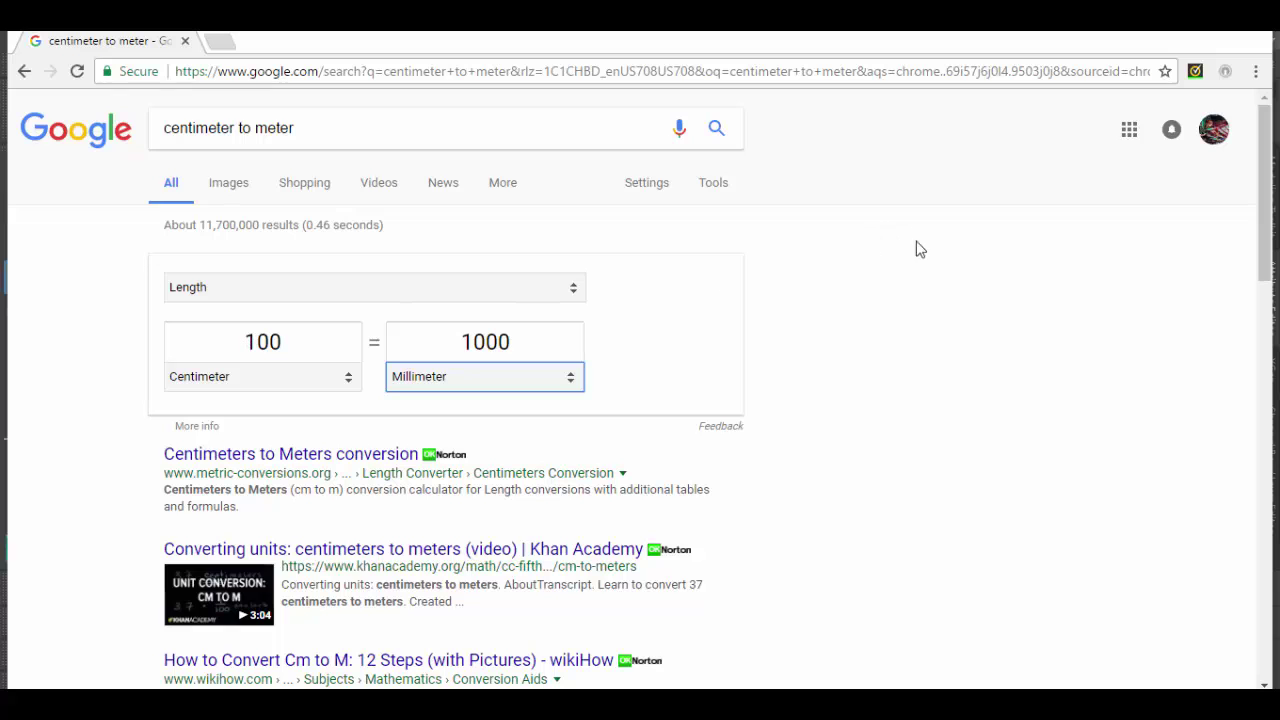
- Back in Maya, confirm centimeter working units in Preferences Settings and save them
{"action": "mouse_move", "coordinate": [1085, 705]}
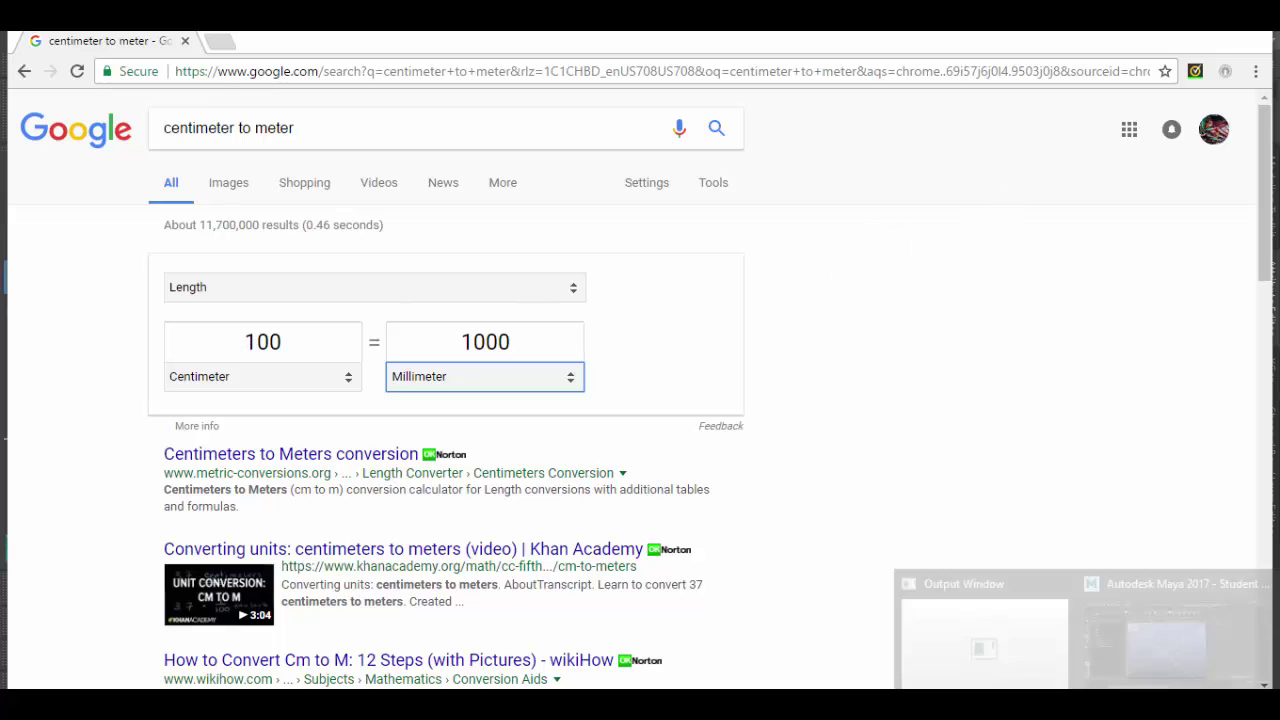
{"action": "left_click", "coordinate": [1154, 665]}
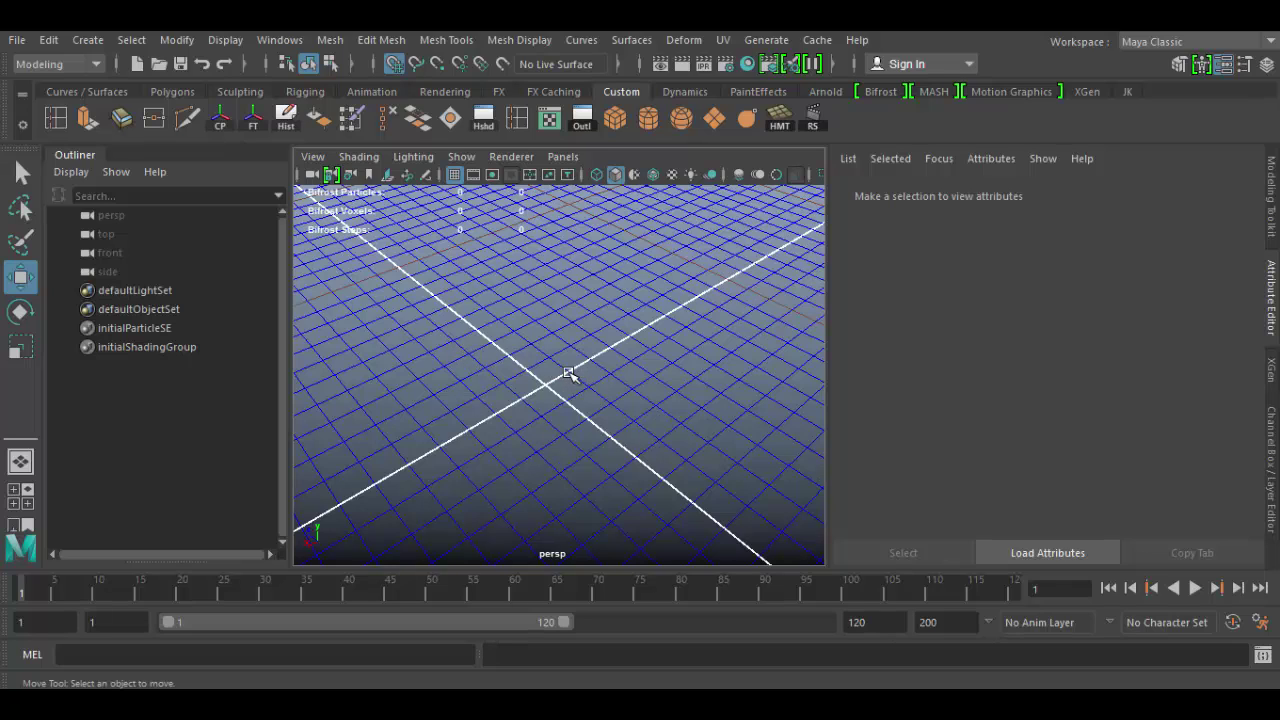
{"action": "left_click", "coordinate": [1261, 624]}
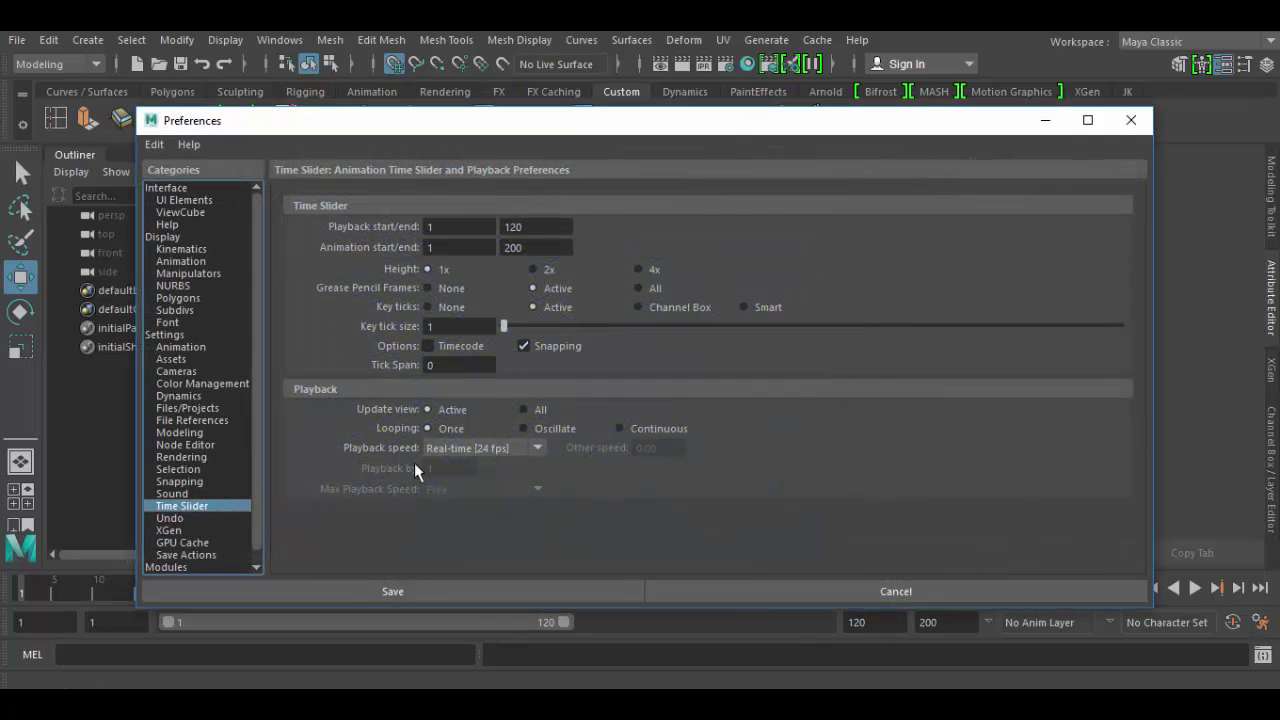
{"action": "left_click", "coordinate": [146, 334]}
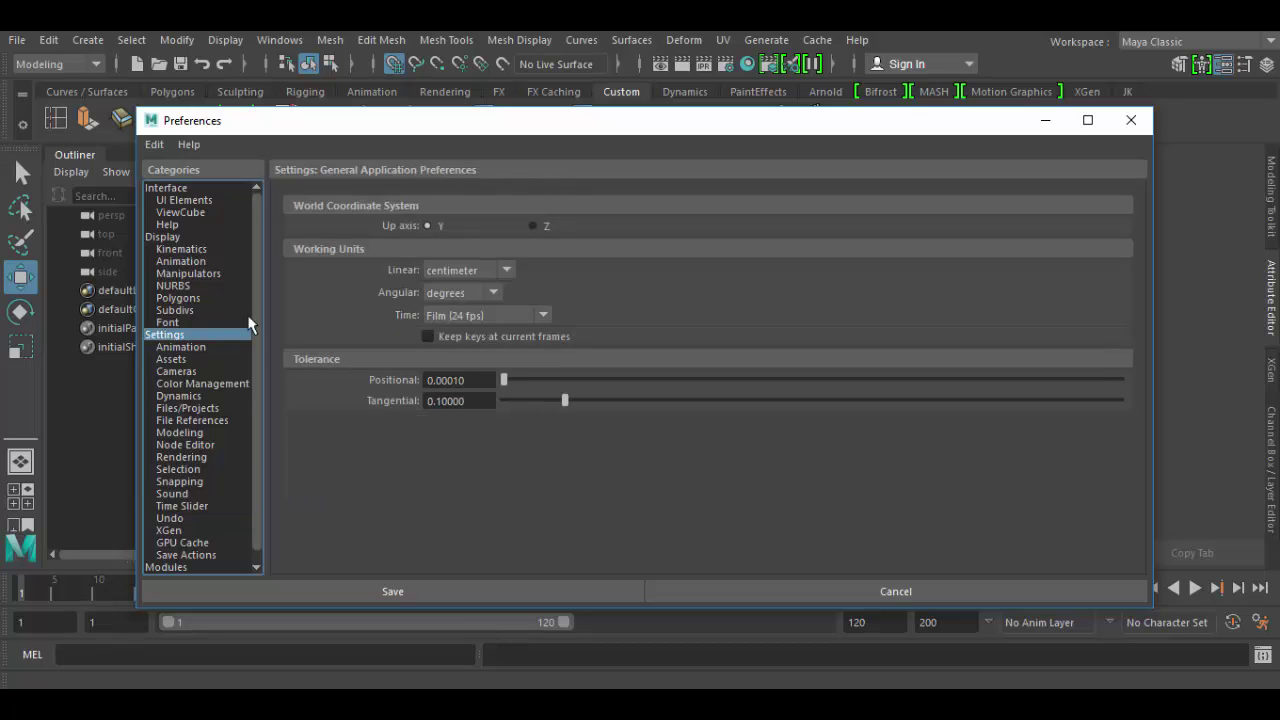
{"action": "left_click", "coordinate": [1125, 124]}
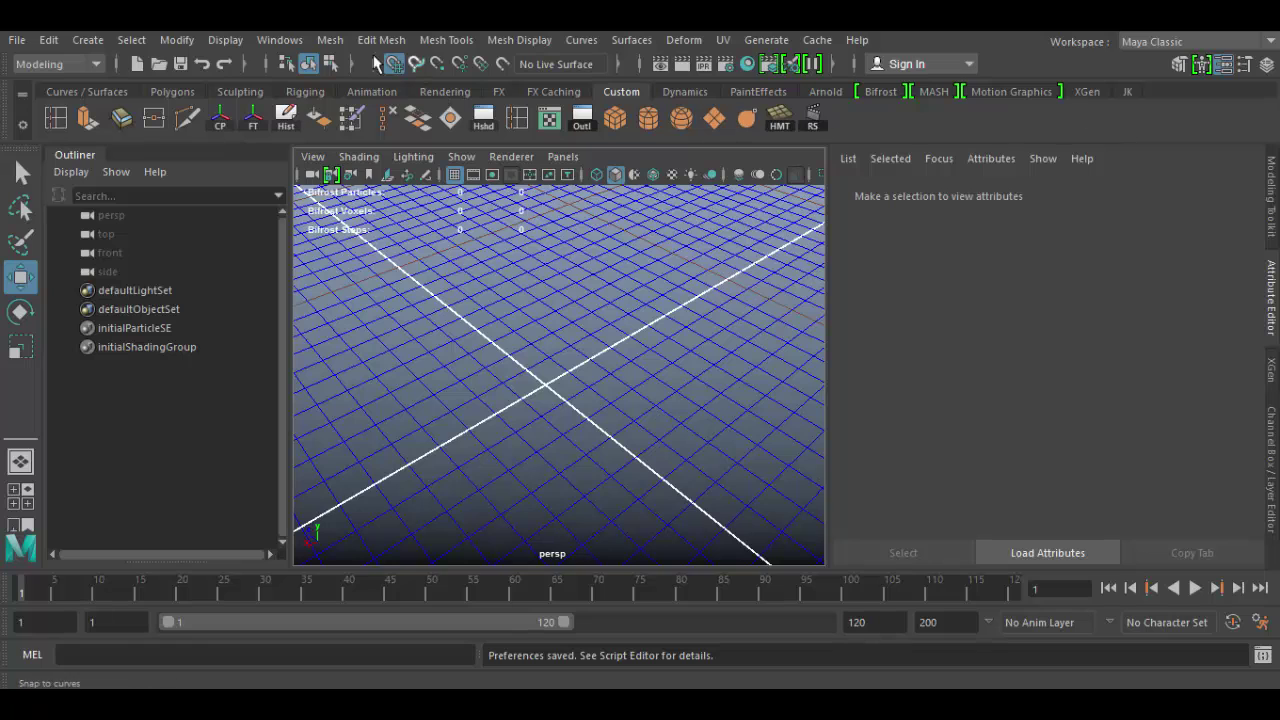
{"action": "left_click", "coordinate": [285, 45]}
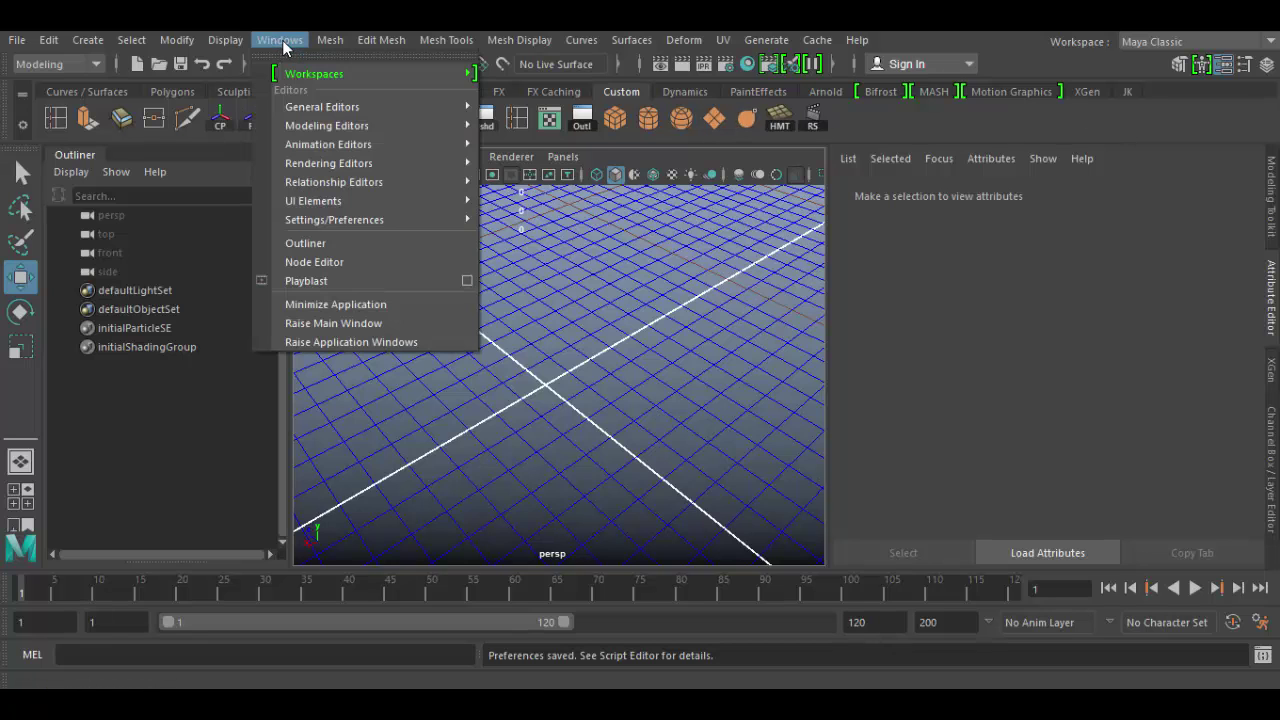
{"action": "mouse_move", "coordinate": [340, 219]}
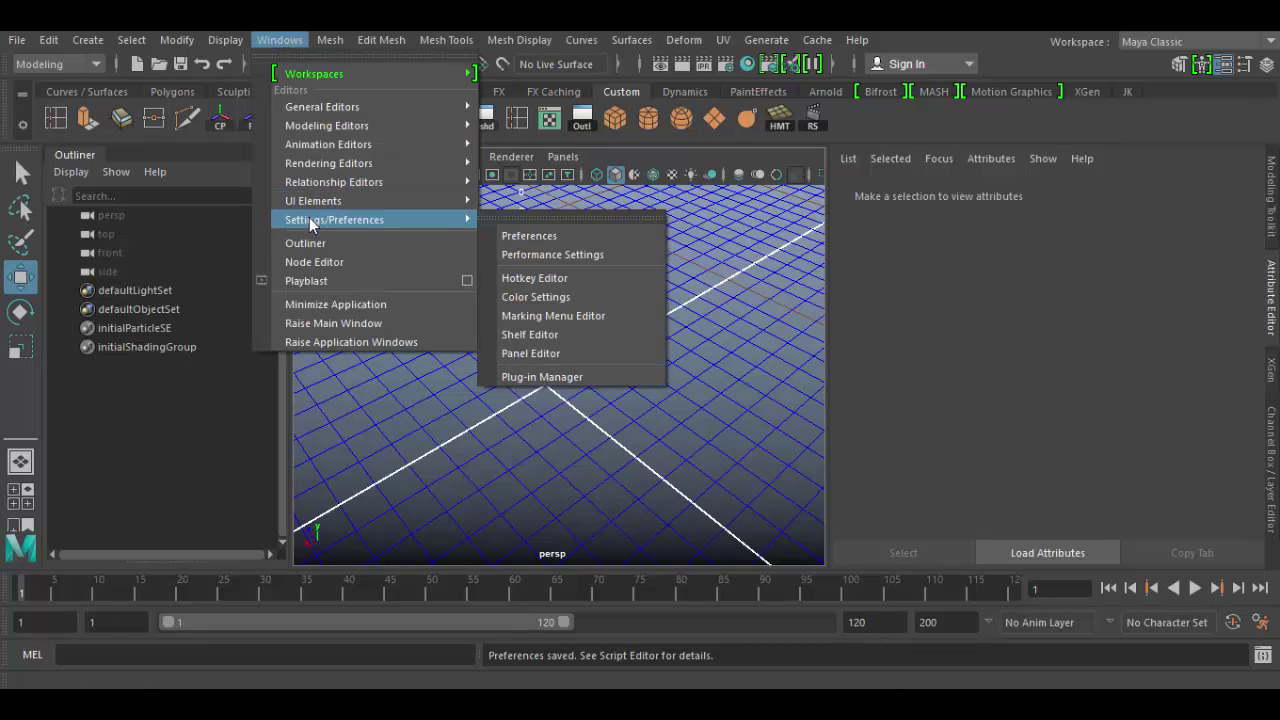
{"action": "left_click", "coordinate": [548, 238]}
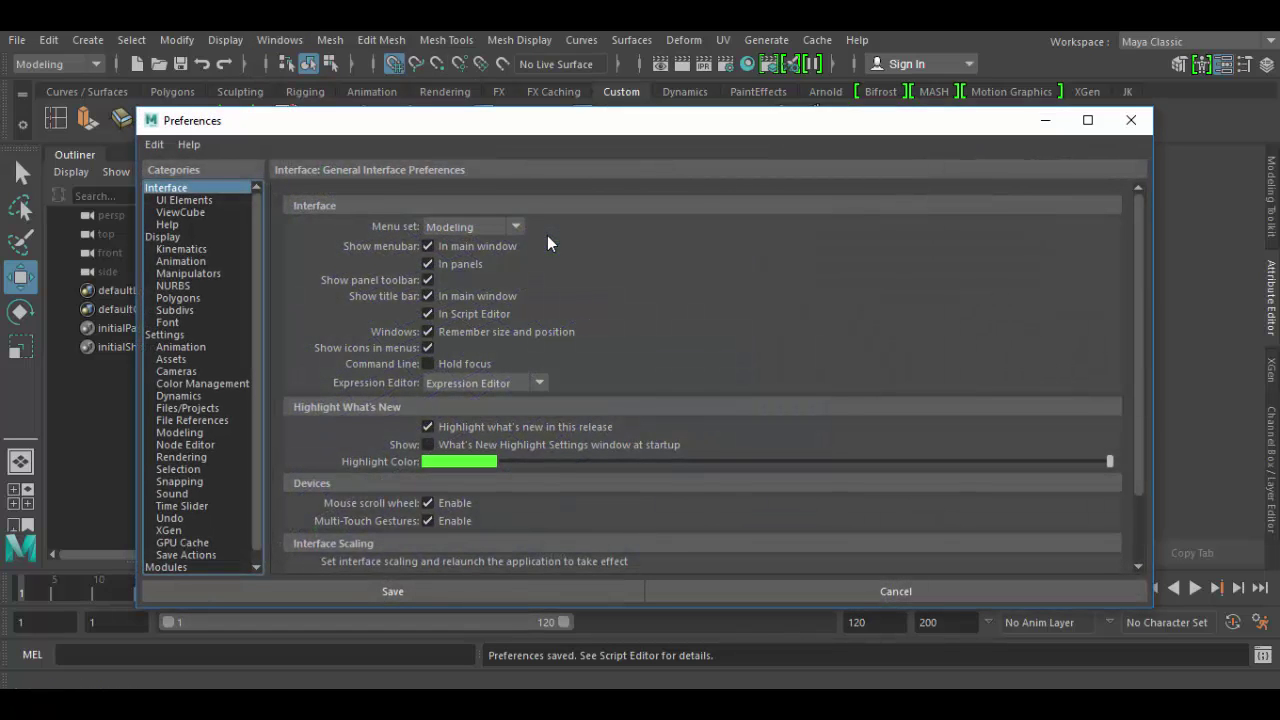
{"action": "left_click", "coordinate": [162, 335]}
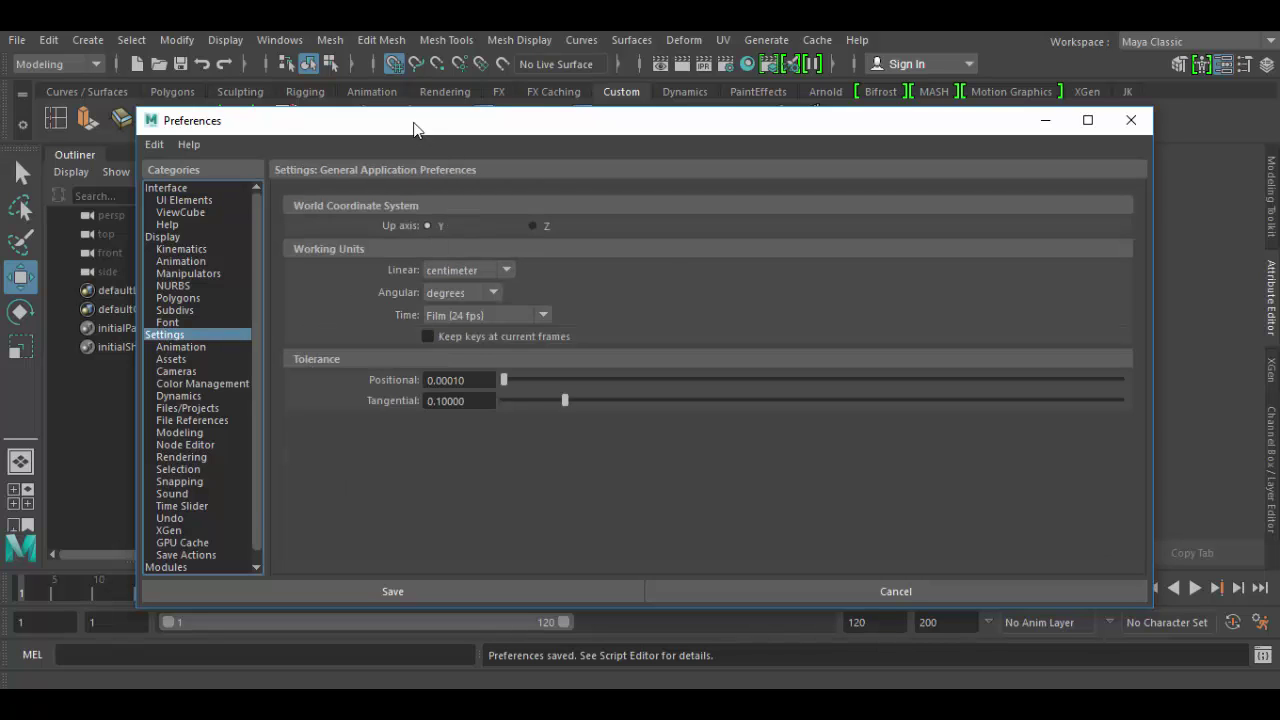
{"action": "left_click_drag", "start_coordinate": [414, 125], "coordinate": [945, 174]}
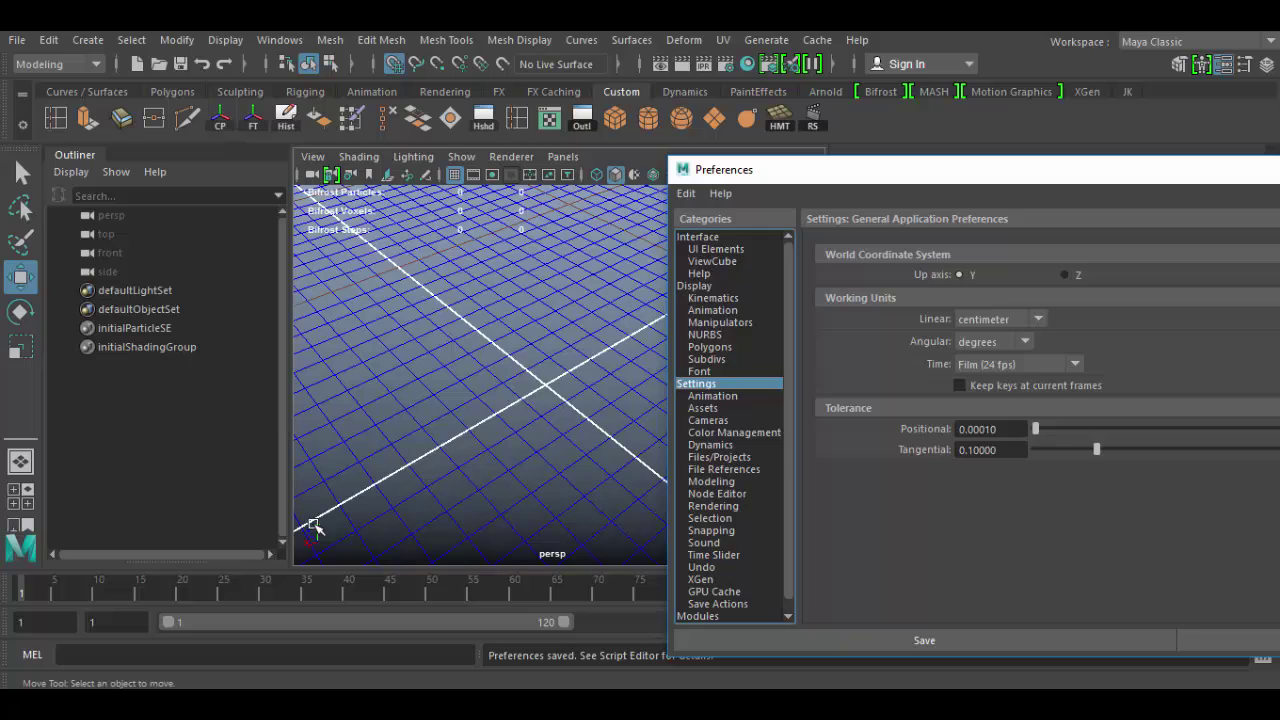
{"action": "left_click", "coordinate": [1064, 275]}
{"action": "left_click", "coordinate": [1046, 319]}
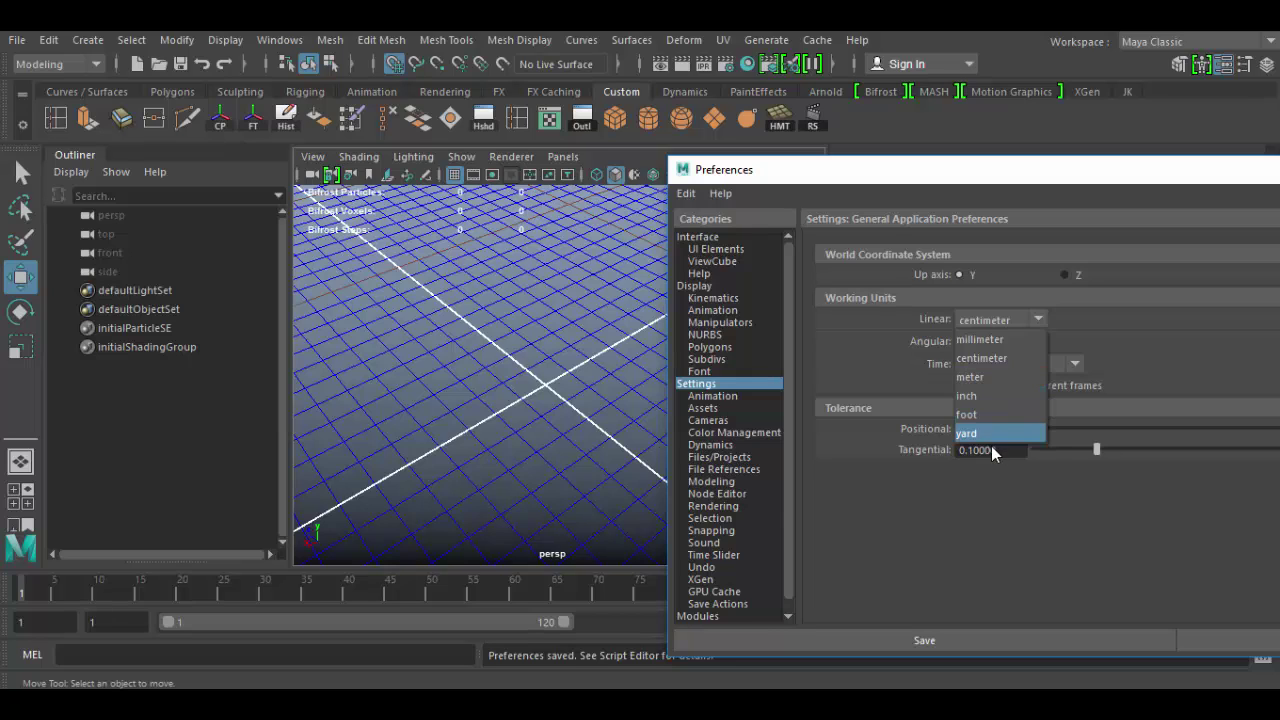
{"action": "left_click", "coordinate": [1107, 327]}
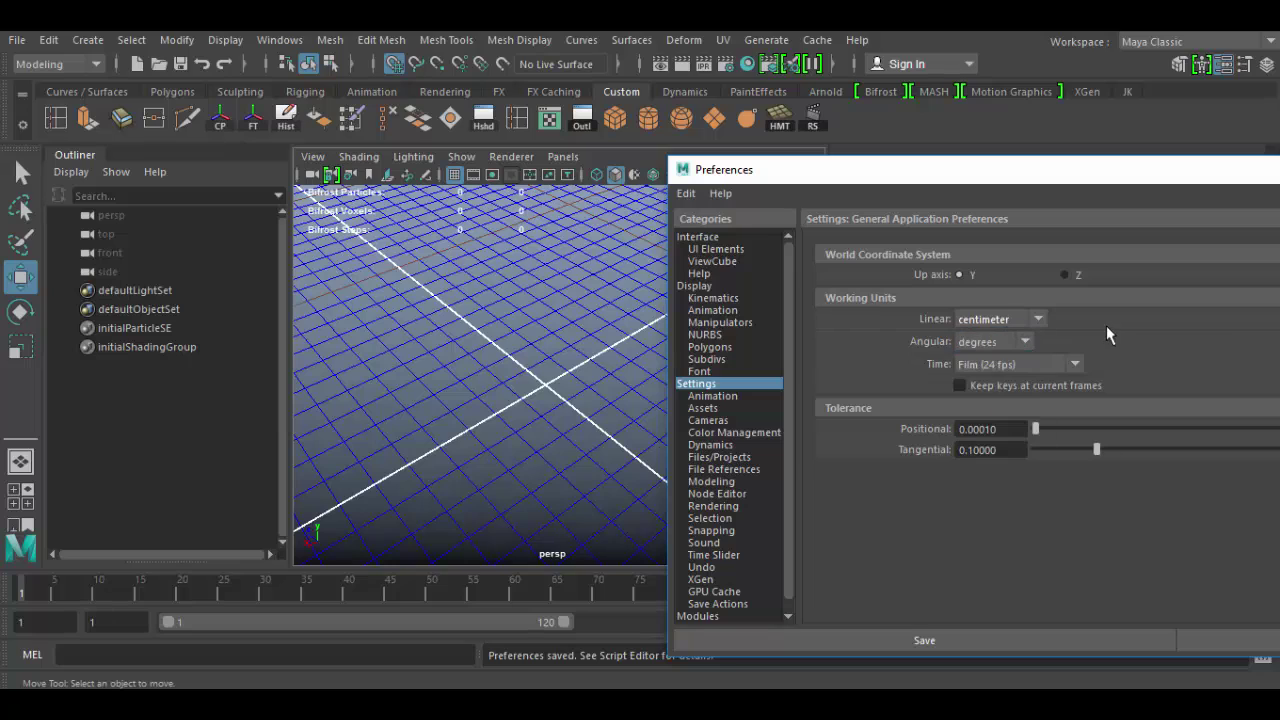
{"action": "left_click", "coordinate": [1040, 319]}
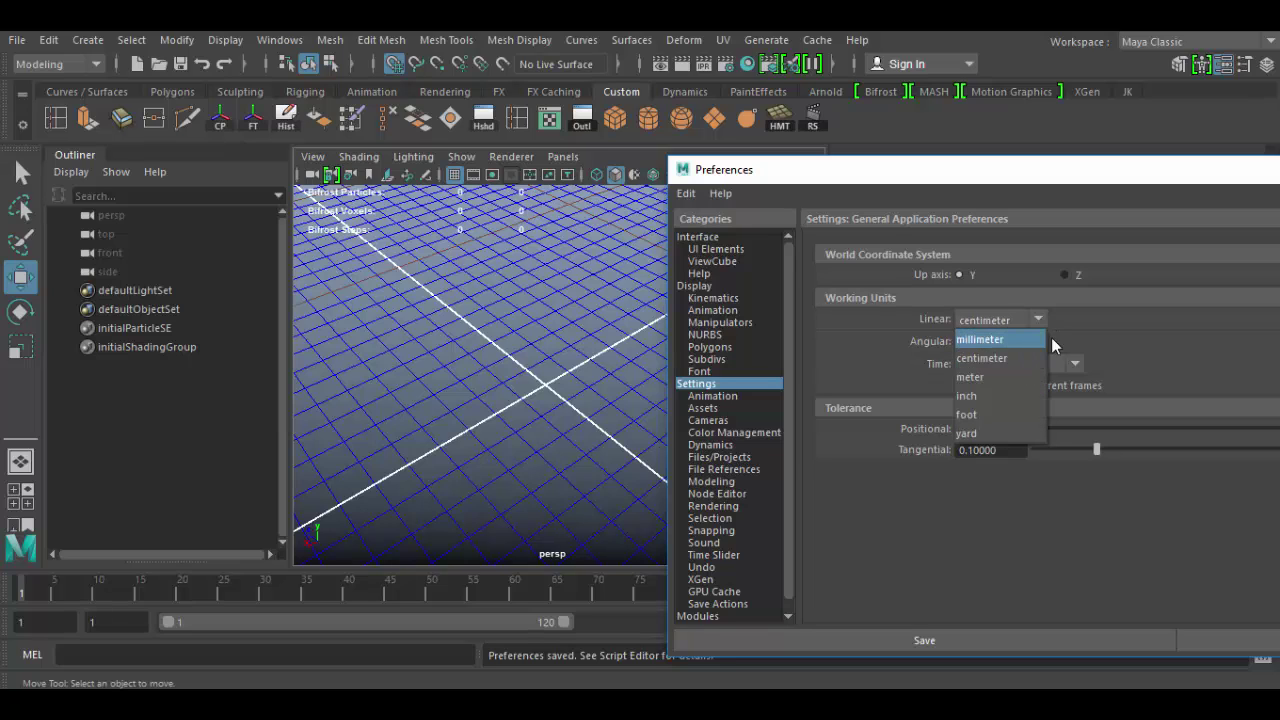
{"action": "left_click", "coordinate": [1090, 322]}
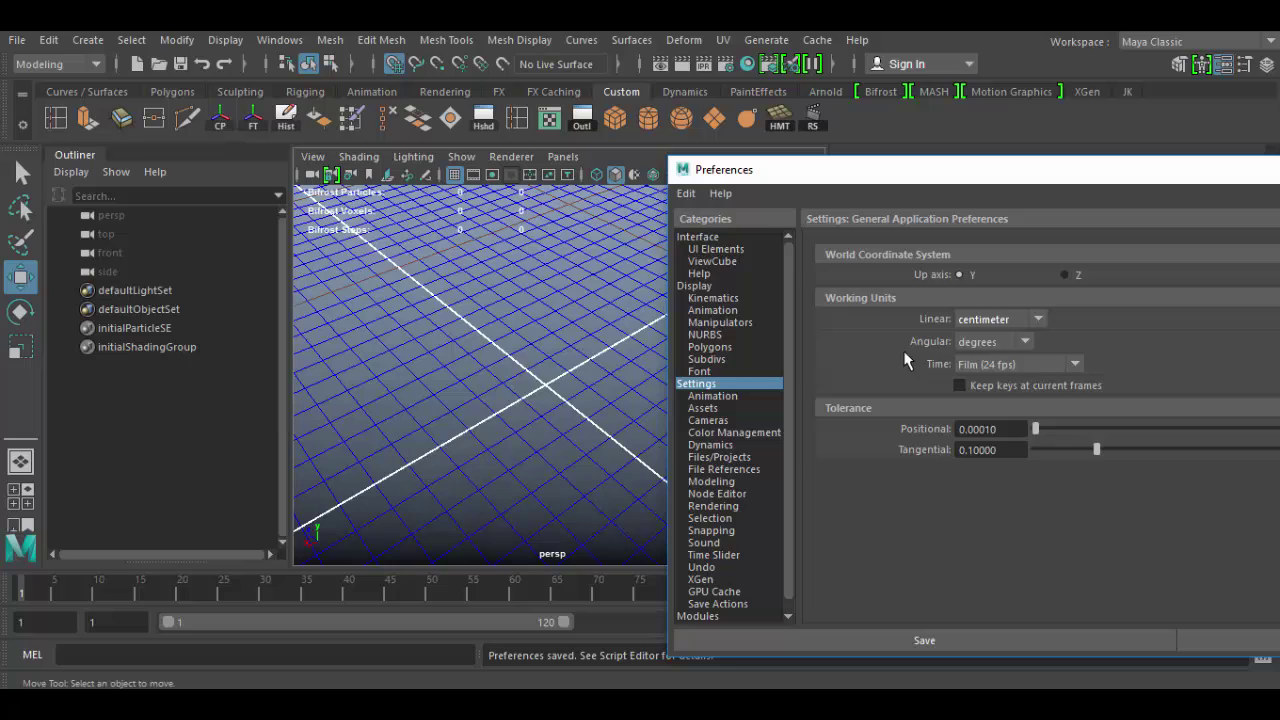
{"action": "left_click", "coordinate": [1023, 343]}
{"action": "left_click", "coordinate": [1069, 340]}
{"action": "left_click_drag", "start_coordinate": [1040, 172], "coordinate": [827, 163]}
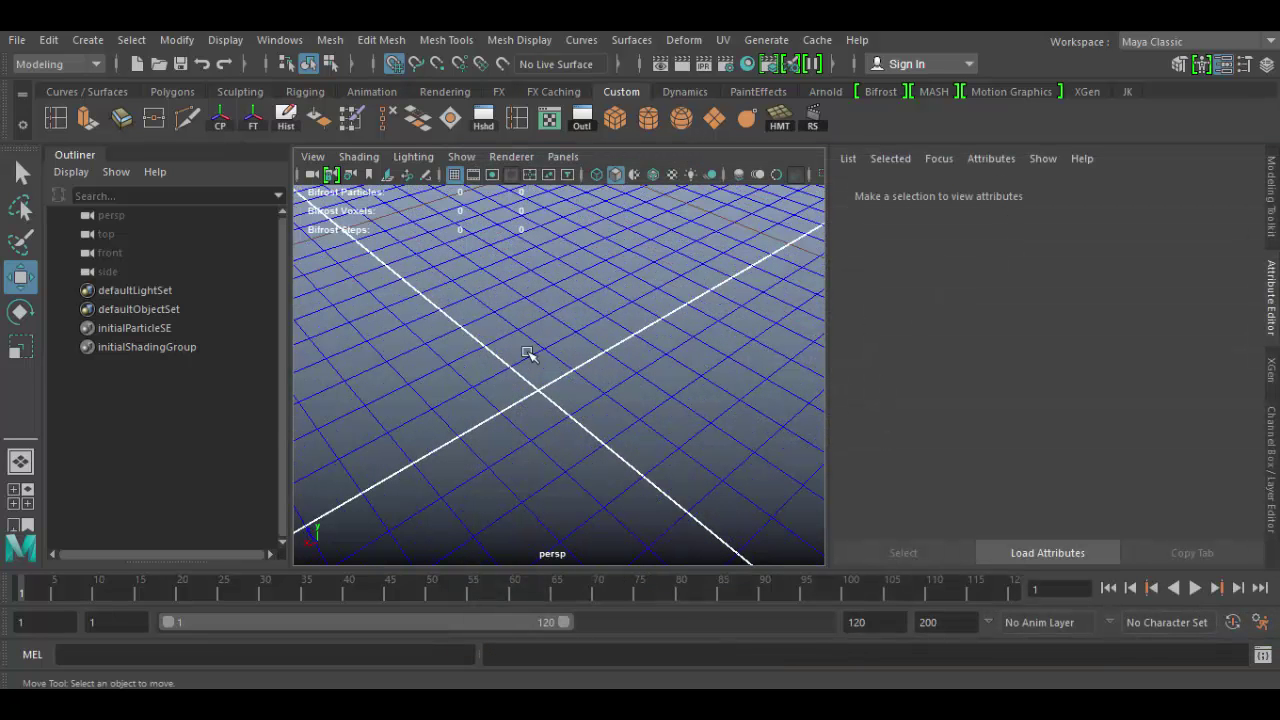
- Create a polygon cube and orbit the view around it
{"action": "left_click", "coordinate": [615, 119]}
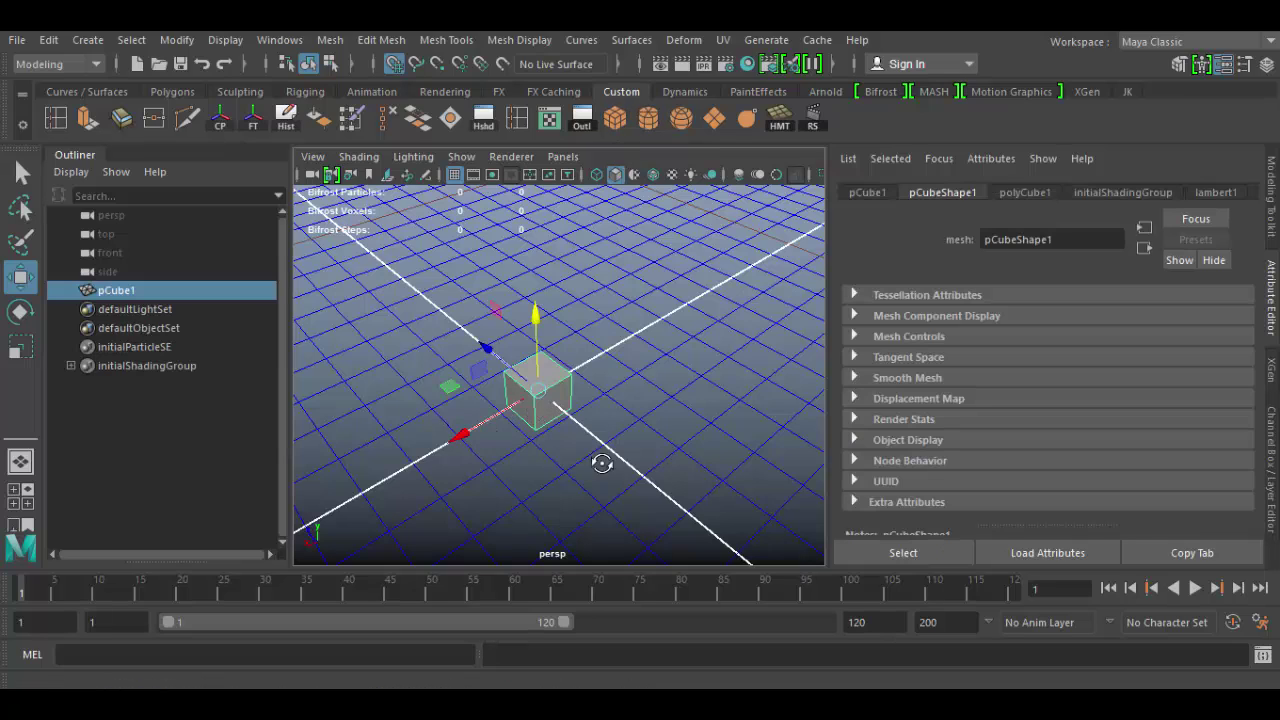
{"action": "left_click_drag", "start_coordinate": [601, 463], "coordinate": [648, 368], "text": "alt"}
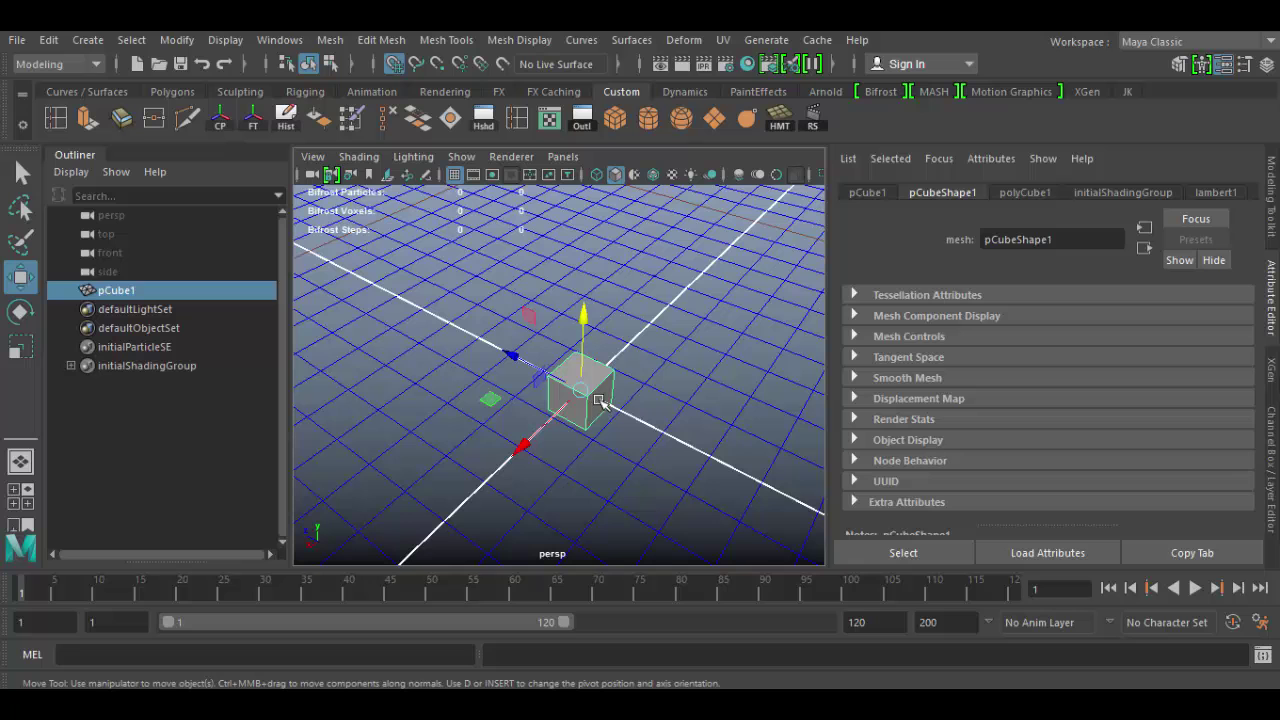
{"action": "left_click_drag", "start_coordinate": [670, 450], "coordinate": [629, 429], "text": "alt"}
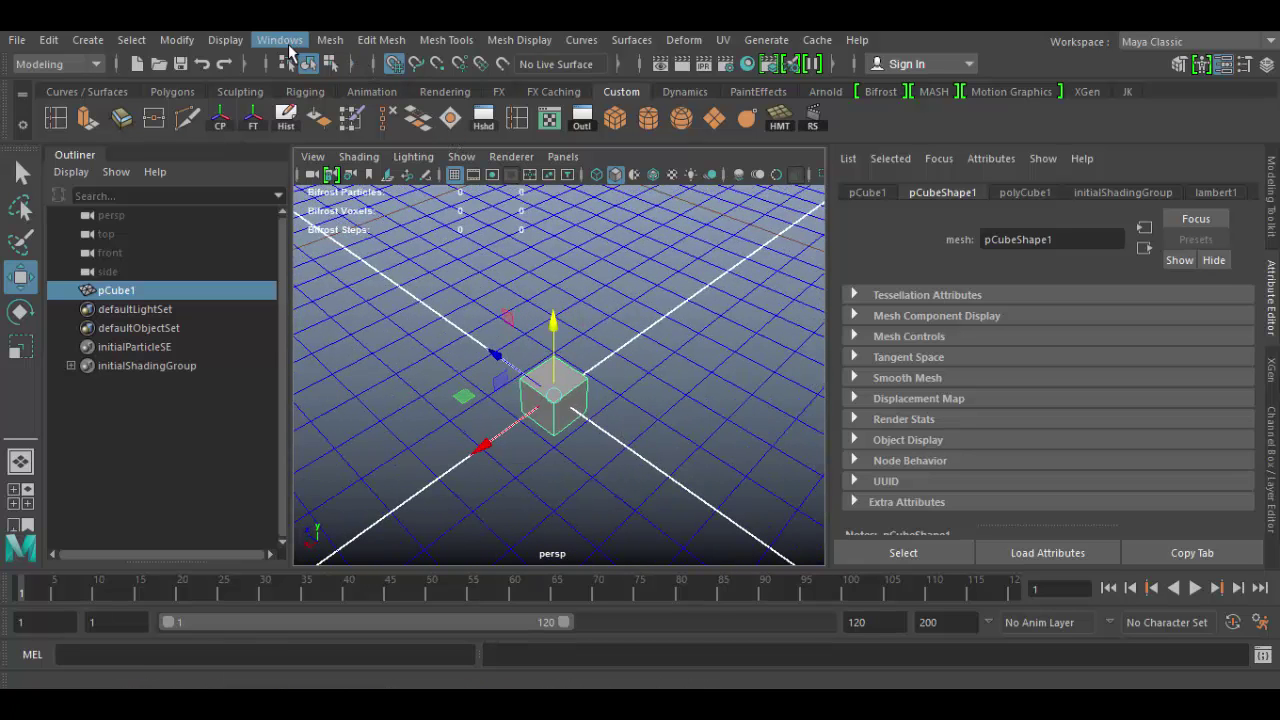
- In Grid Options, enter lines every 100, 100 subdivisions and length 1000
{"action": "left_click", "coordinate": [288, 44]}
{"action": "mouse_move", "coordinate": [240, 48]}
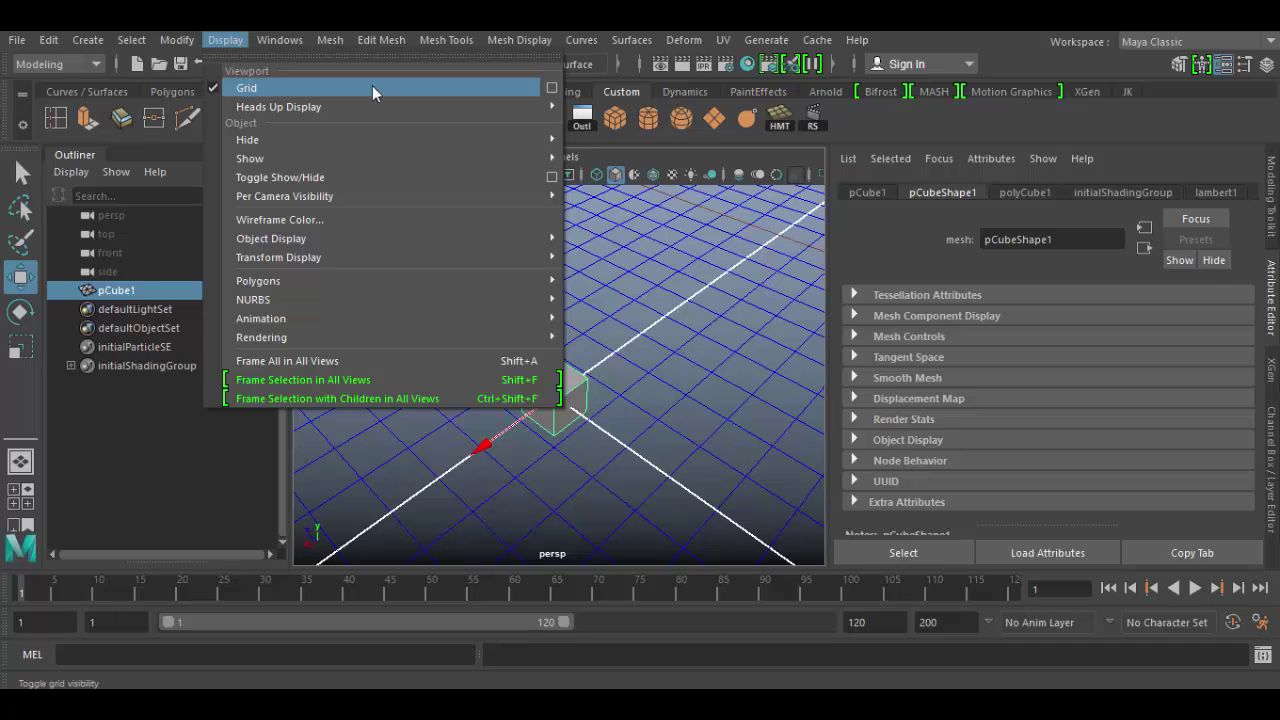
{"action": "left_click", "coordinate": [551, 89]}
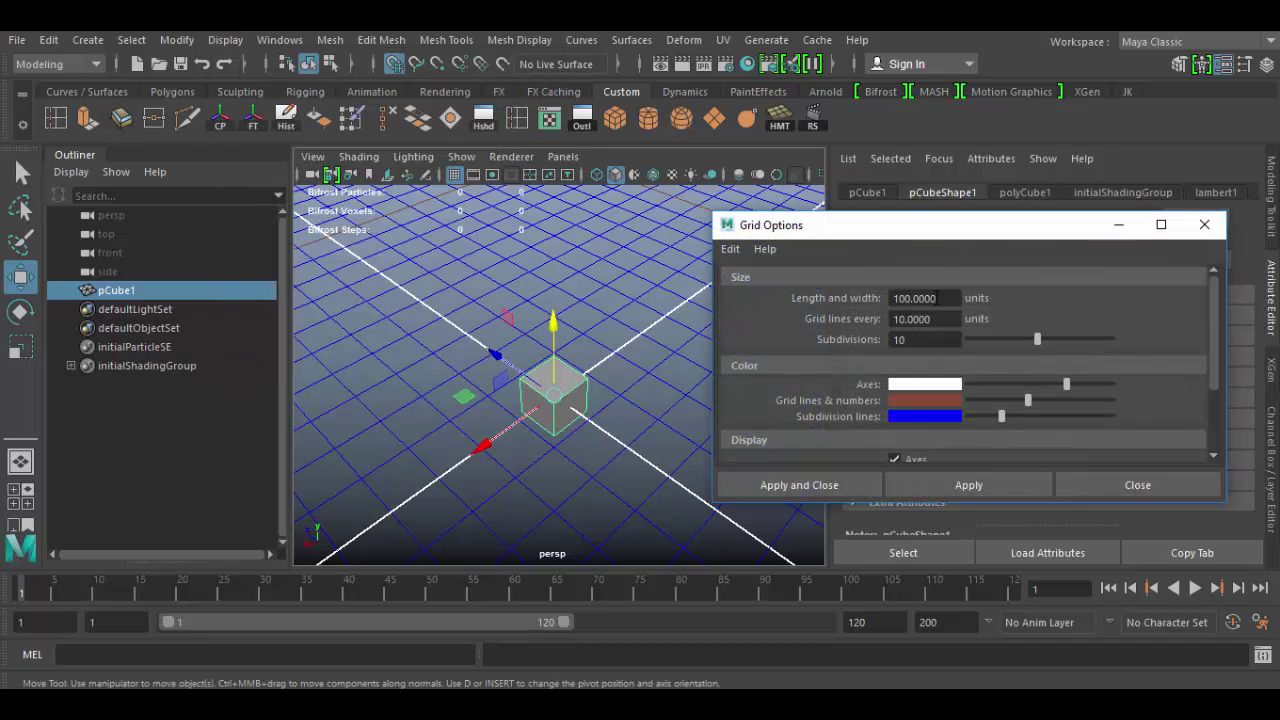
{"action": "double_click", "coordinate": [941, 318]}
{"action": "double_click", "coordinate": [930, 340]}
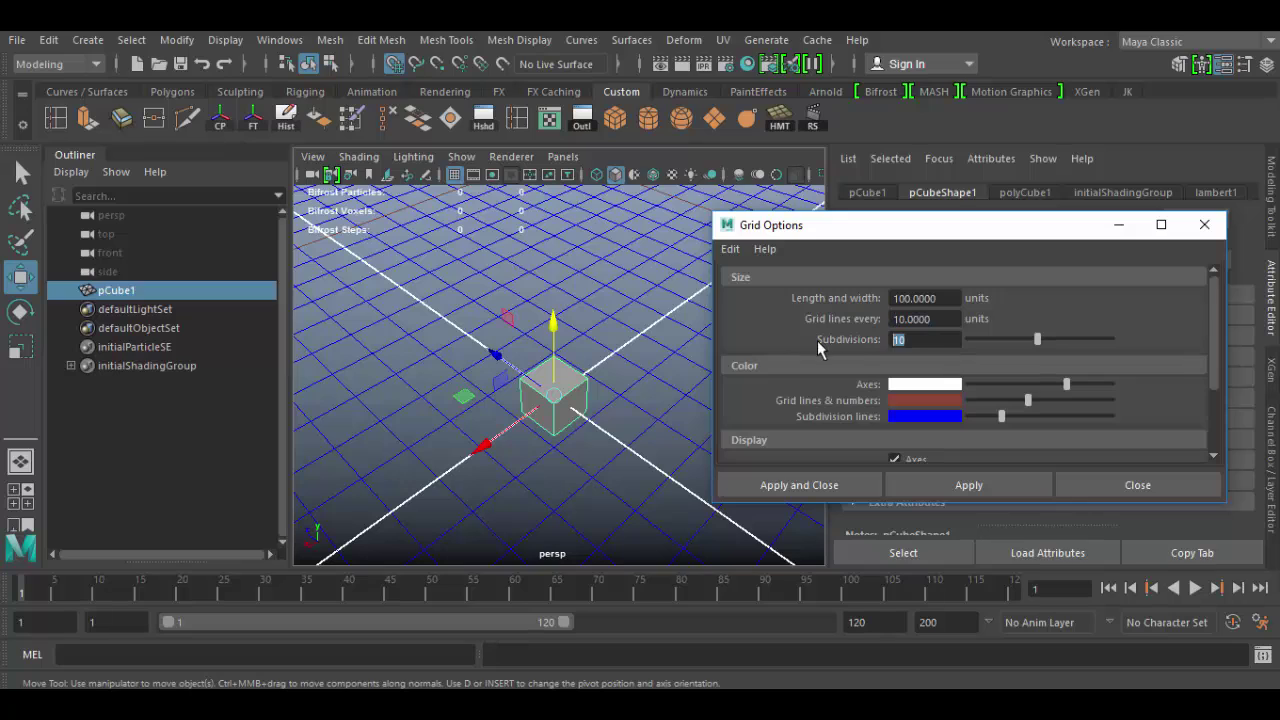
{"action": "double_click", "coordinate": [939, 318]}
{"action": "type", "text": "1"}
{"action": "key", "text": "Tab"}
{"action": "type", "text": "100"}
{"action": "key", "text": "Tab"}
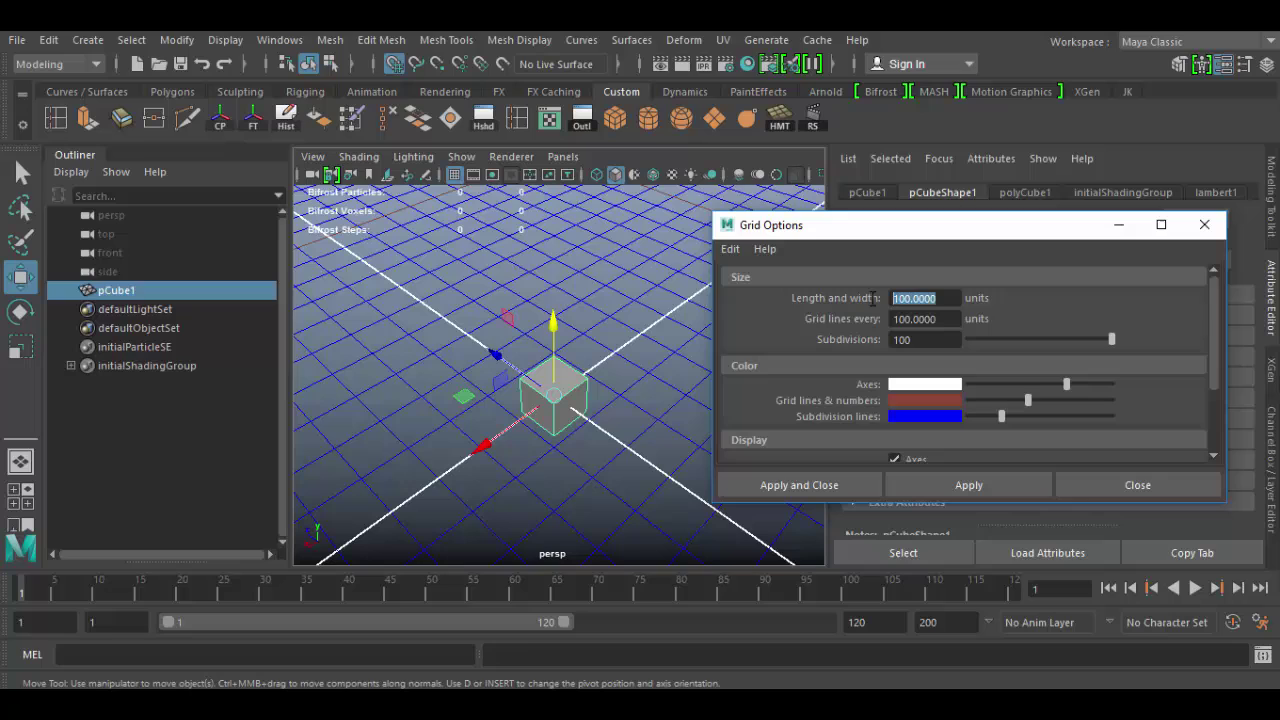
{"action": "type", "text": "1"}
- Apply the 1000-unit grid with lines every 100 and 100 subdivisions
{"action": "left_click", "coordinate": [948, 492]}
{"action": "scroll", "coordinate": [580, 440], "scroll_direction": "down", "scroll_amount": 3}
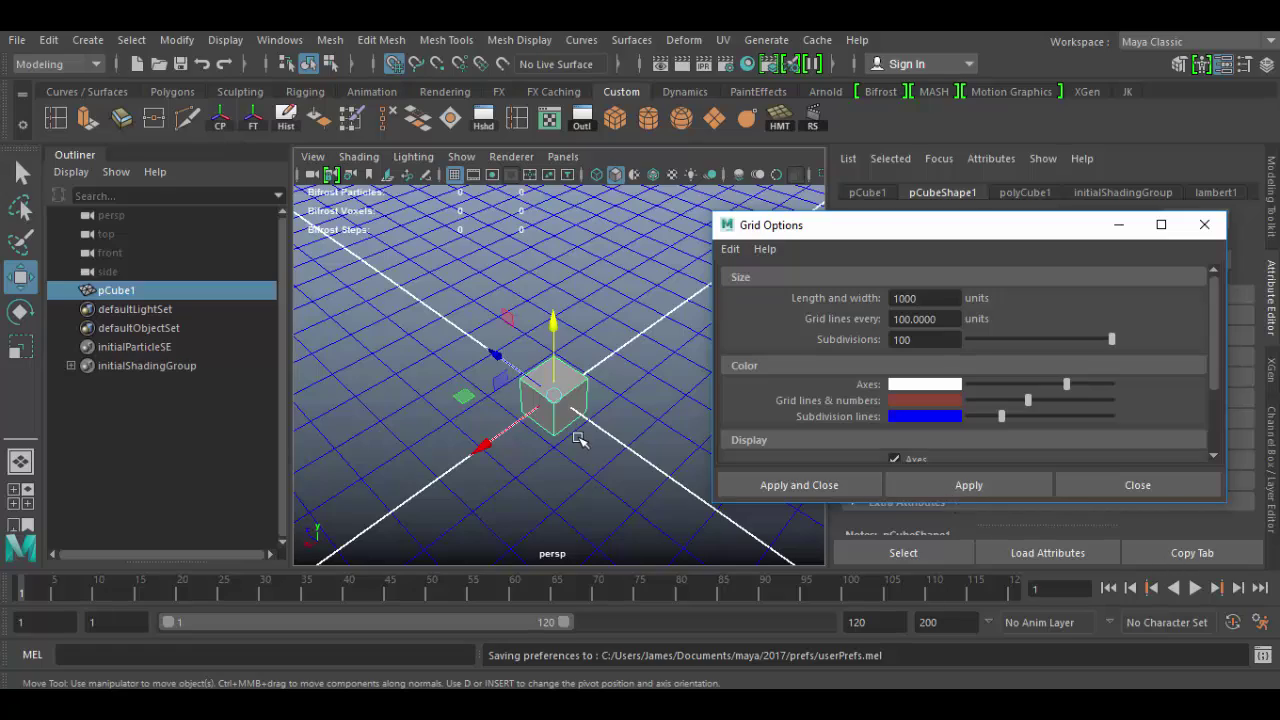
{"action": "scroll", "coordinate": [580, 438], "scroll_direction": "up", "scroll_amount": 5}
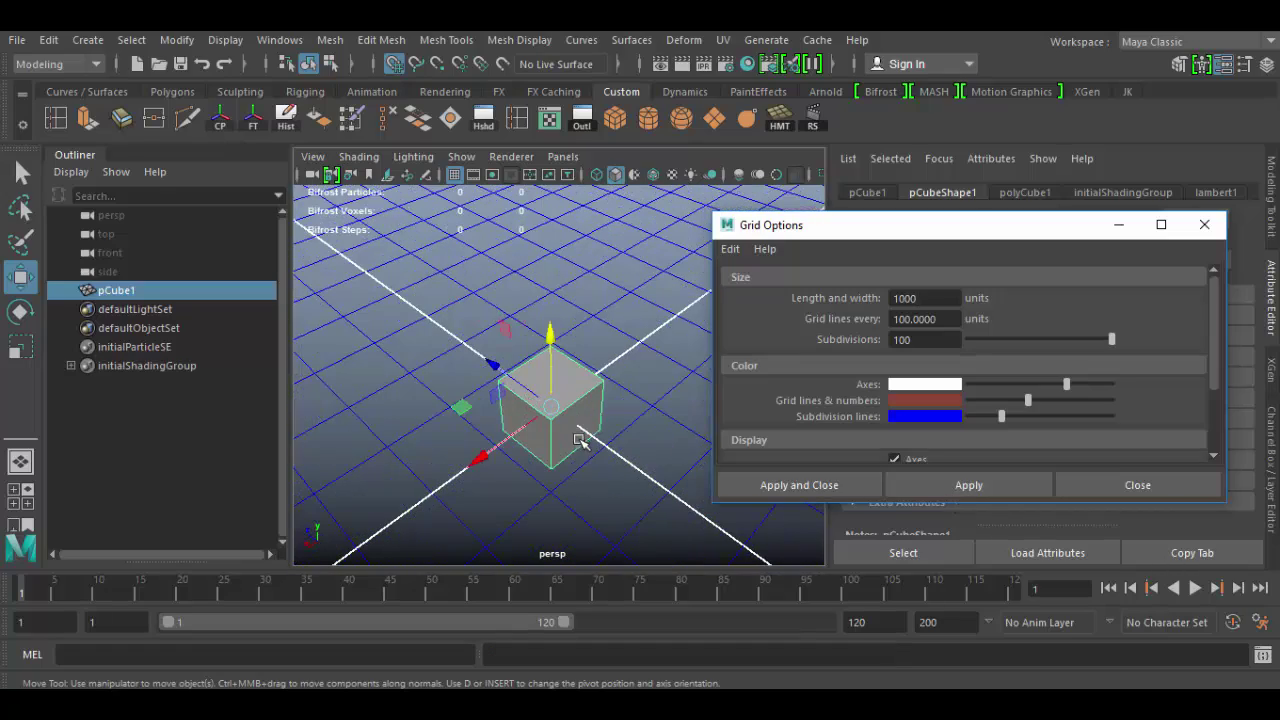
- Frame the cube, move it away from the origin and back, then show four views
{"action": "left_click_drag", "start_coordinate": [580, 488], "coordinate": [618, 498], "text": "alt"}
{"action": "key", "text": "f"}
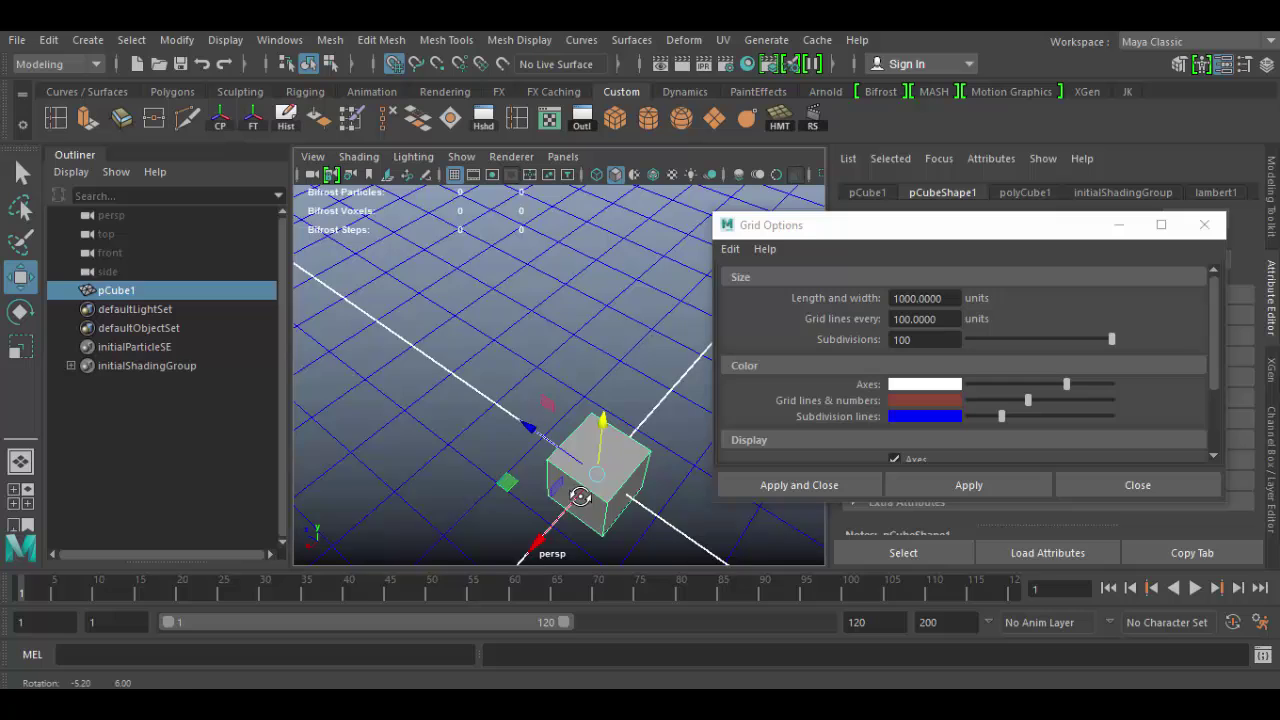
{"action": "left_click_drag", "start_coordinate": [512, 438], "coordinate": [605, 516]}
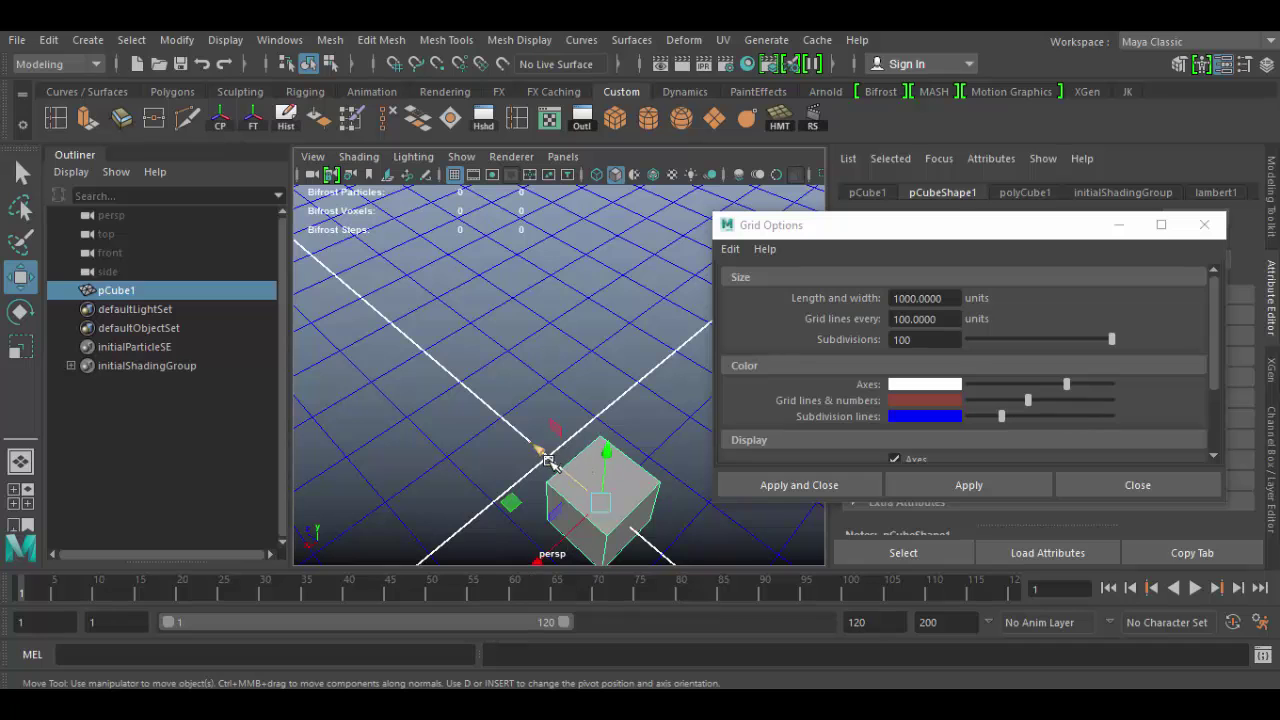
{"action": "left_click_drag", "start_coordinate": [538, 452], "coordinate": [466, 392]}
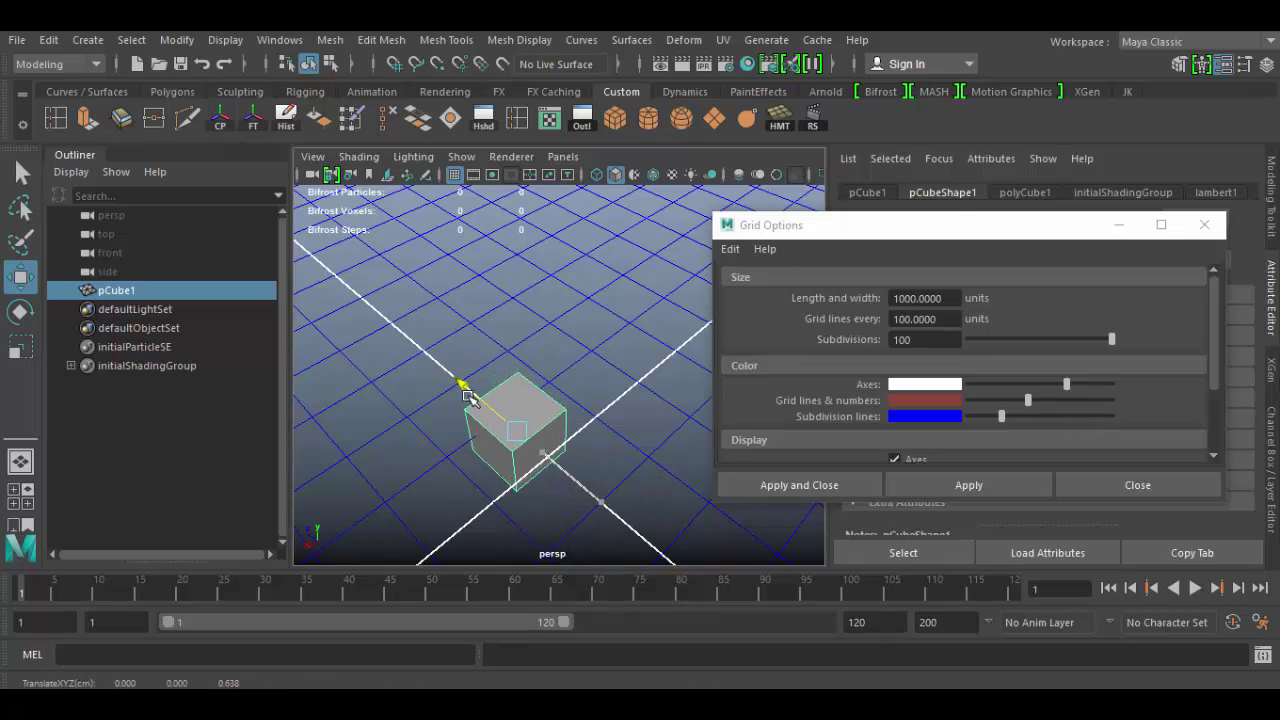
{"action": "key", "text": "space"}
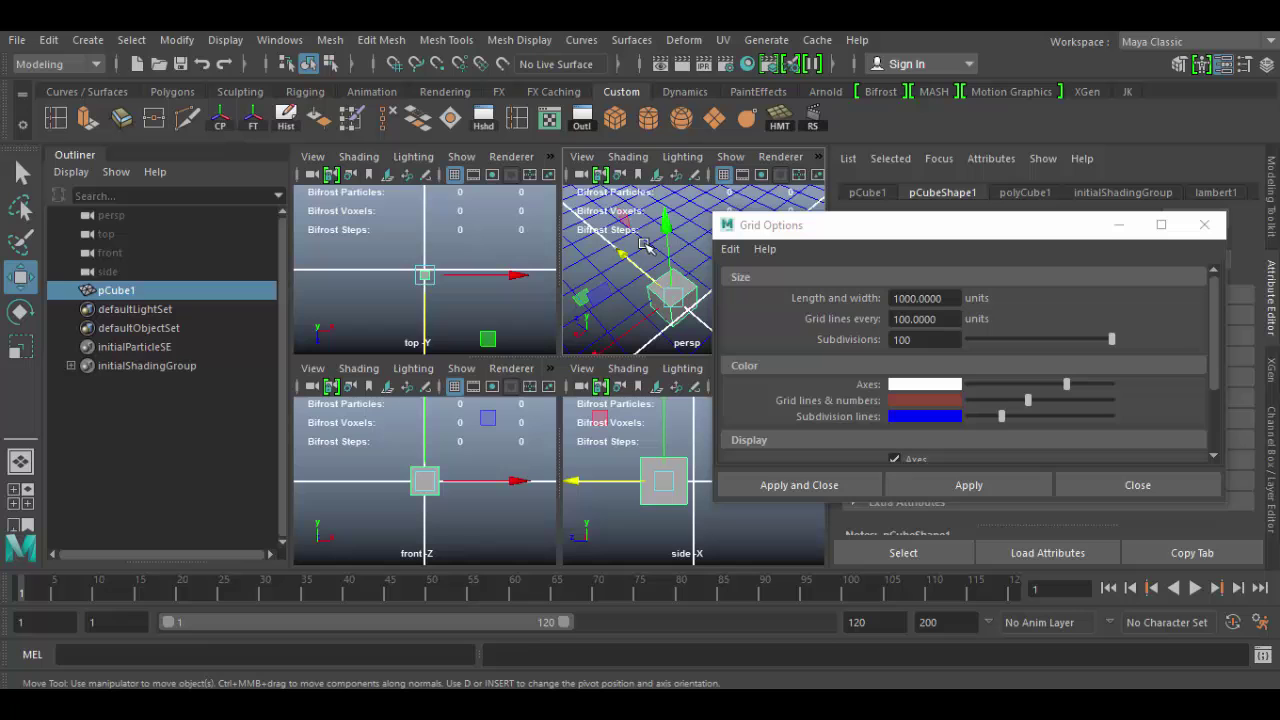
- In maximized front and side views, drag the cube onto the grid lines at the origin
{"action": "key", "text": "space"}
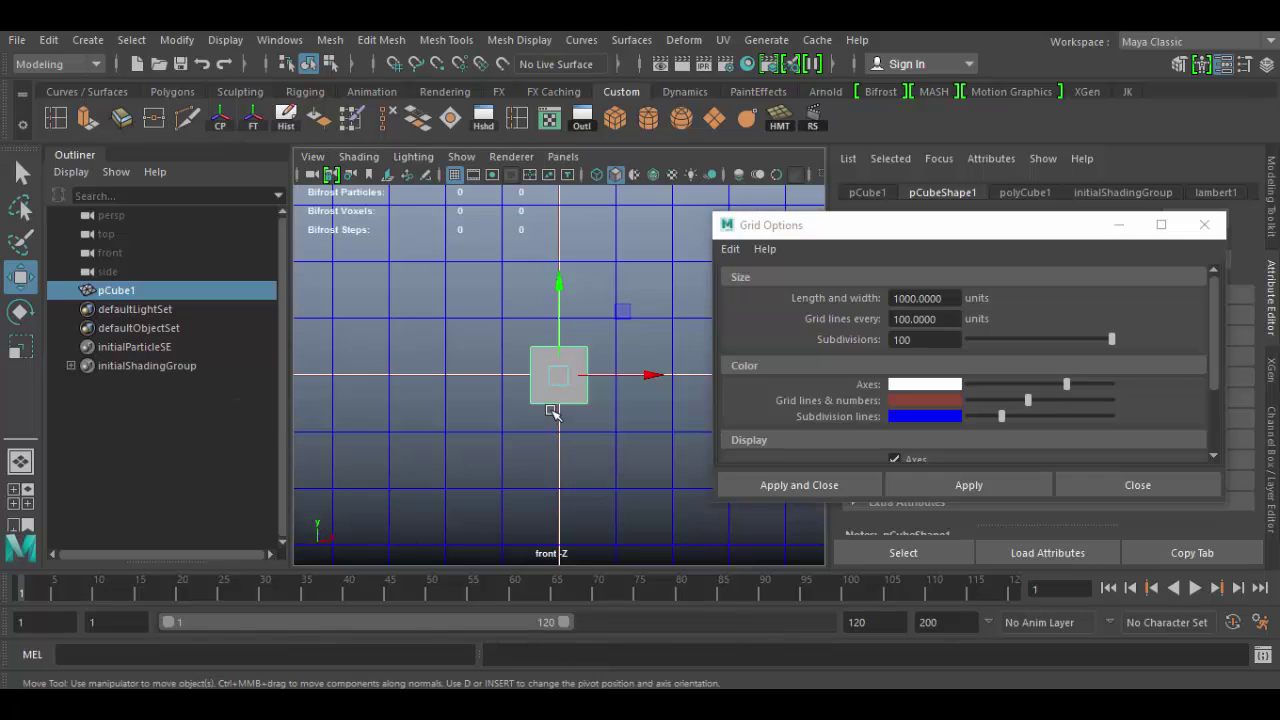
{"action": "left_click_drag", "start_coordinate": [545, 377], "coordinate": [503, 317]}
{"action": "scroll", "coordinate": [524, 350], "scroll_direction": "up", "scroll_amount": 3}
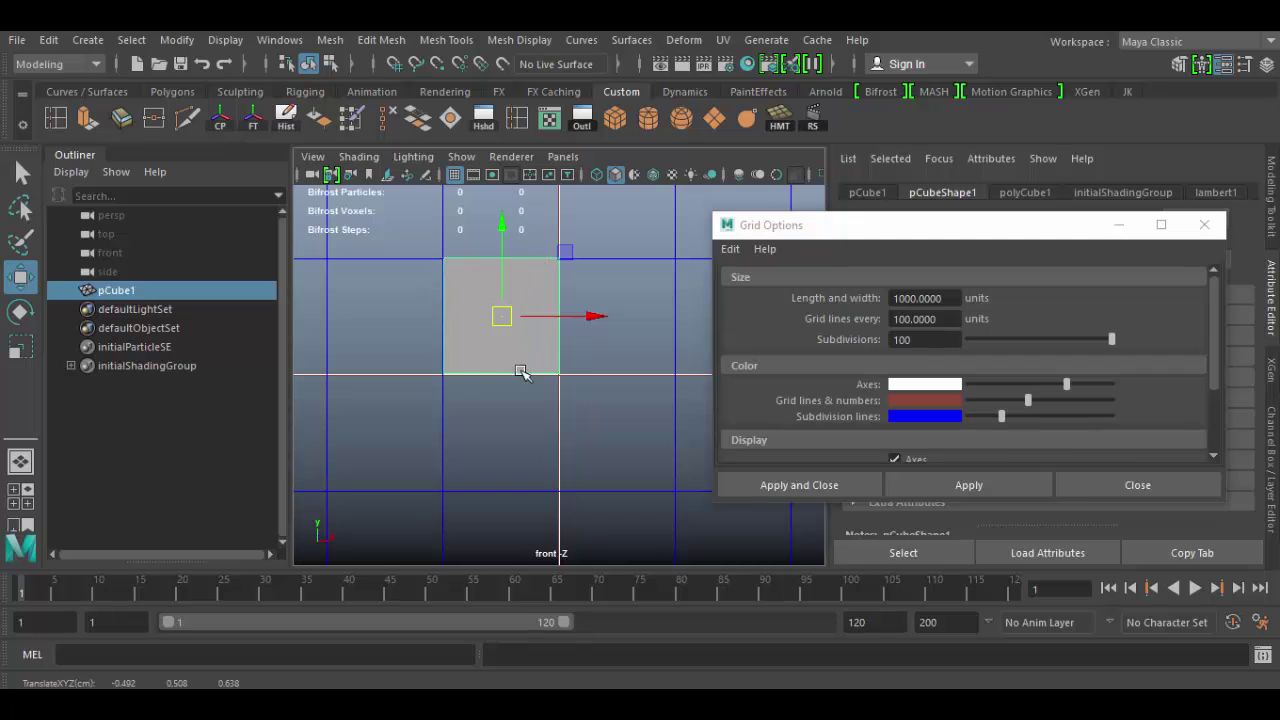
{"action": "key", "text": "space"}
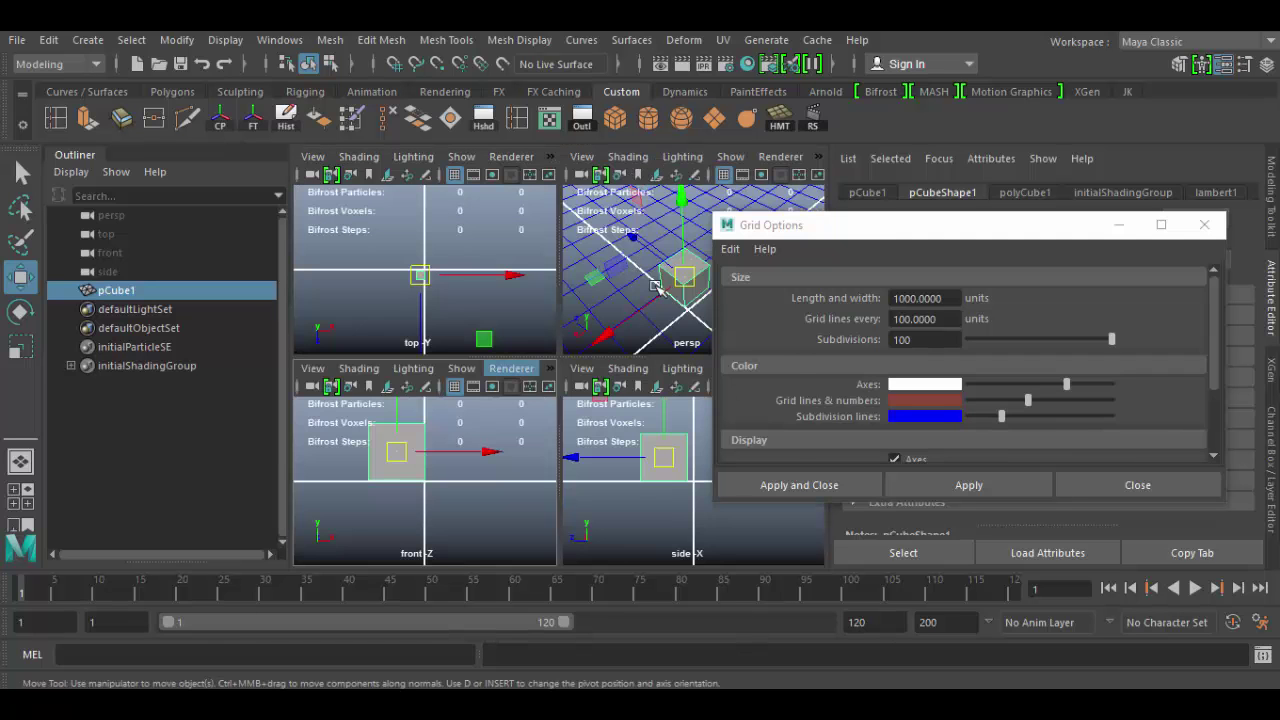
{"action": "key", "text": "space"}
{"action": "key", "text": "space"}
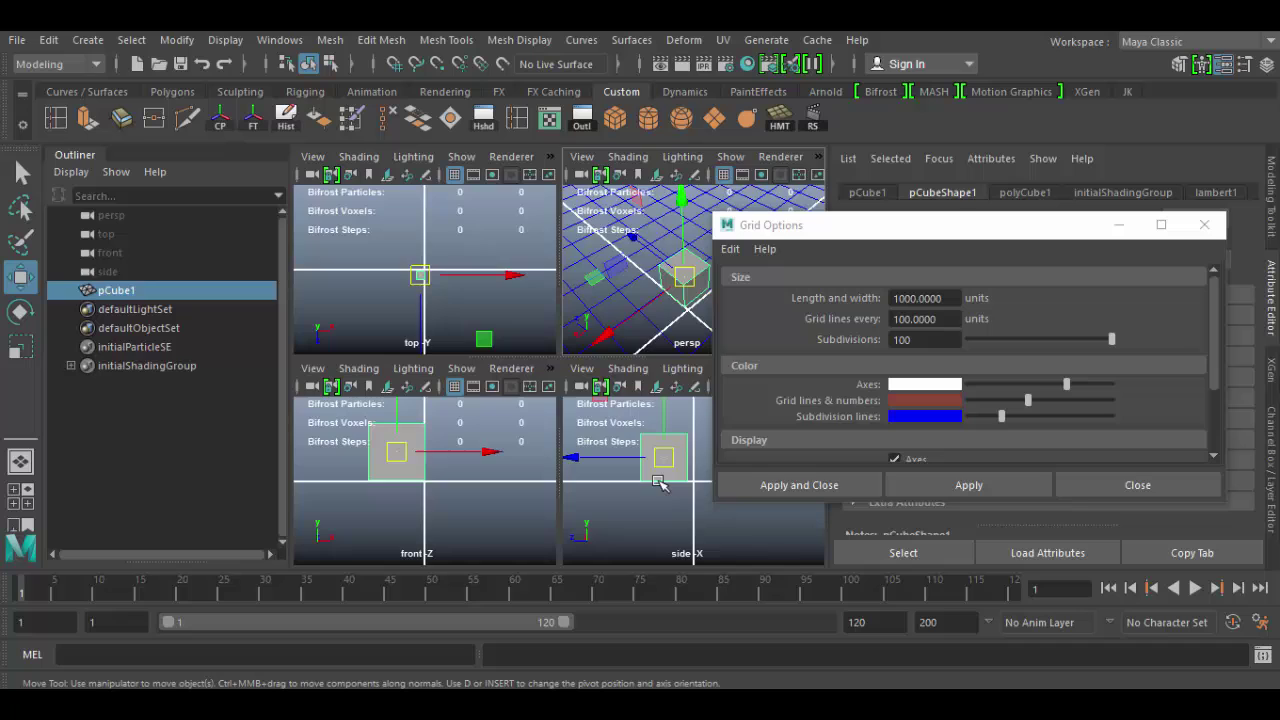
{"action": "key", "text": "space"}
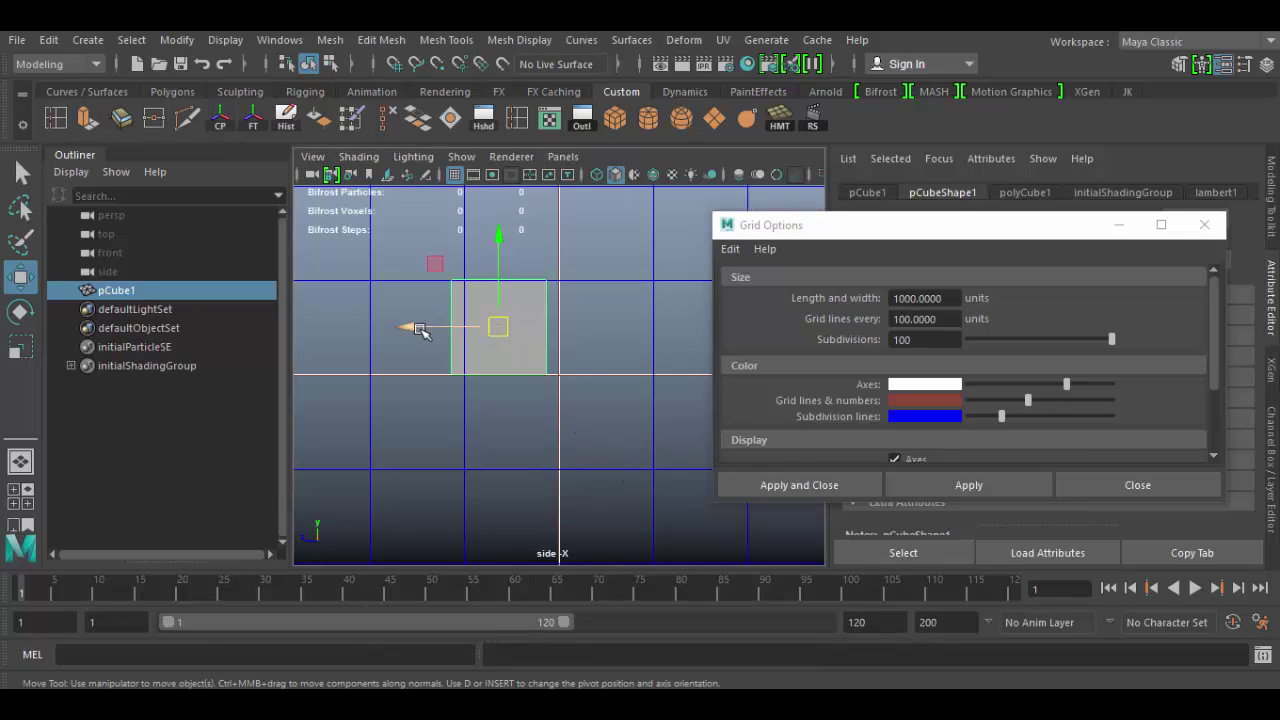
{"action": "left_click_drag", "start_coordinate": [415, 331], "coordinate": [423, 330]}
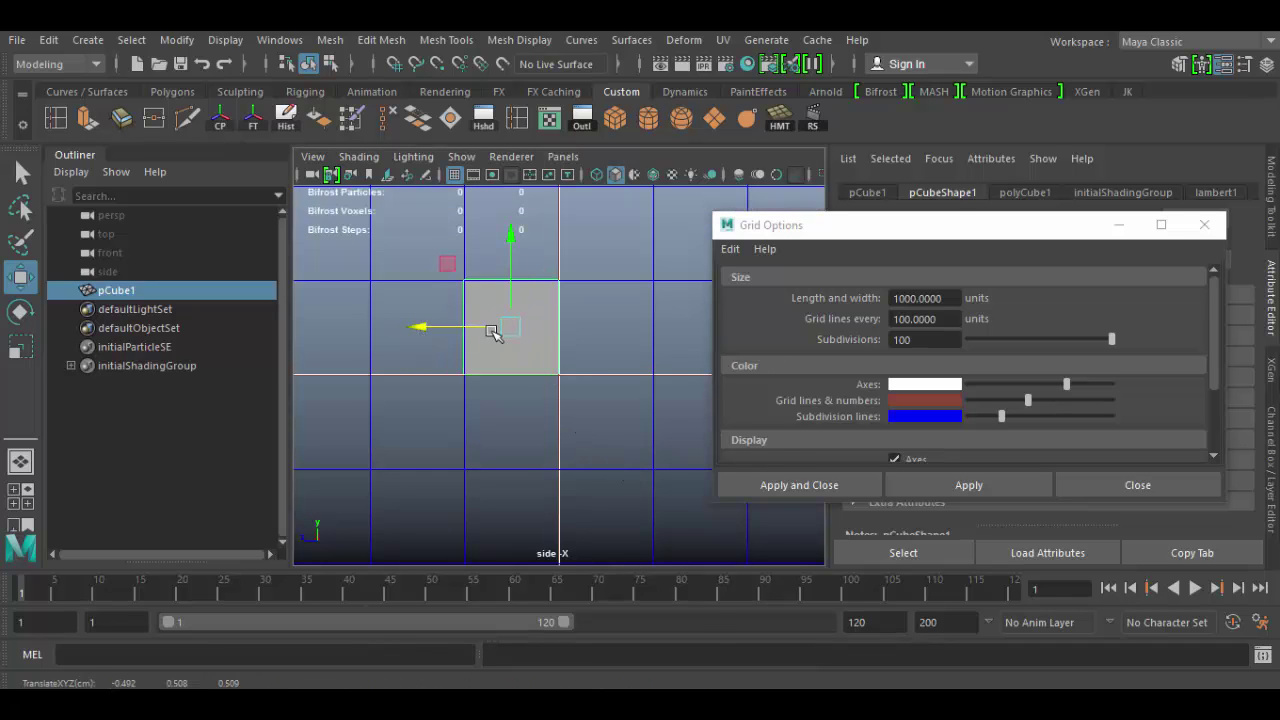
- Check the top view, return to four views, and orbit the perspective view around the cube
{"action": "key", "text": "space"}
{"action": "key", "text": "space"}
{"action": "scroll", "coordinate": [503, 317], "scroll_direction": "up", "scroll_amount": 3}
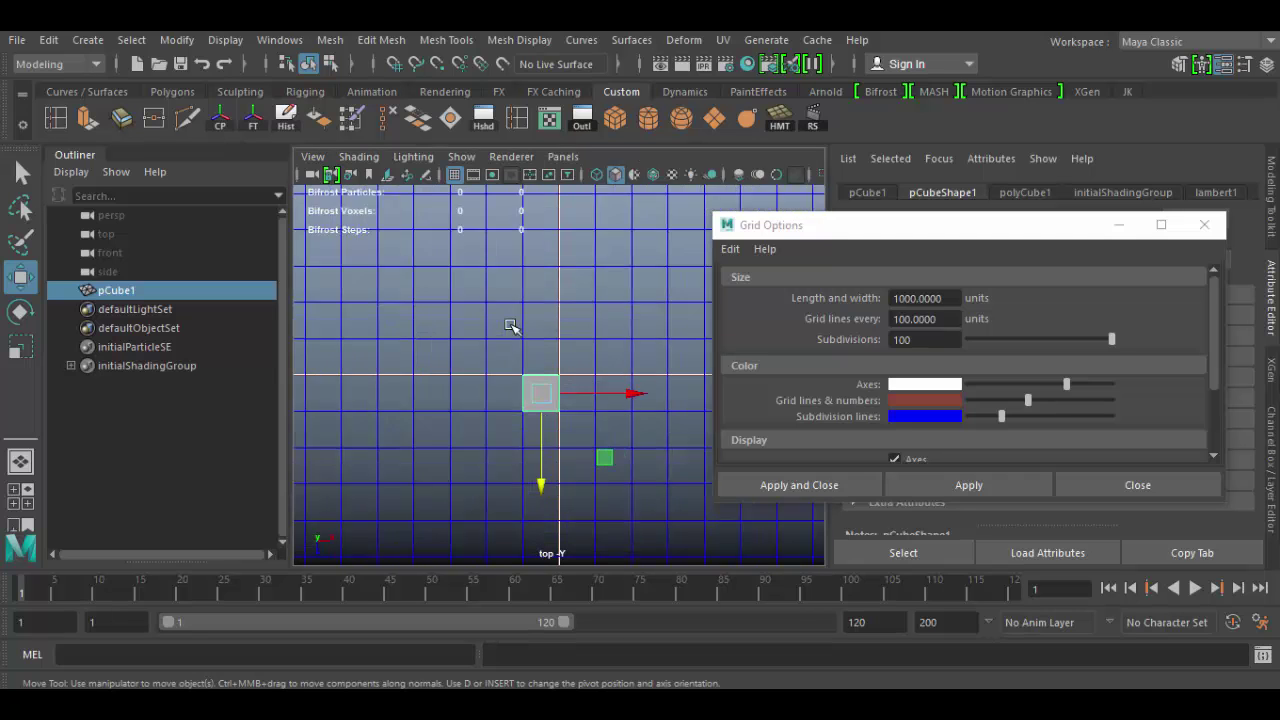
{"action": "scroll", "coordinate": [515, 331], "scroll_direction": "down", "scroll_amount": 3}
{"action": "key", "text": "space"}
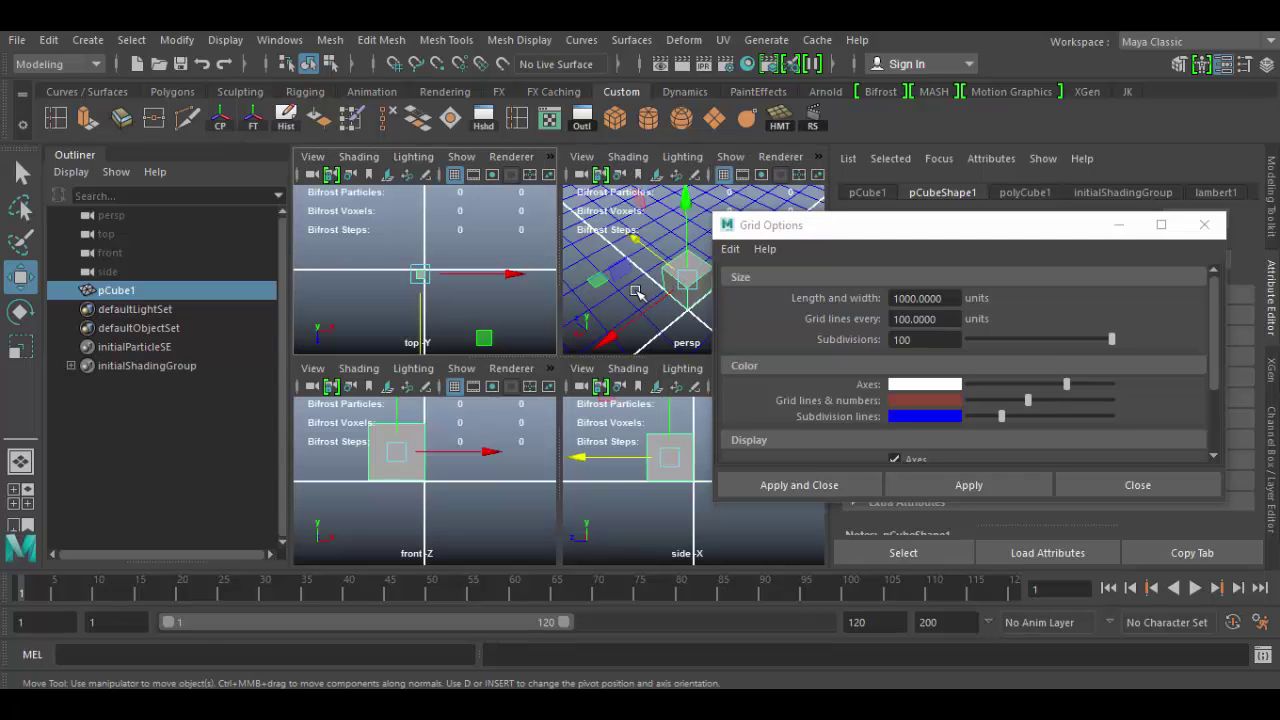
{"action": "key", "text": "space"}
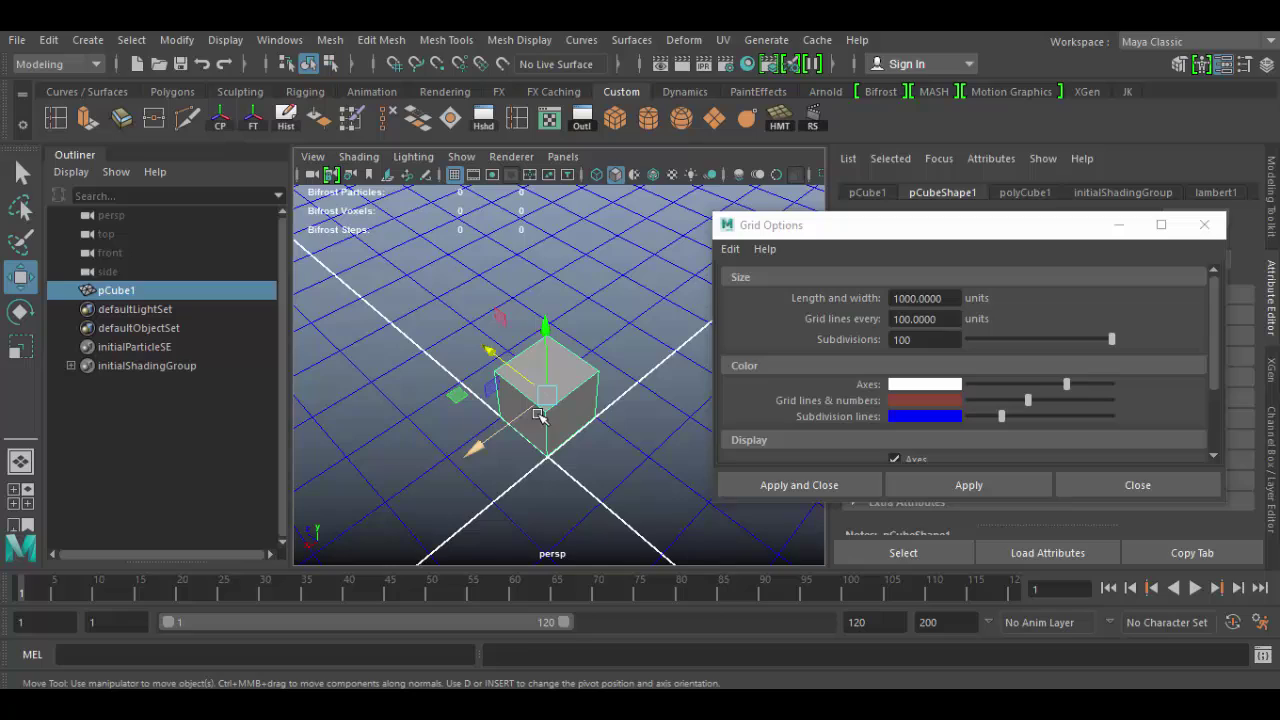
{"action": "left_click_drag", "start_coordinate": [715, 444], "coordinate": [674, 428], "text": "alt"}
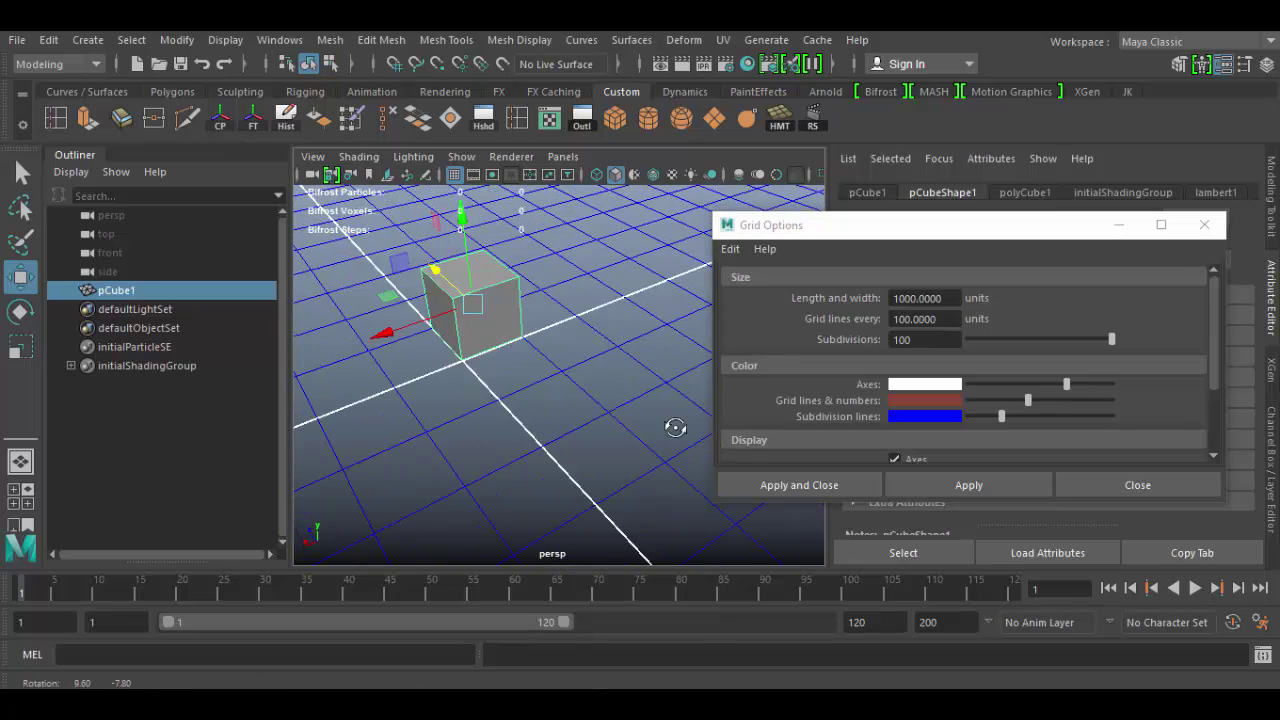
{"action": "left_click_drag", "start_coordinate": [484, 365], "coordinate": [543, 457], "text": "alt"}
{"action": "left_click_drag", "start_coordinate": [840, 226], "coordinate": [628, 240]}
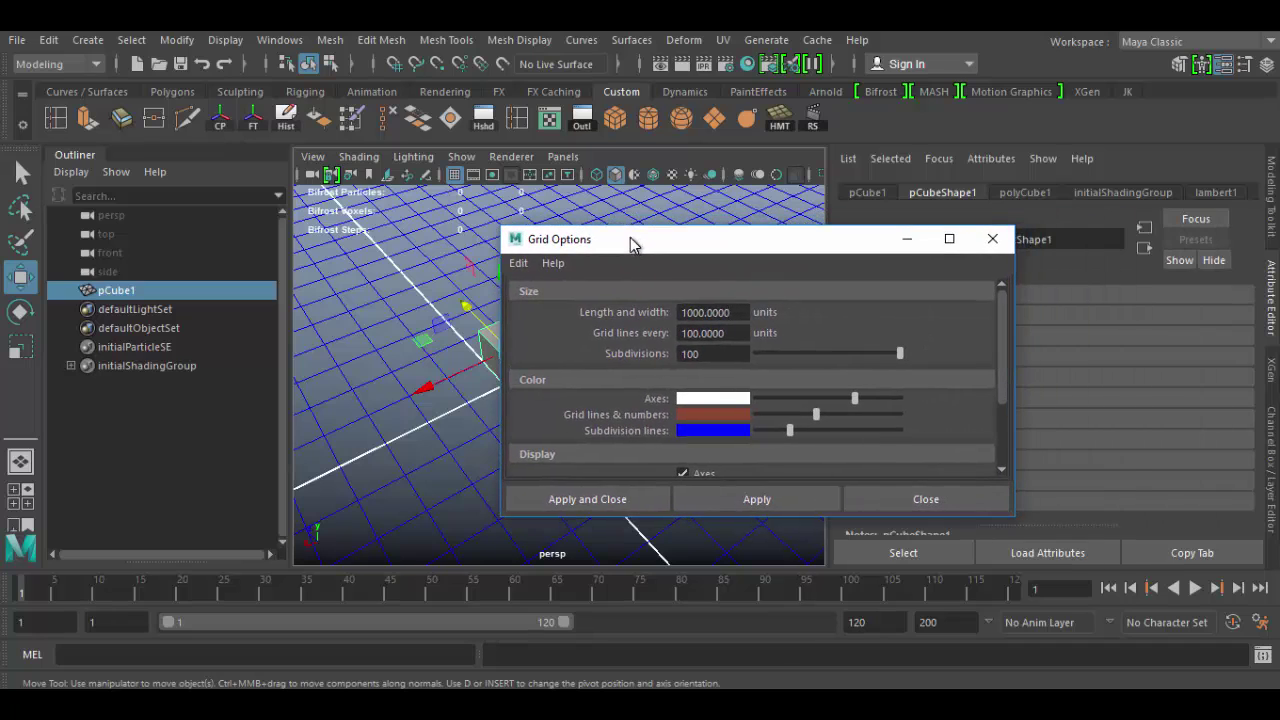
- Close Grid Options and expand the cube's polyCube1 inputs in the Channel Box
{"action": "left_click", "coordinate": [990, 241]}
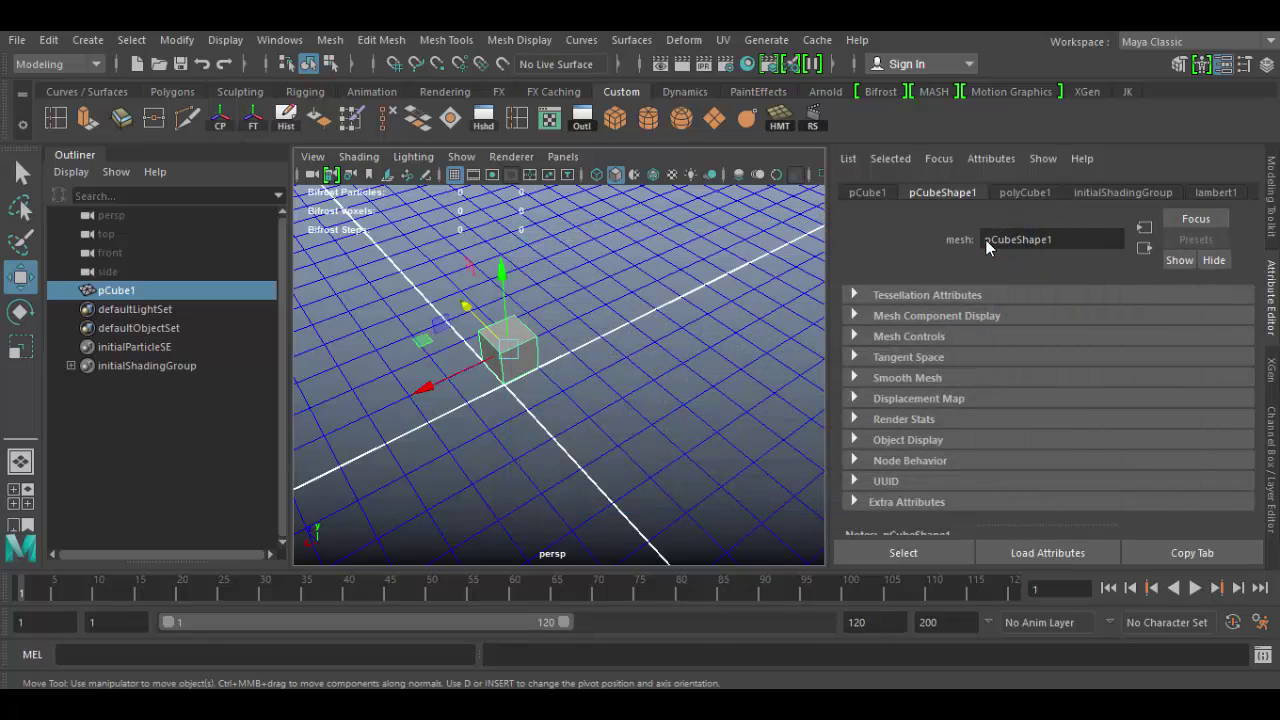
{"action": "left_click", "coordinate": [1274, 434]}
{"action": "scroll", "coordinate": [1028, 291], "scroll_direction": "down", "scroll_amount": 2}
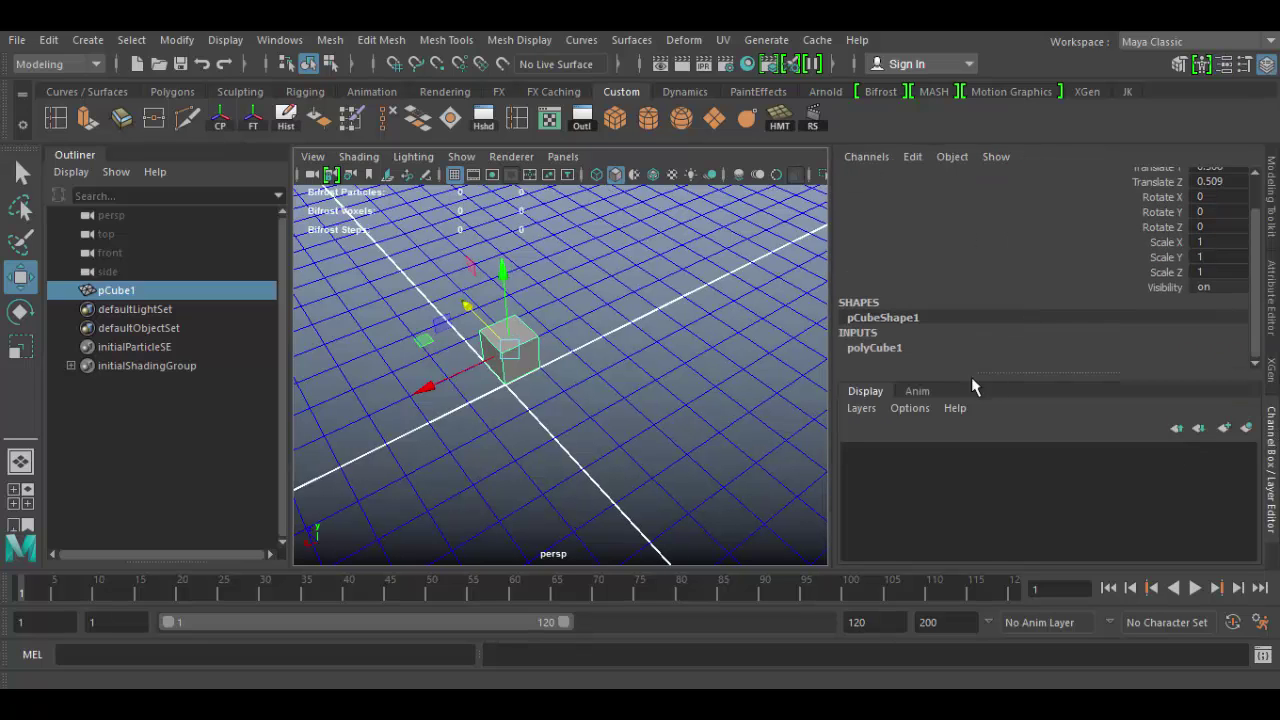
{"action": "left_click", "coordinate": [885, 349]}
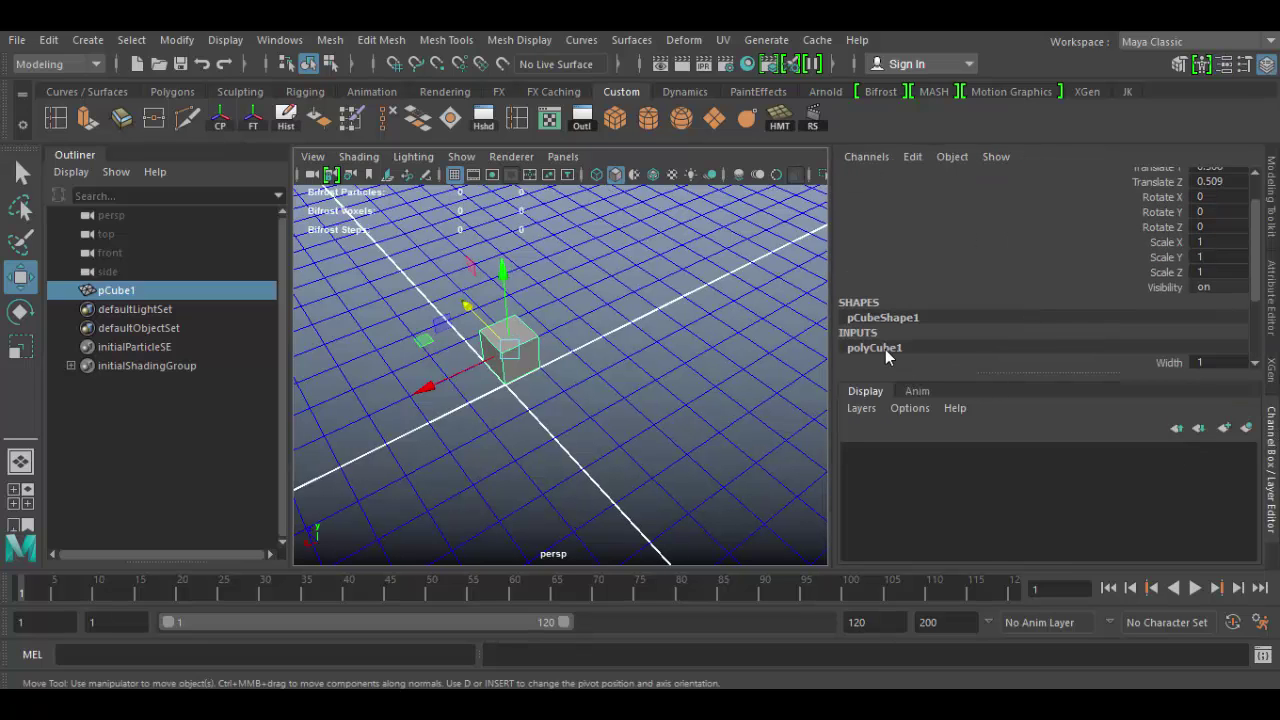
{"action": "scroll", "coordinate": [1017, 346], "scroll_direction": "down", "scroll_amount": 5}
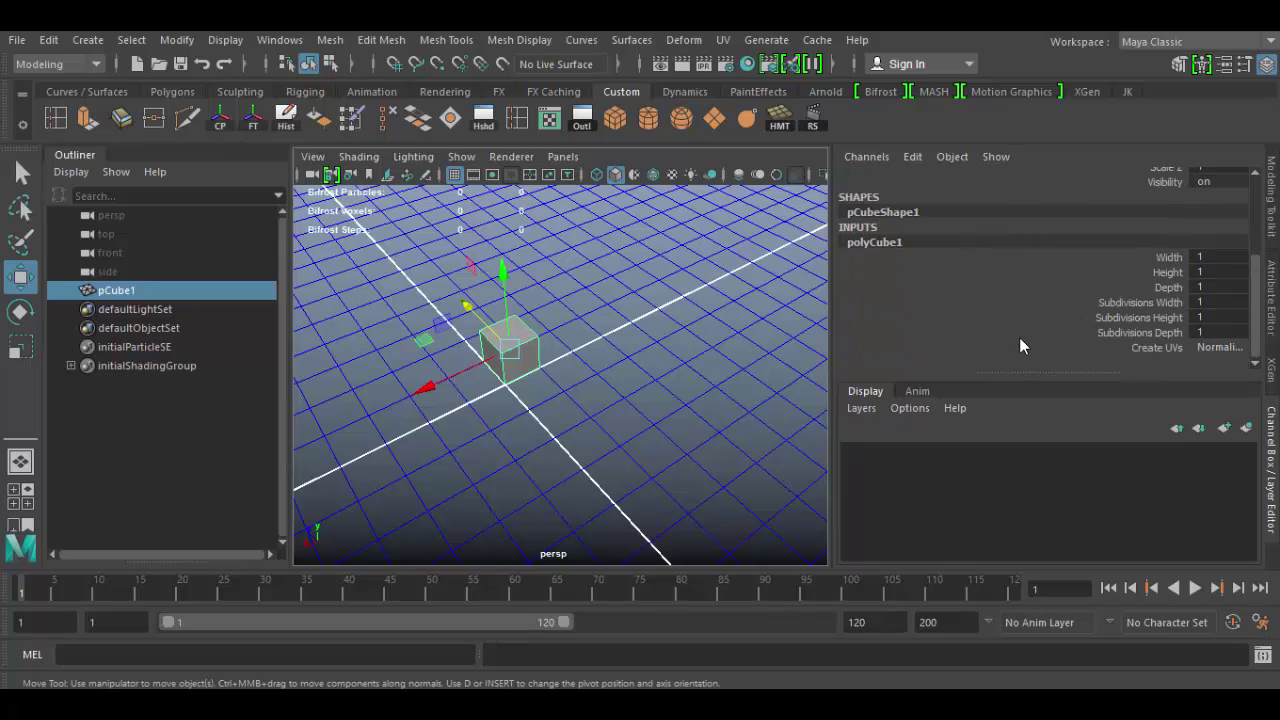
- Set polyCube1 Width 100, Depth 200 and Height 50
{"action": "left_click", "coordinate": [1207, 257]}
{"action": "type", "text": "100"}
{"action": "key", "text": "Tab"}
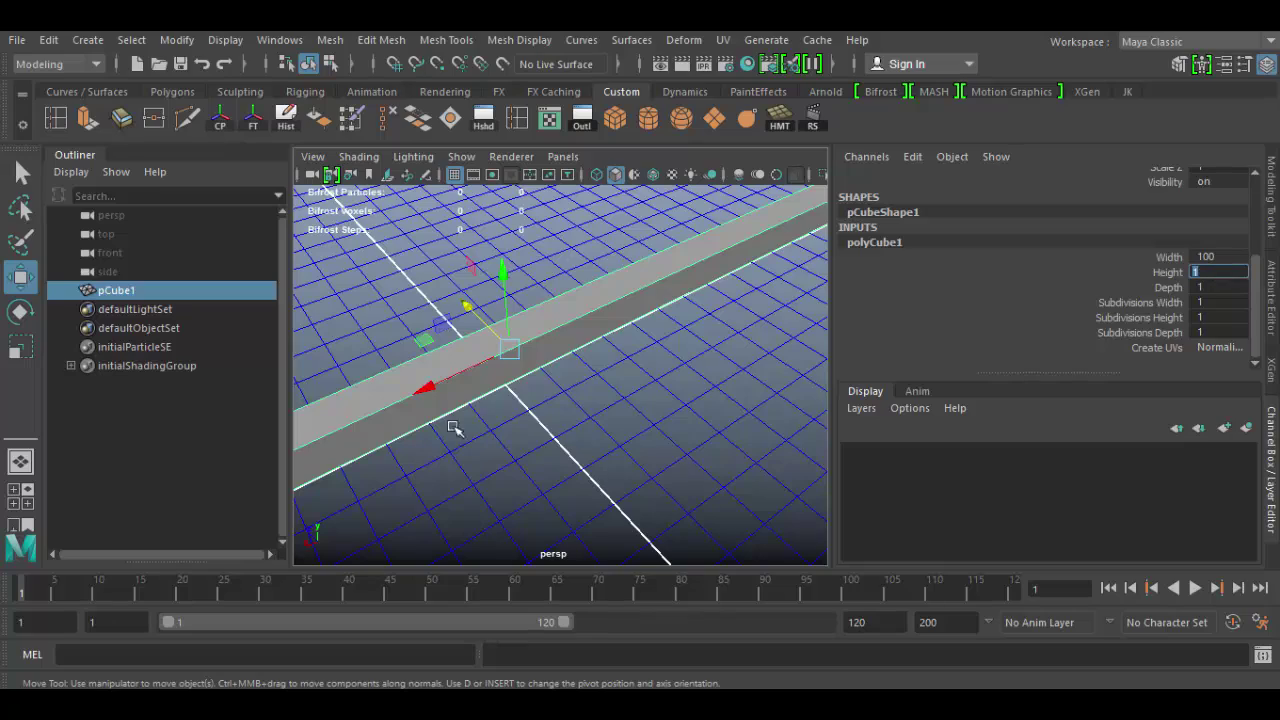
{"action": "scroll", "coordinate": [480, 420], "scroll_direction": "down", "scroll_amount": 8}
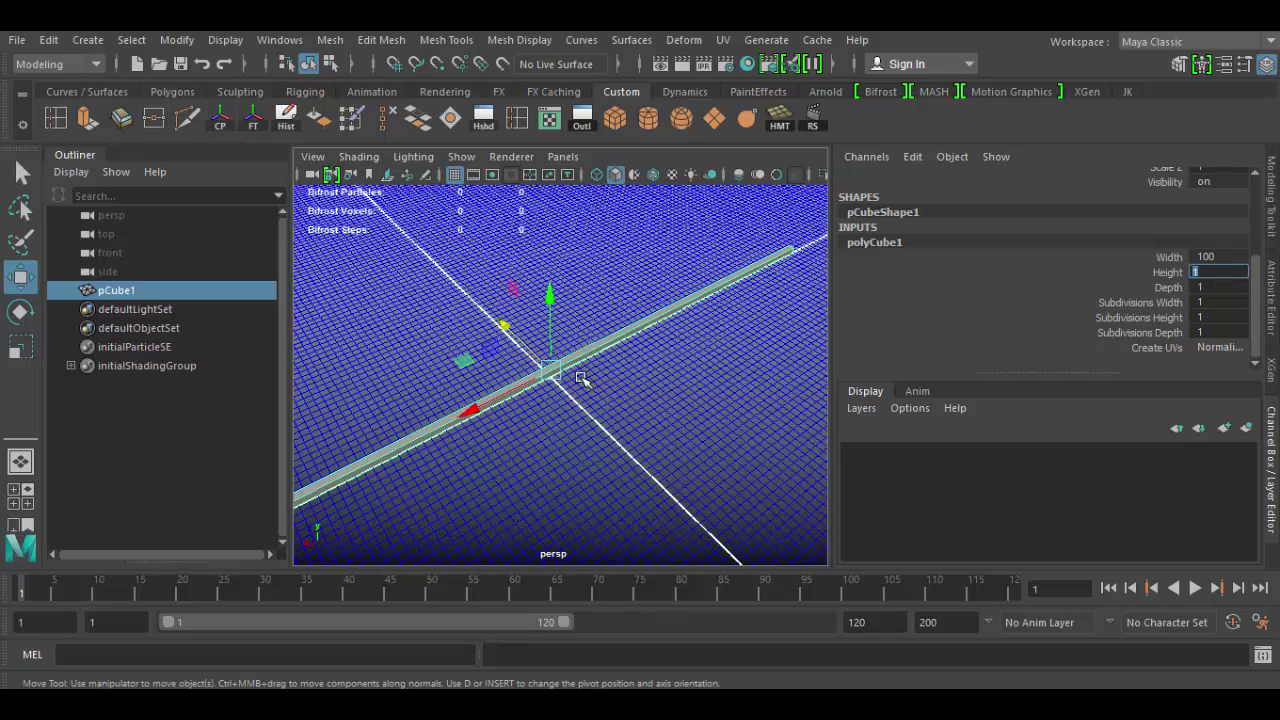
{"action": "left_click", "coordinate": [1213, 289]}
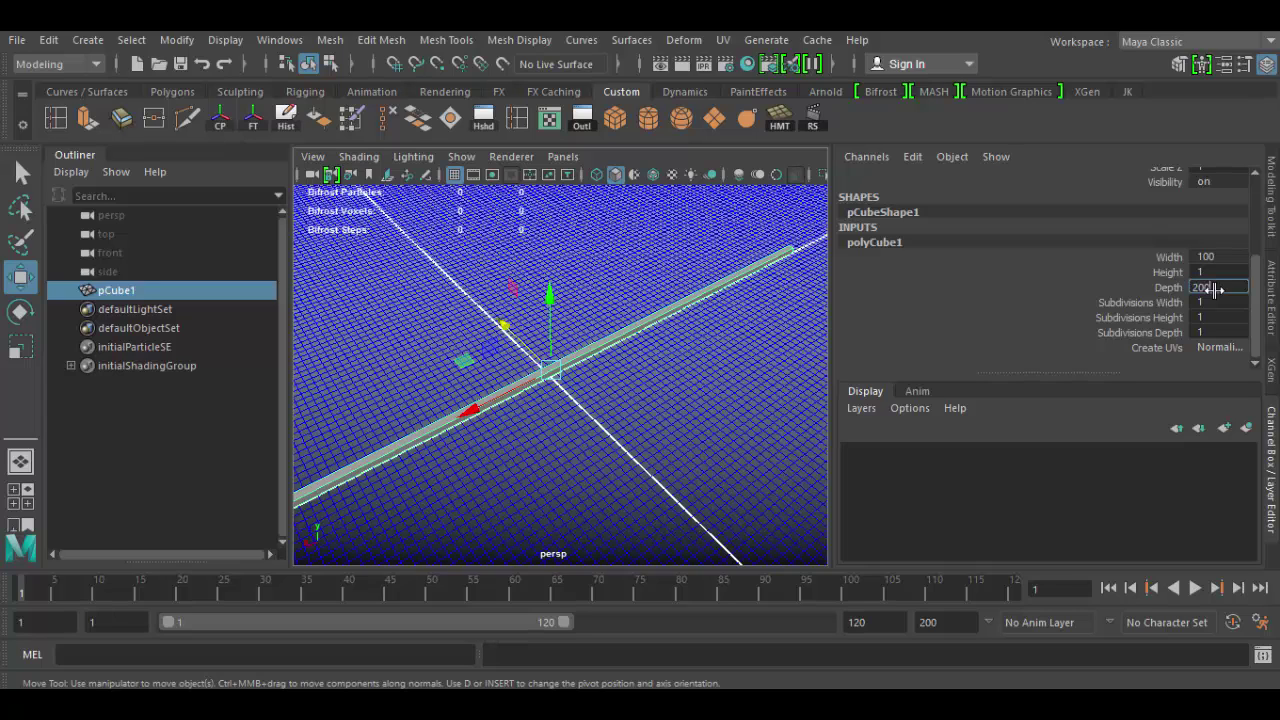
{"action": "type", "text": "200"}
{"action": "key", "text": "Return"}
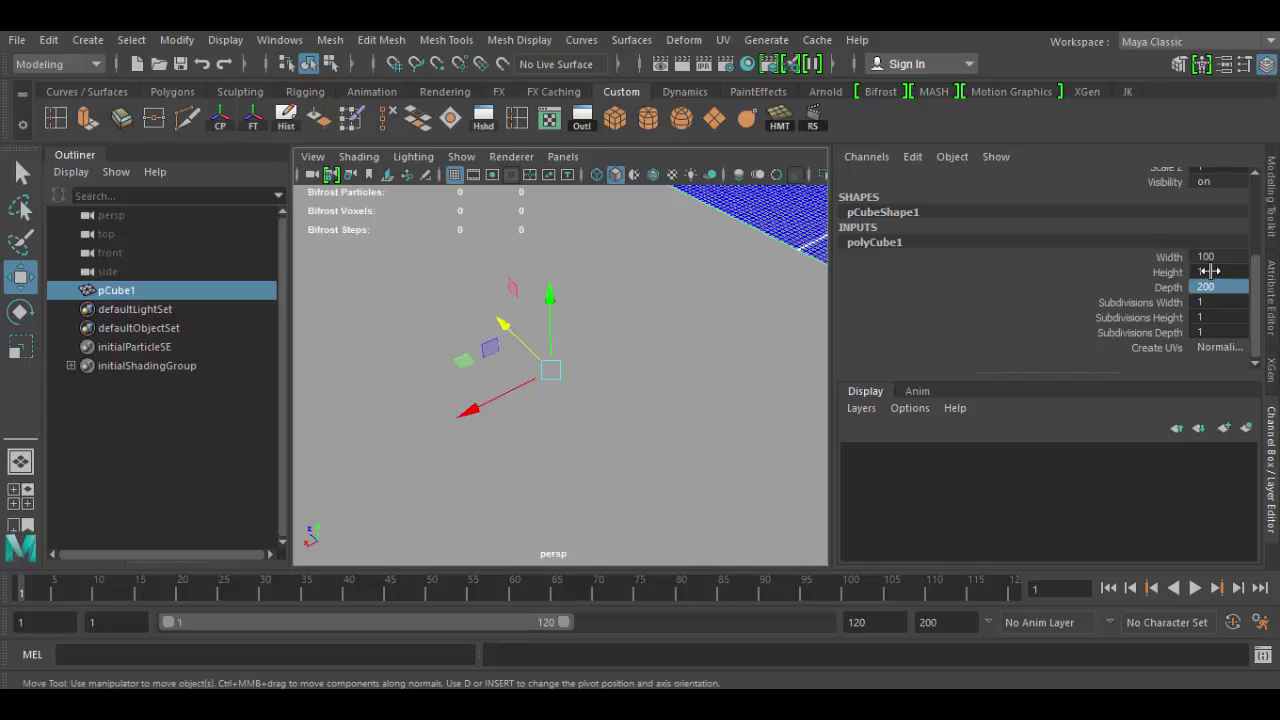
{"action": "left_click", "coordinate": [1207, 271]}
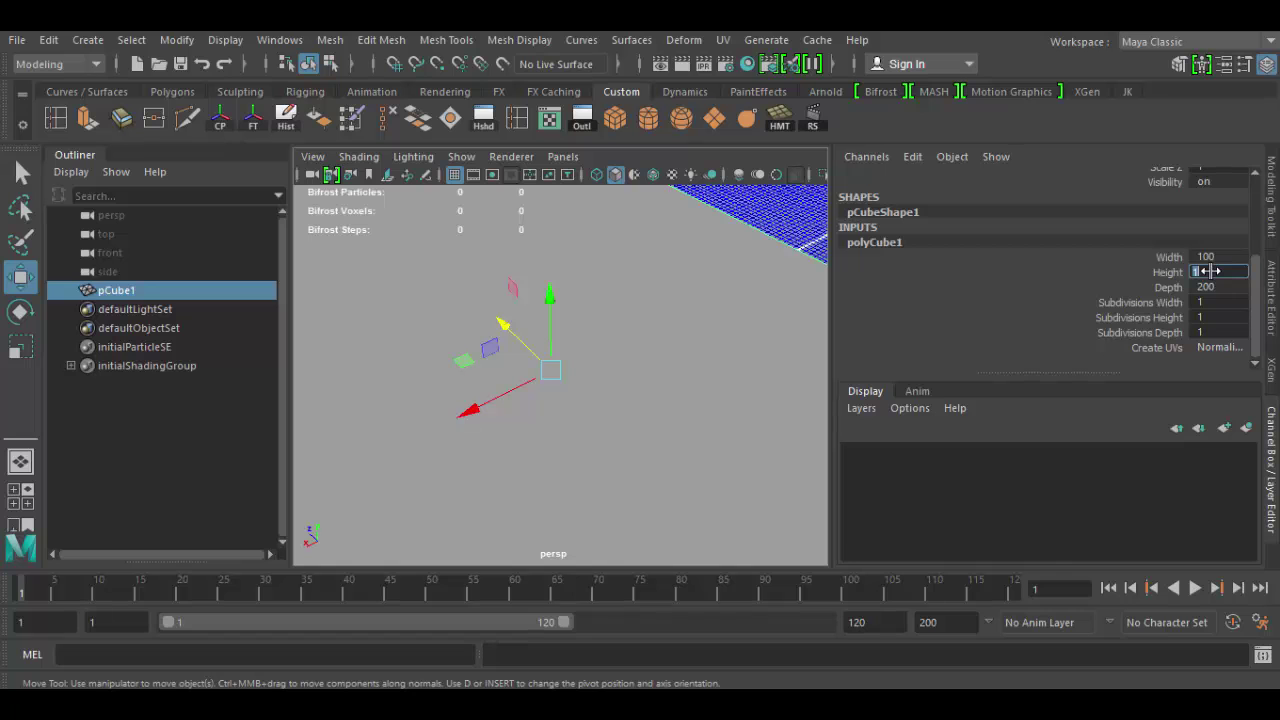
{"action": "type", "text": "50"}
{"action": "key", "text": "Return"}
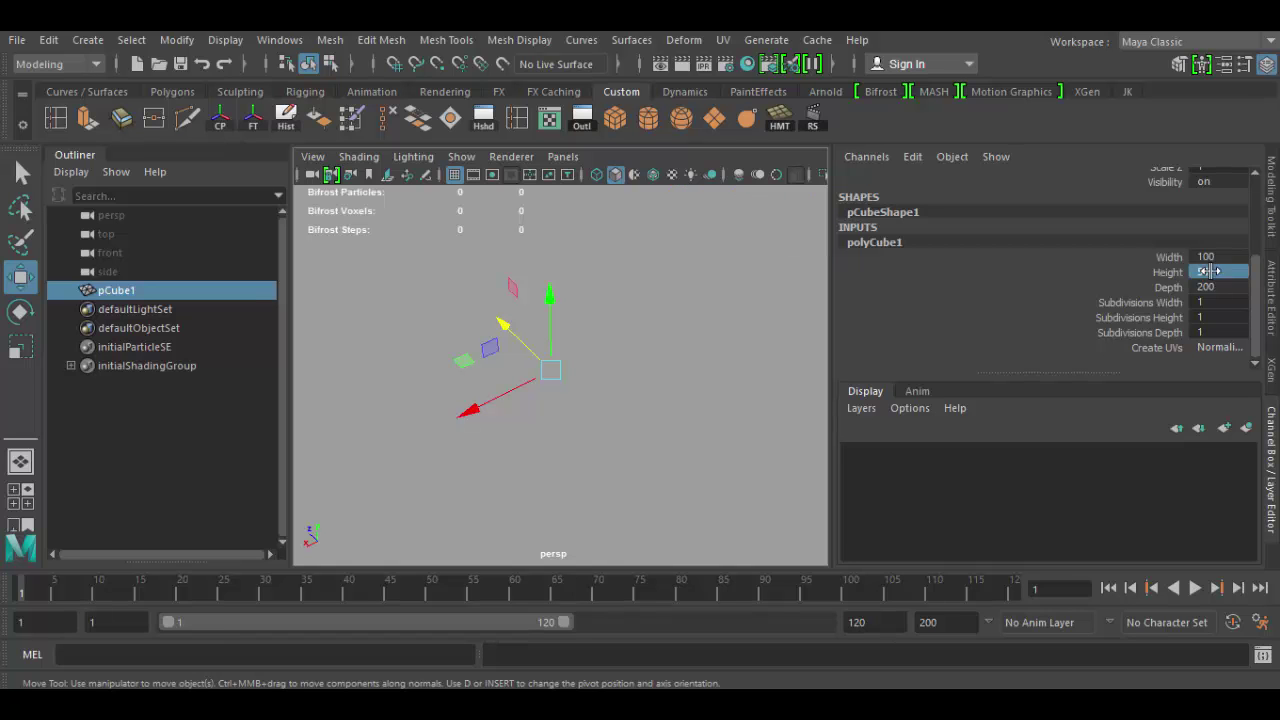
- Orbit and dolly the perspective view to inspect the resized 100×50×200 box
{"action": "scroll", "coordinate": [515, 447], "scroll_direction": "up", "scroll_amount": 2}
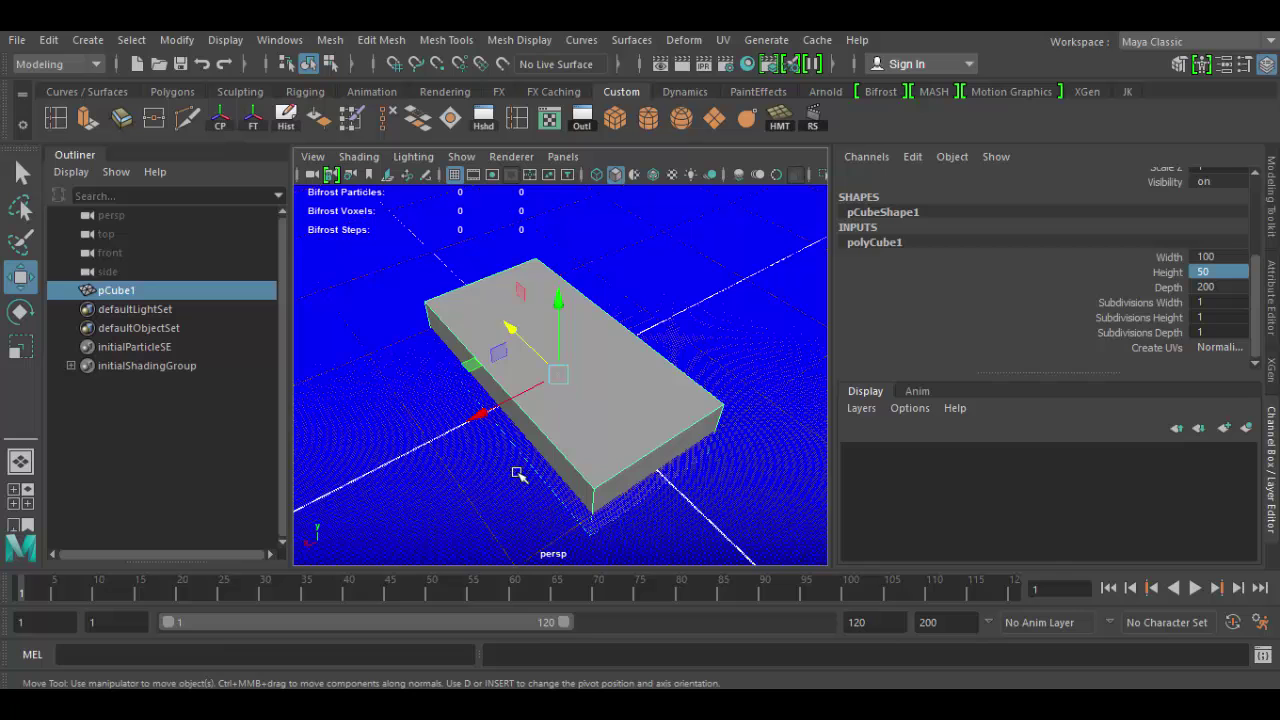
{"action": "left_click_drag", "start_coordinate": [520, 474], "coordinate": [657, 354], "text": "alt"}
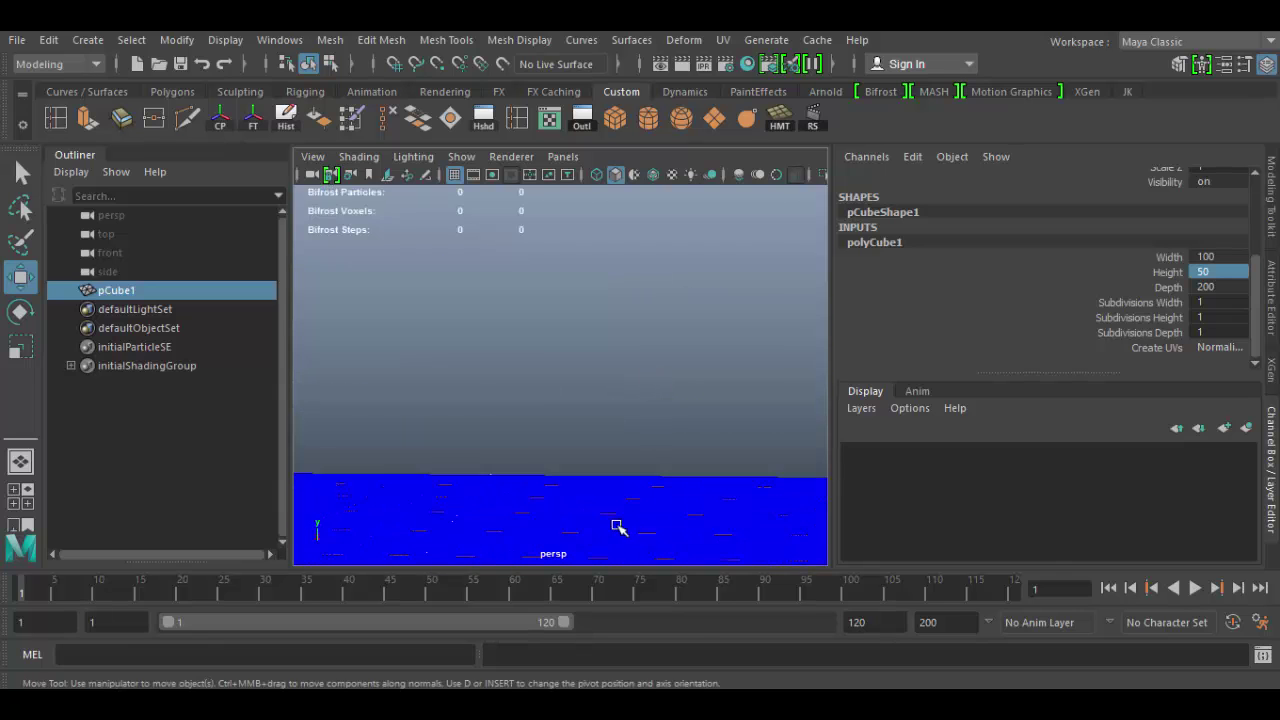
{"action": "left_click", "coordinate": [652, 350]}
{"action": "left_click_drag", "start_coordinate": [757, 400], "coordinate": [560, 410], "text": "alt"}
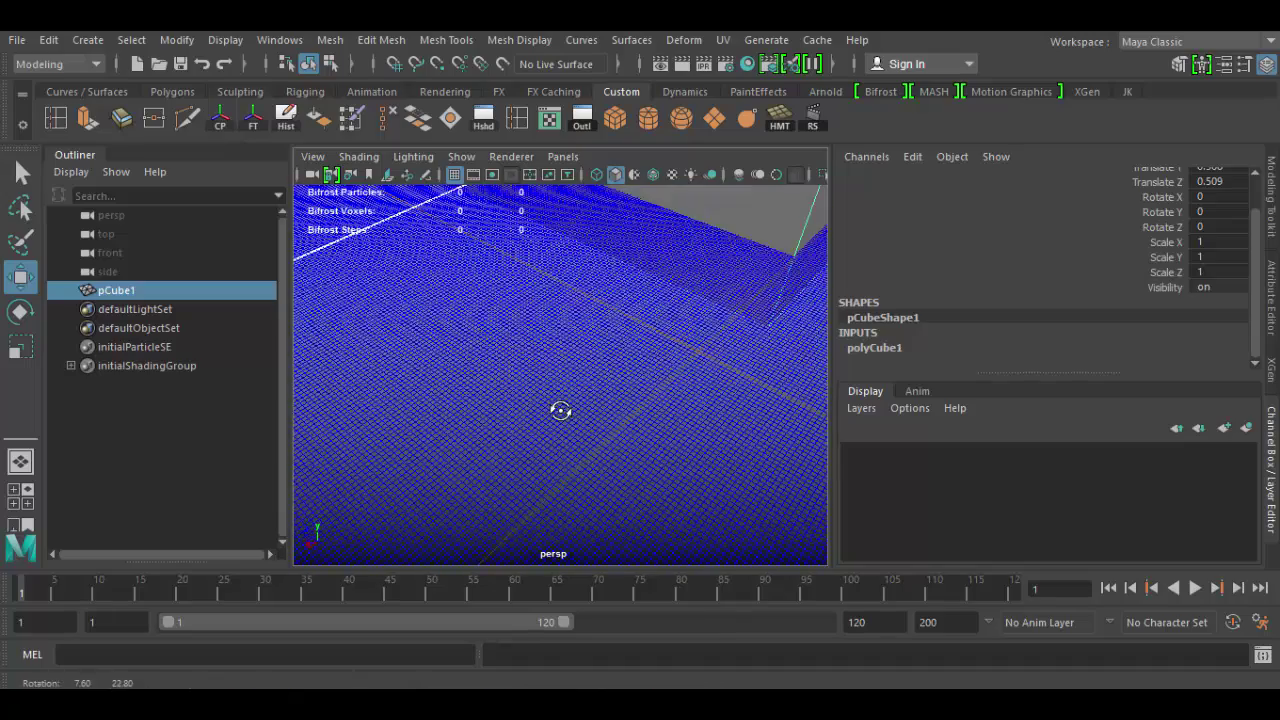
{"action": "right_click_drag", "start_coordinate": [560, 410], "coordinate": [622, 352], "text": "alt"}
{"action": "scroll", "coordinate": [600, 390], "scroll_direction": "down", "scroll_amount": 6}
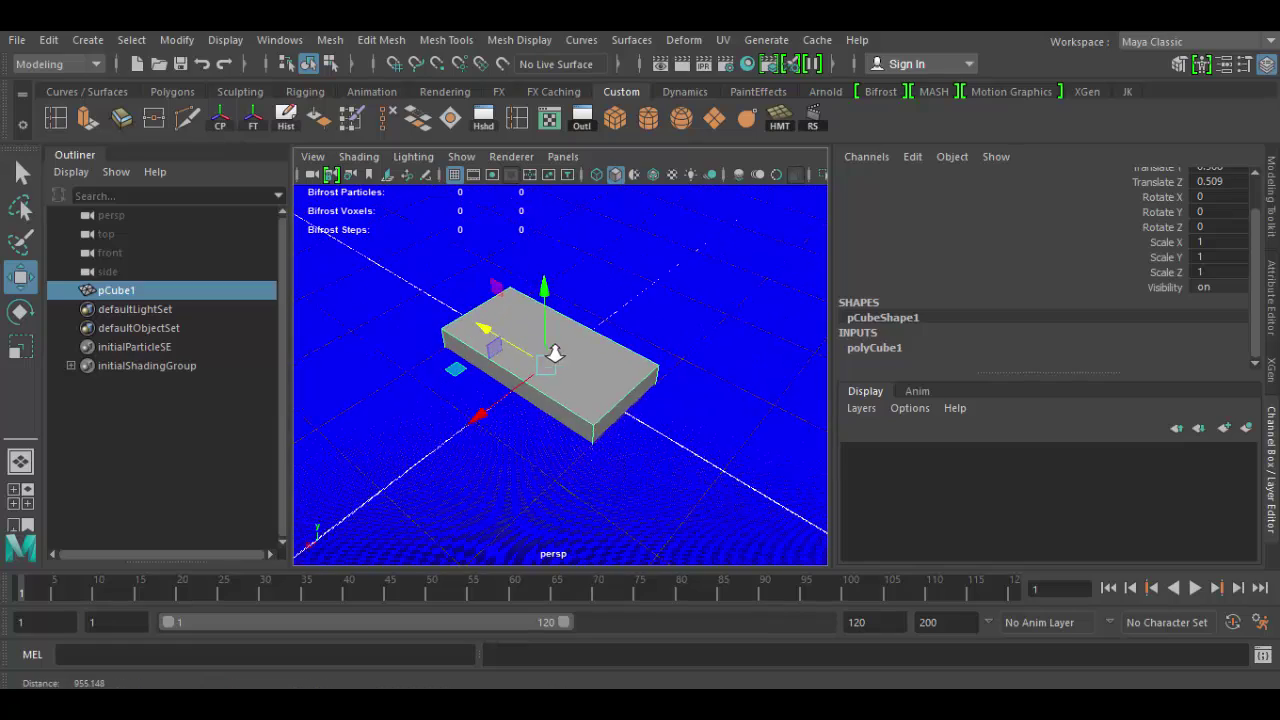
{"action": "scroll", "coordinate": [590, 380], "scroll_direction": "up", "scroll_amount": 3}
- Delete the resized pCube1, then create a fresh default polygon cube at the origin, framed in view
{"action": "key", "text": "Delete"}
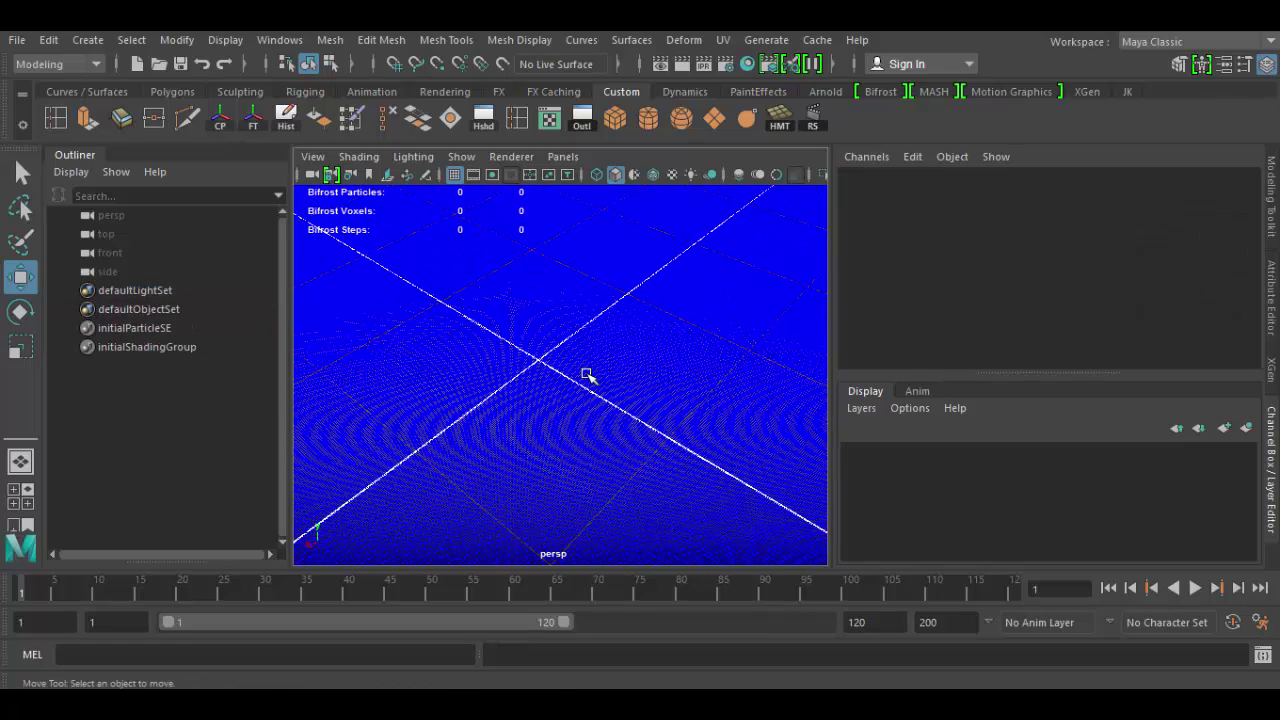
{"action": "scroll", "coordinate": [587, 374], "scroll_direction": "down", "scroll_amount": 2}
{"action": "scroll", "coordinate": [588, 374], "scroll_direction": "up", "scroll_amount": 4}
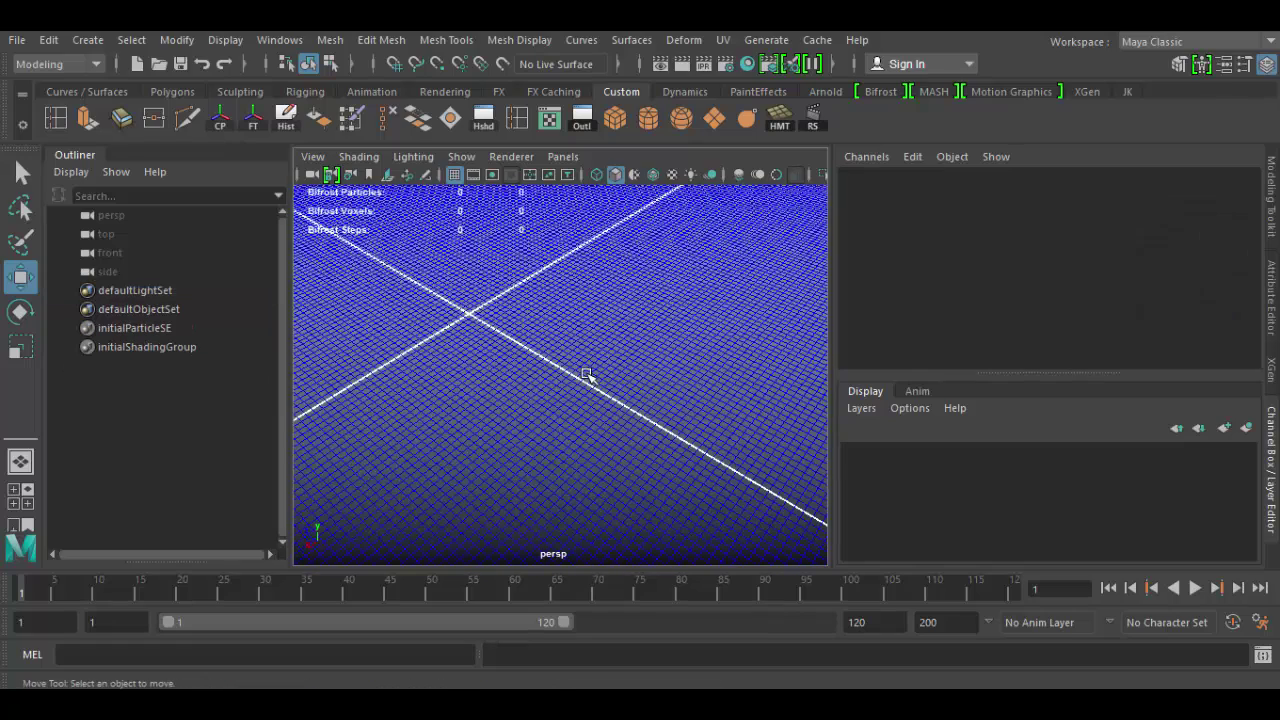
{"action": "left_click", "coordinate": [626, 118]}
{"action": "key", "text": "f"}
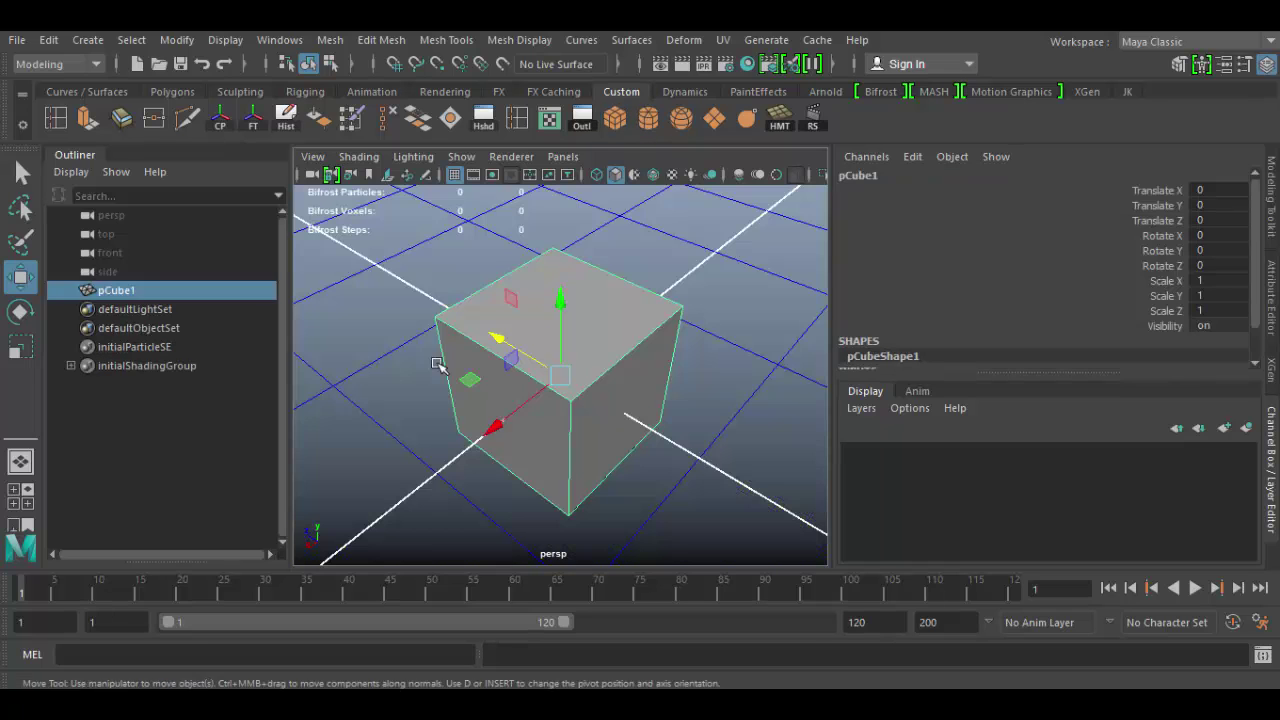
{"action": "right_click_drag", "start_coordinate": [686, 514], "coordinate": [591, 409], "text": "alt"}
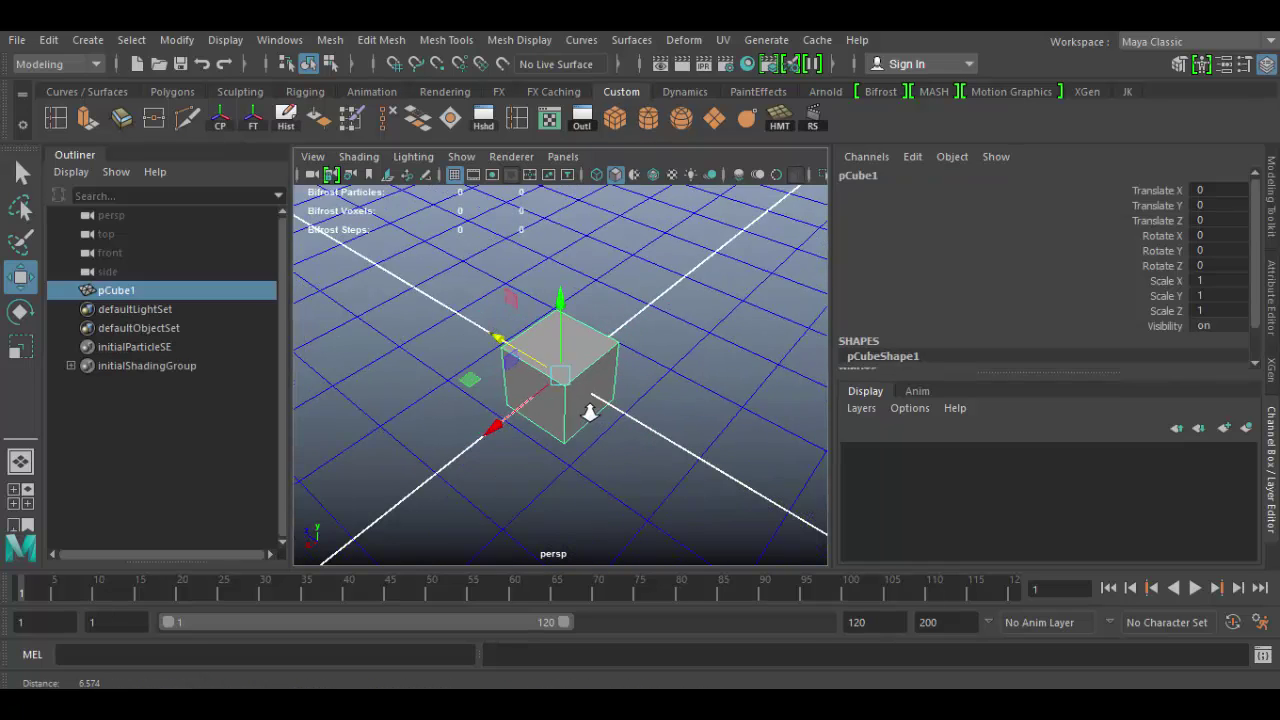
{"action": "mouse_move", "coordinate": [591, 409]}
{"action": "left_mouse_down", "text": "alt"}
{"action": "mouse_move", "coordinate": [622, 444]}
{"action": "mouse_move", "coordinate": [585, 410]}
{"action": "left_mouse_up", "text": "alt"}
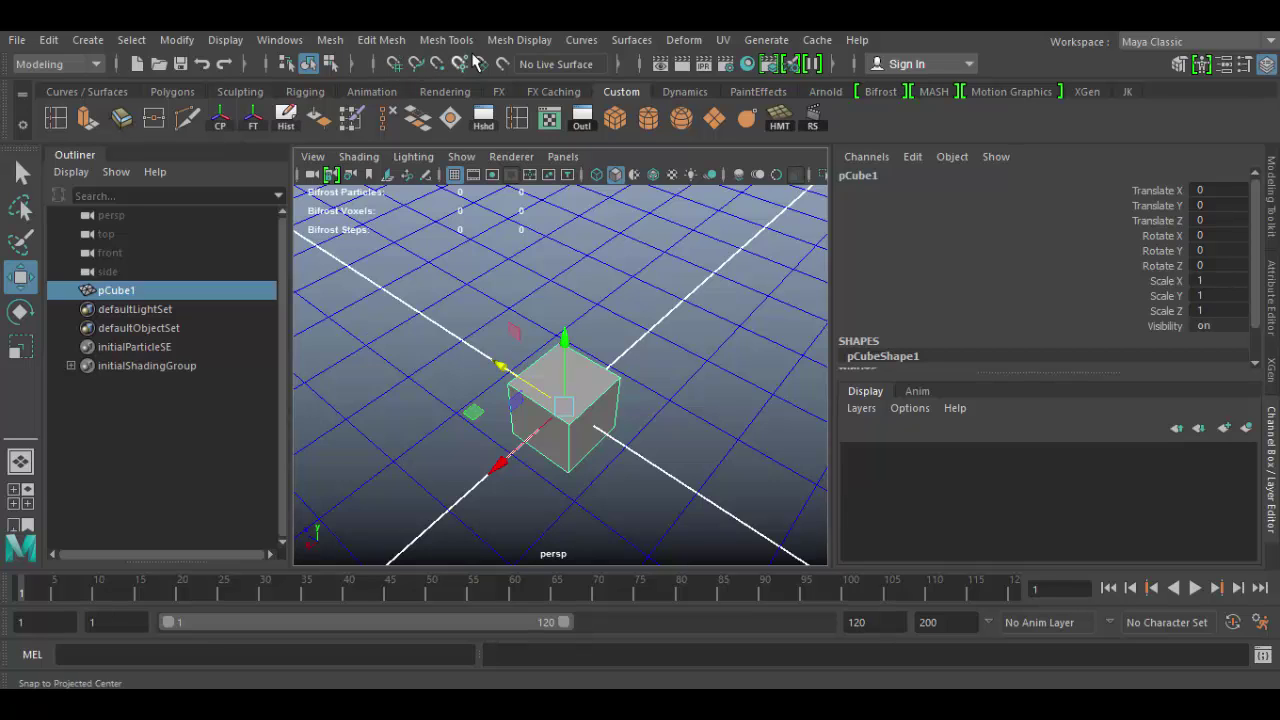
- Enable Snap to Grids, test-move the cube along X, and zoom into a maximized front view
{"action": "left_click", "coordinate": [394, 63]}
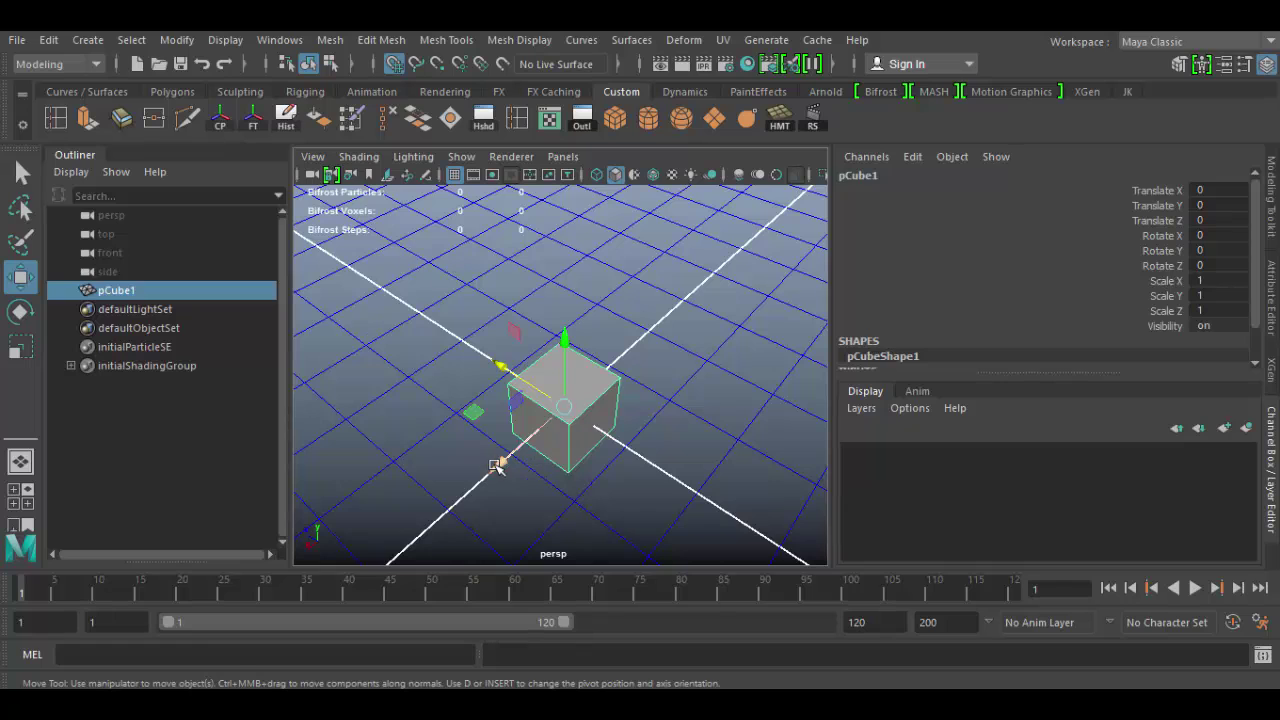
{"action": "left_click_drag", "start_coordinate": [538, 468], "coordinate": [565, 425]}
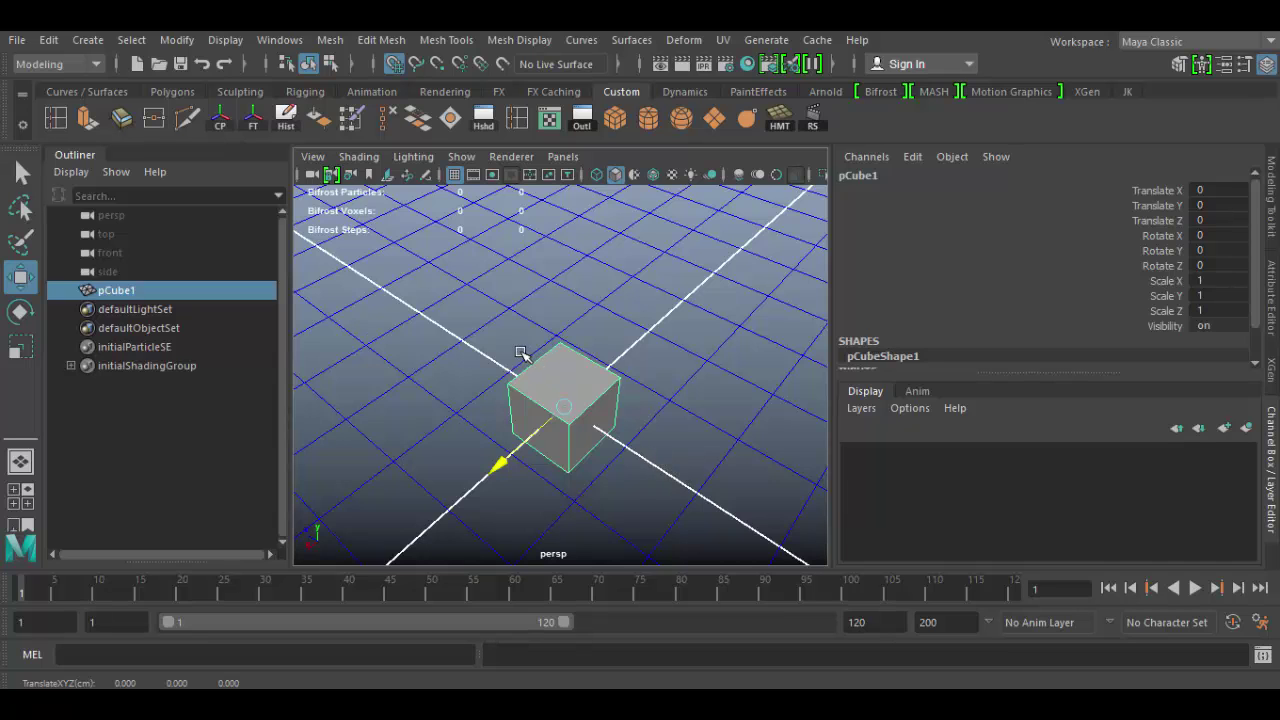
{"action": "key", "text": "space"}
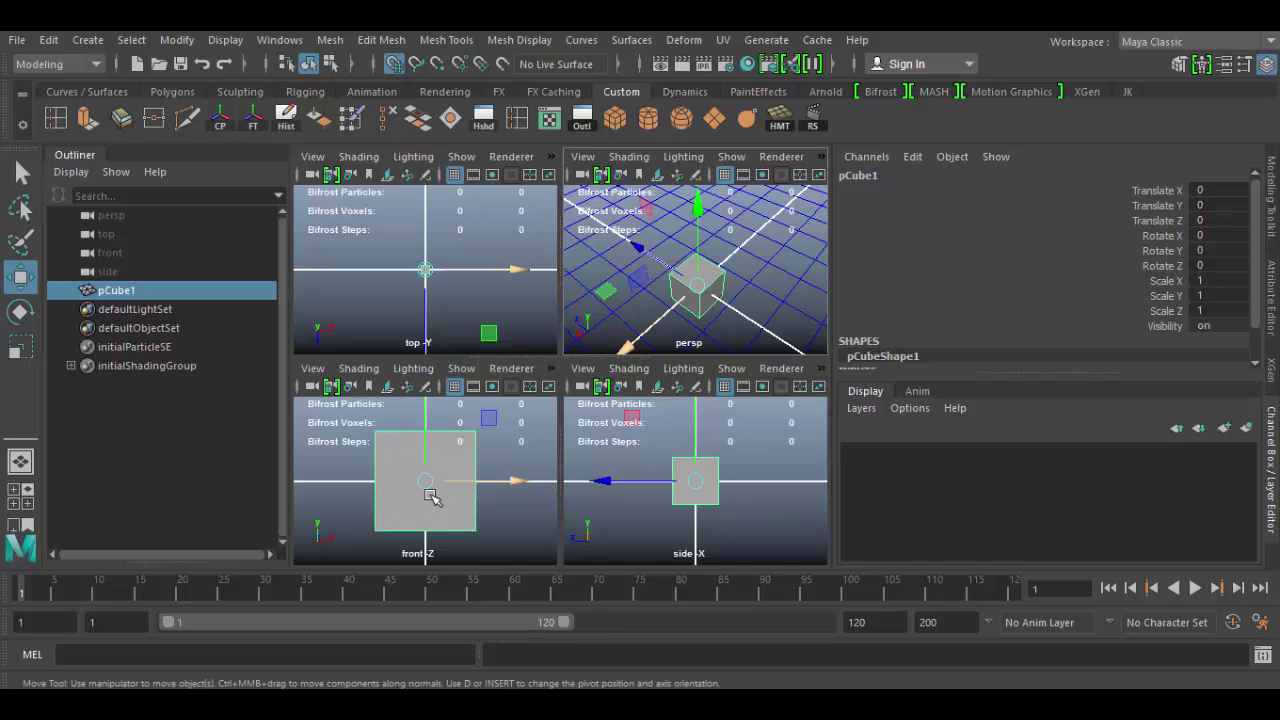
{"action": "key", "text": "space"}
{"action": "scroll", "coordinate": [608, 372], "scroll_direction": "up", "scroll_amount": 5}
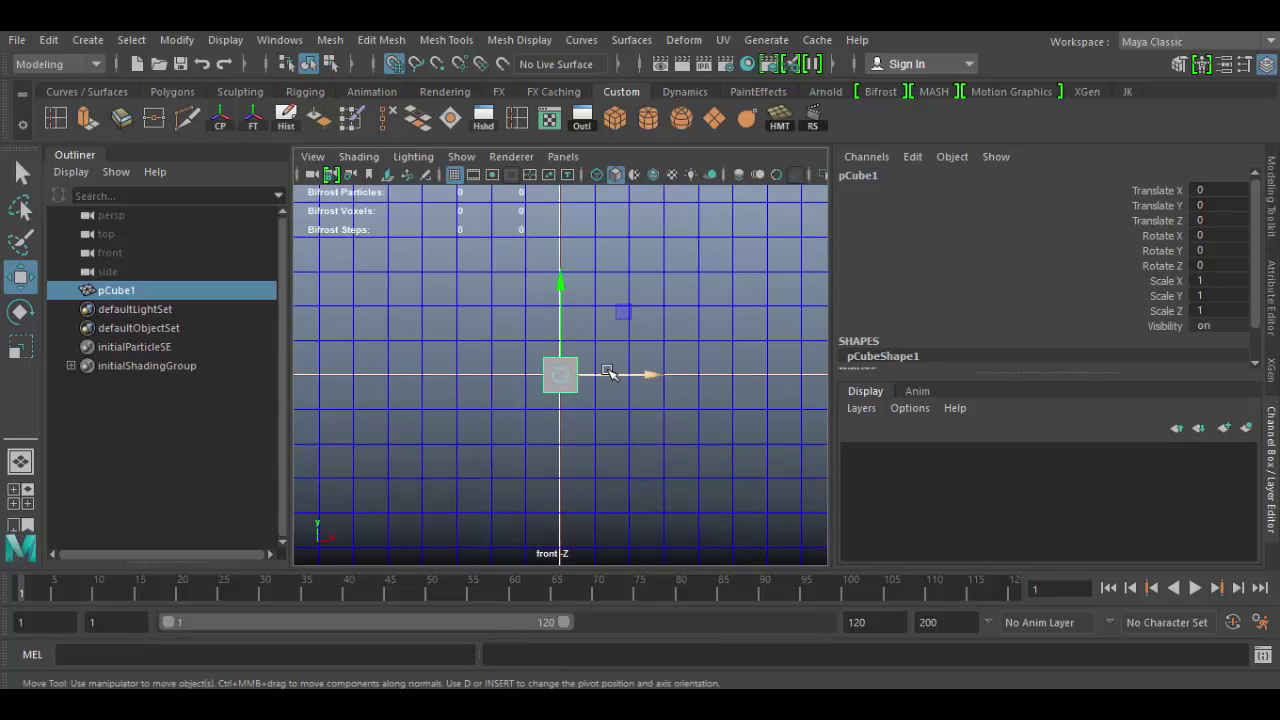
- In vertex mode, select the cube's top vertices and snap them up one grid unit on Y
{"action": "right_click", "coordinate": [540, 347]}
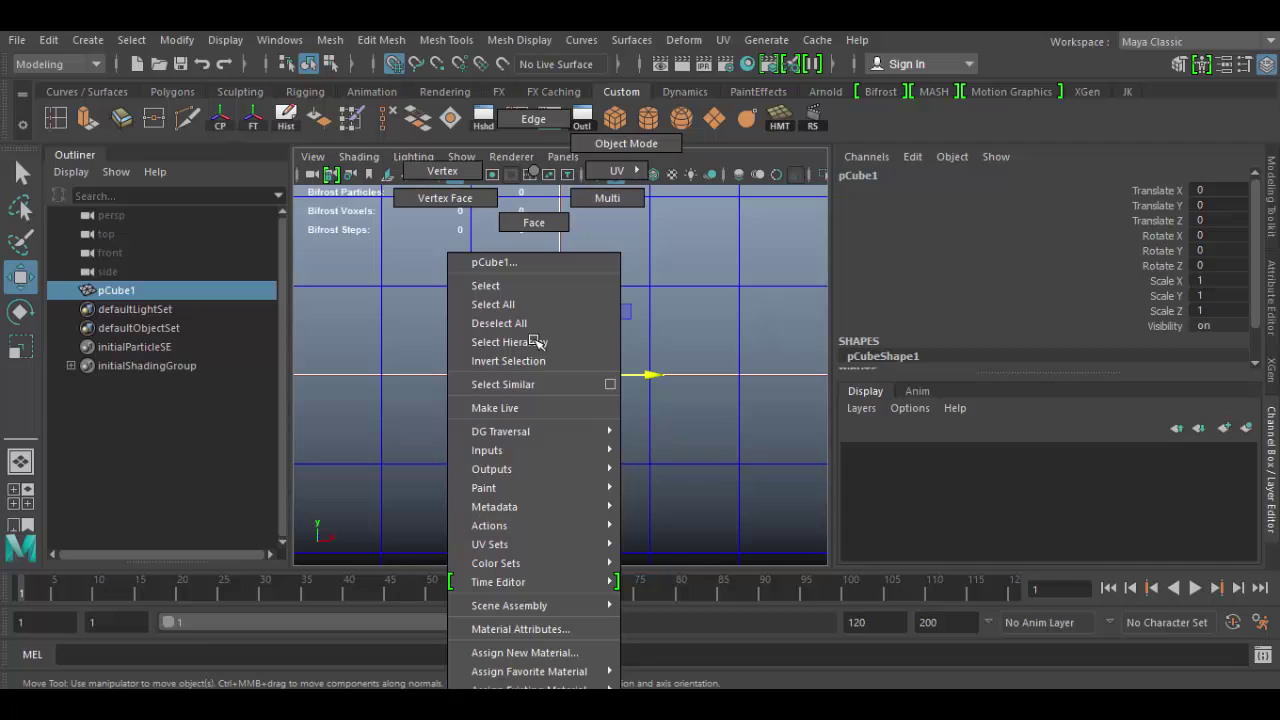
{"action": "left_click", "coordinate": [431, 168]}
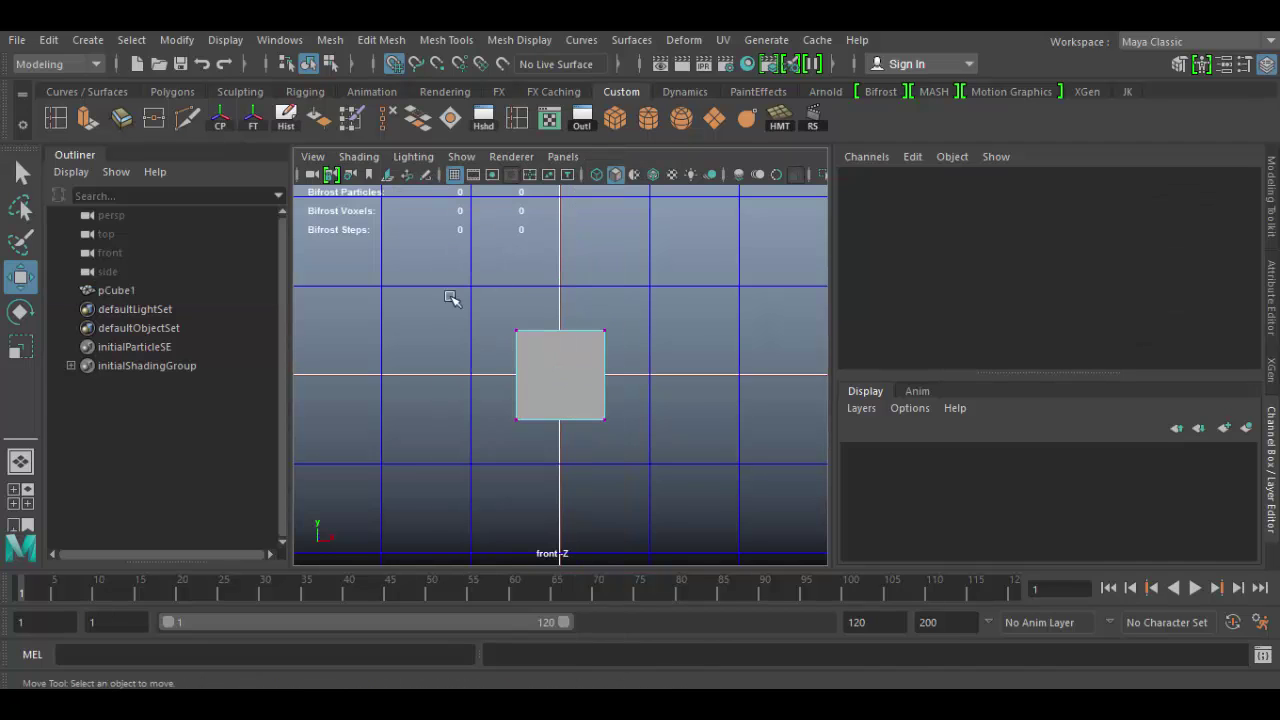
{"action": "left_click_drag", "start_coordinate": [451, 297], "coordinate": [686, 382]}
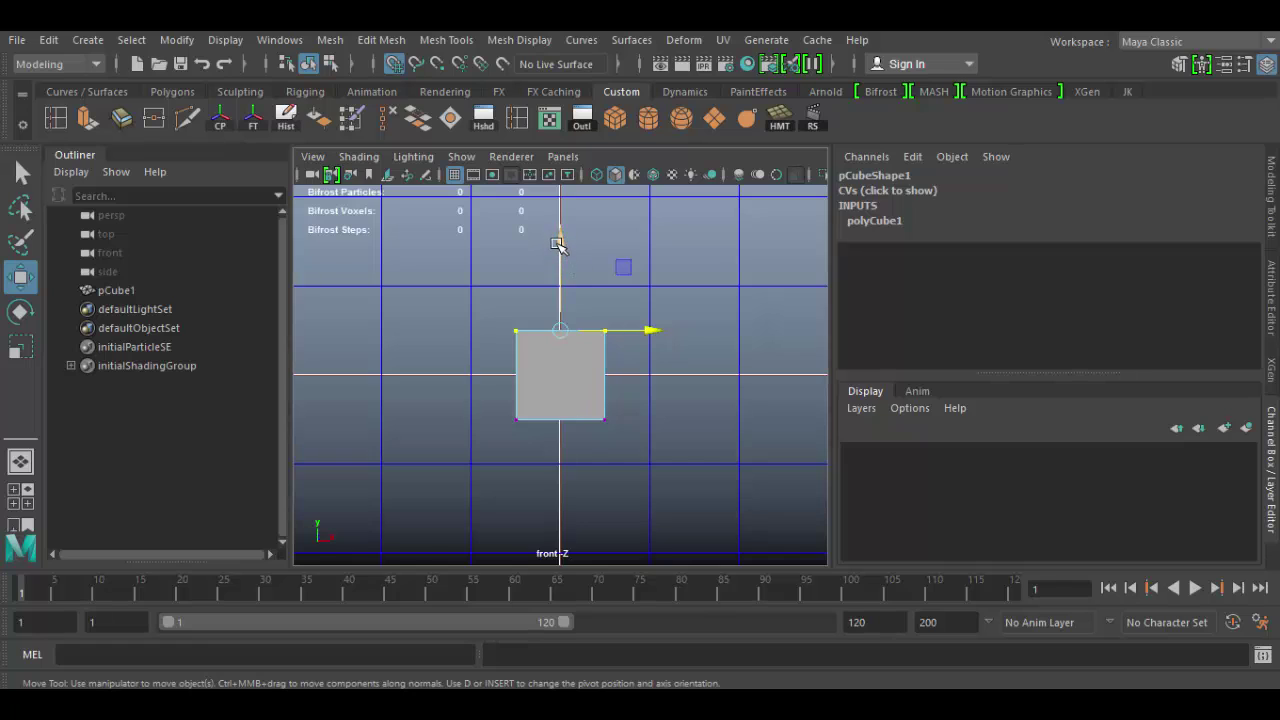
{"action": "left_click_drag", "start_coordinate": [557, 244], "coordinate": [572, 293]}
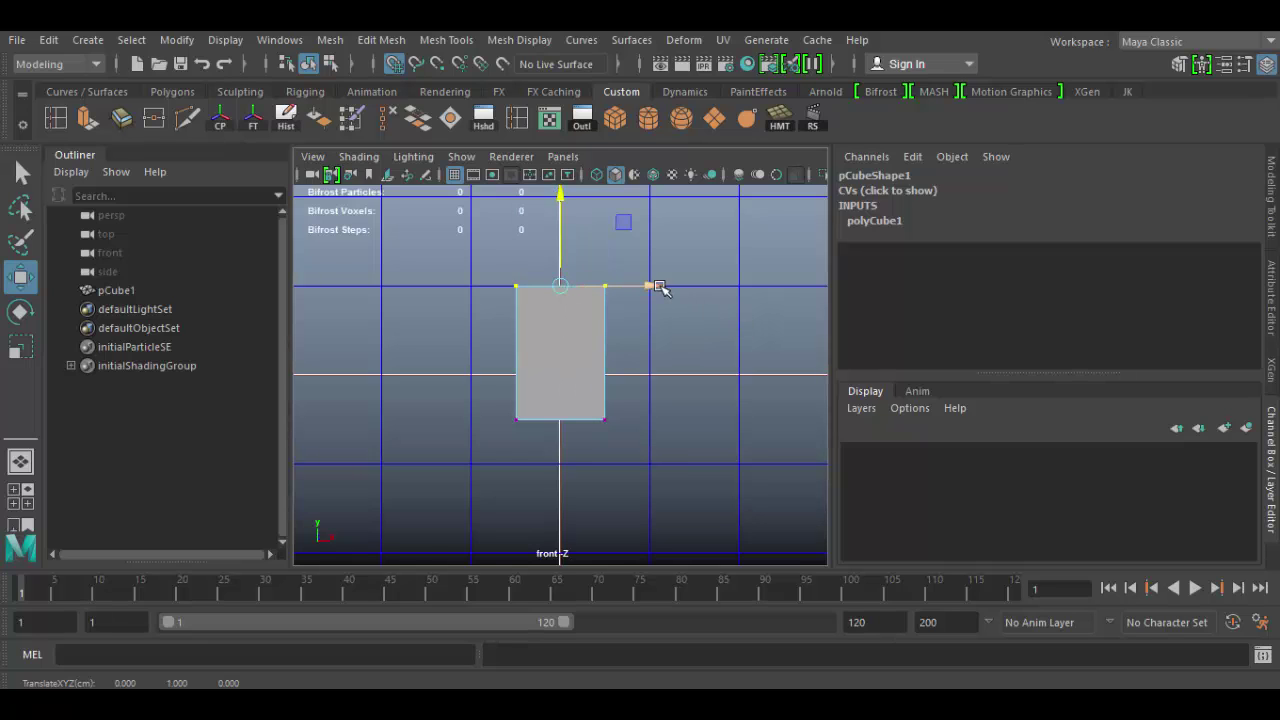
{"action": "left_click_drag", "start_coordinate": [660, 286], "coordinate": [541, 292]}
{"action": "middle_click_drag", "start_coordinate": [646, 377], "coordinate": [591, 426], "text": "alt"}
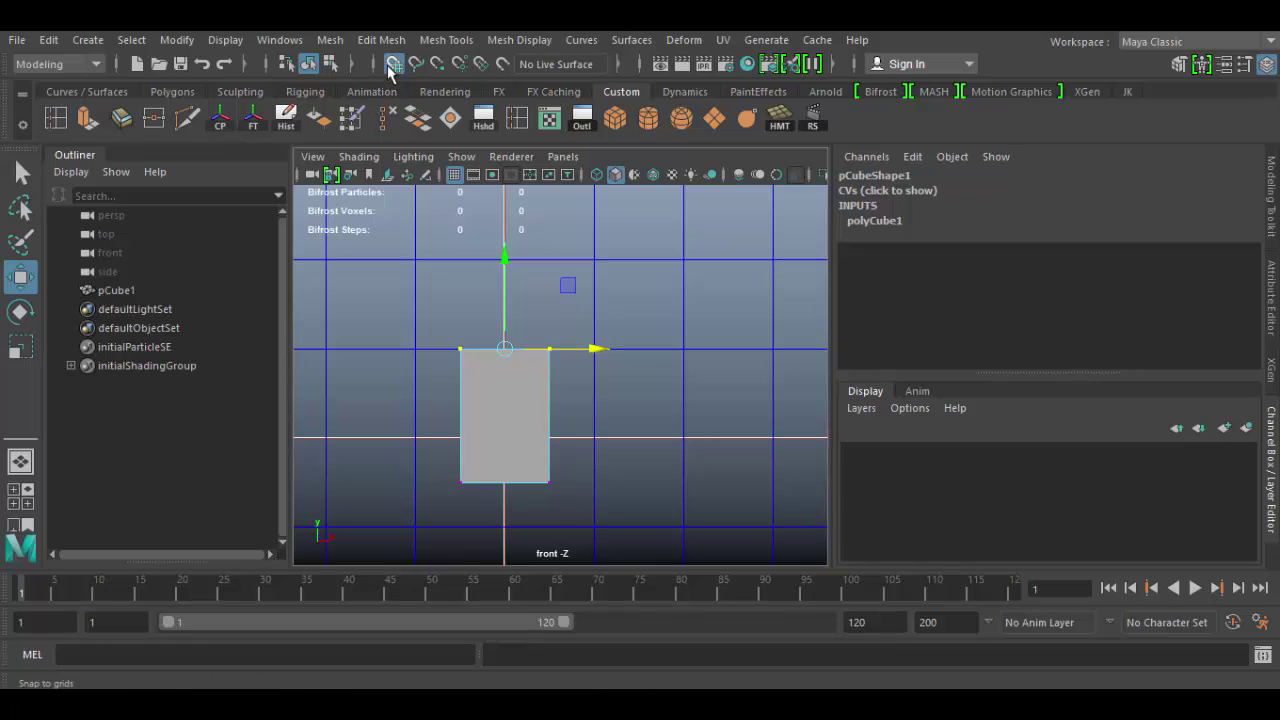
- Raise the top vertices to about 1.4 units, then return to the perspective view in object mode
{"action": "mouse_move", "coordinate": [505, 254]}
{"action": "left_mouse_down"}
{"action": "mouse_move", "coordinate": [508, 194]}
{"action": "mouse_move", "coordinate": [505, 232]}
{"action": "left_mouse_up"}
{"action": "key", "text": "space"}
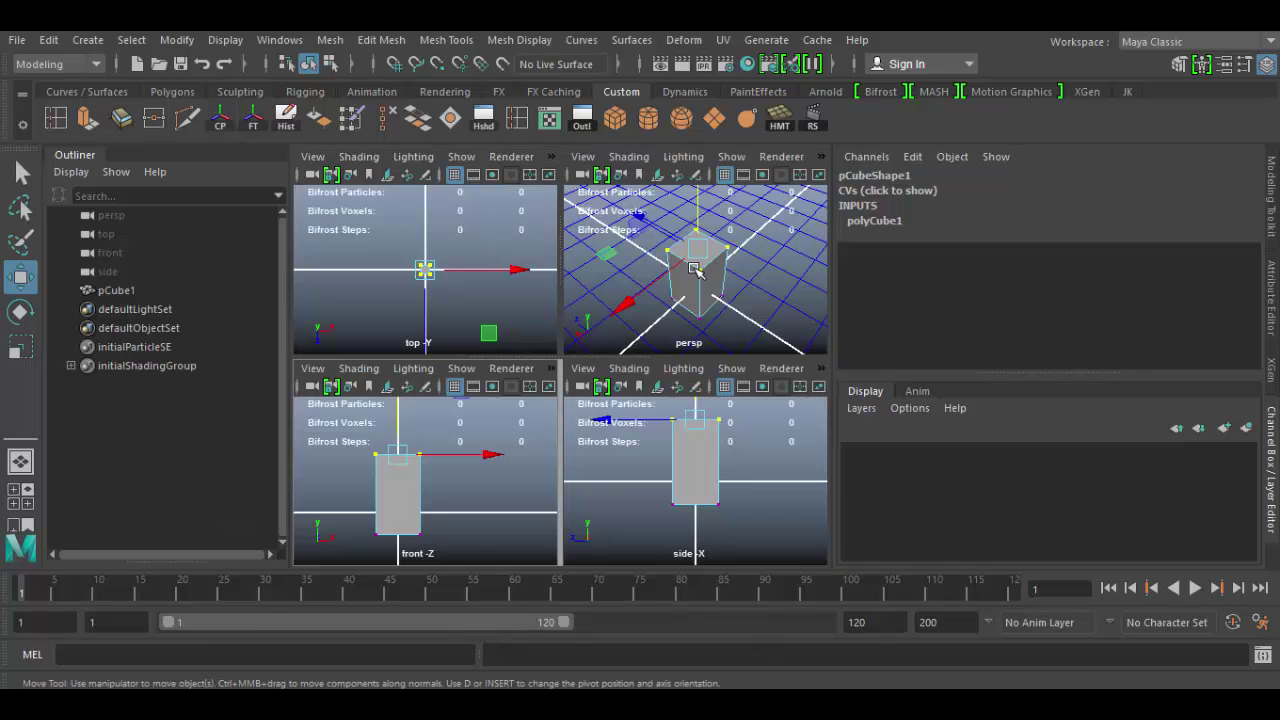
{"action": "key", "text": "space"}
{"action": "mouse_move", "coordinate": [666, 450]}
{"action": "left_mouse_down", "text": "alt"}
{"action": "mouse_move", "coordinate": [626, 449]}
{"action": "mouse_move", "coordinate": [692, 441]}
{"action": "mouse_move", "coordinate": [674, 449]}
{"action": "left_mouse_up", "text": "alt"}
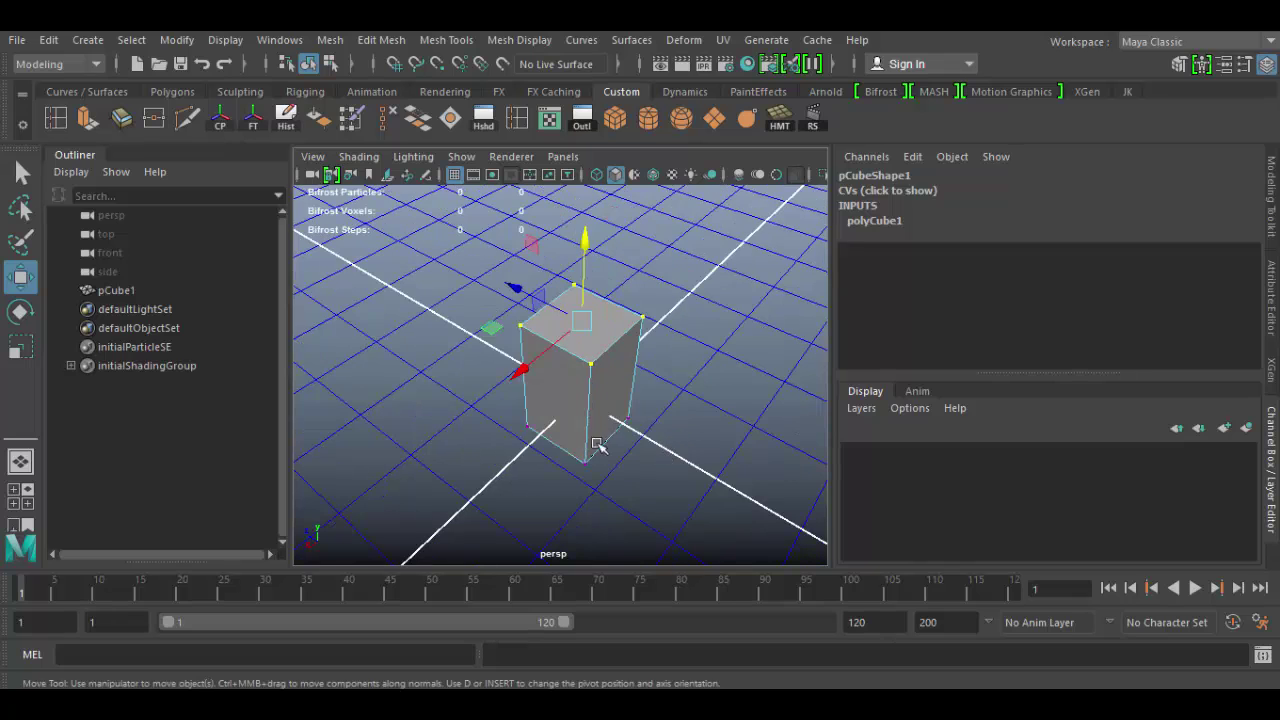
{"action": "right_click_drag", "start_coordinate": [609, 381], "coordinate": [689, 130]}
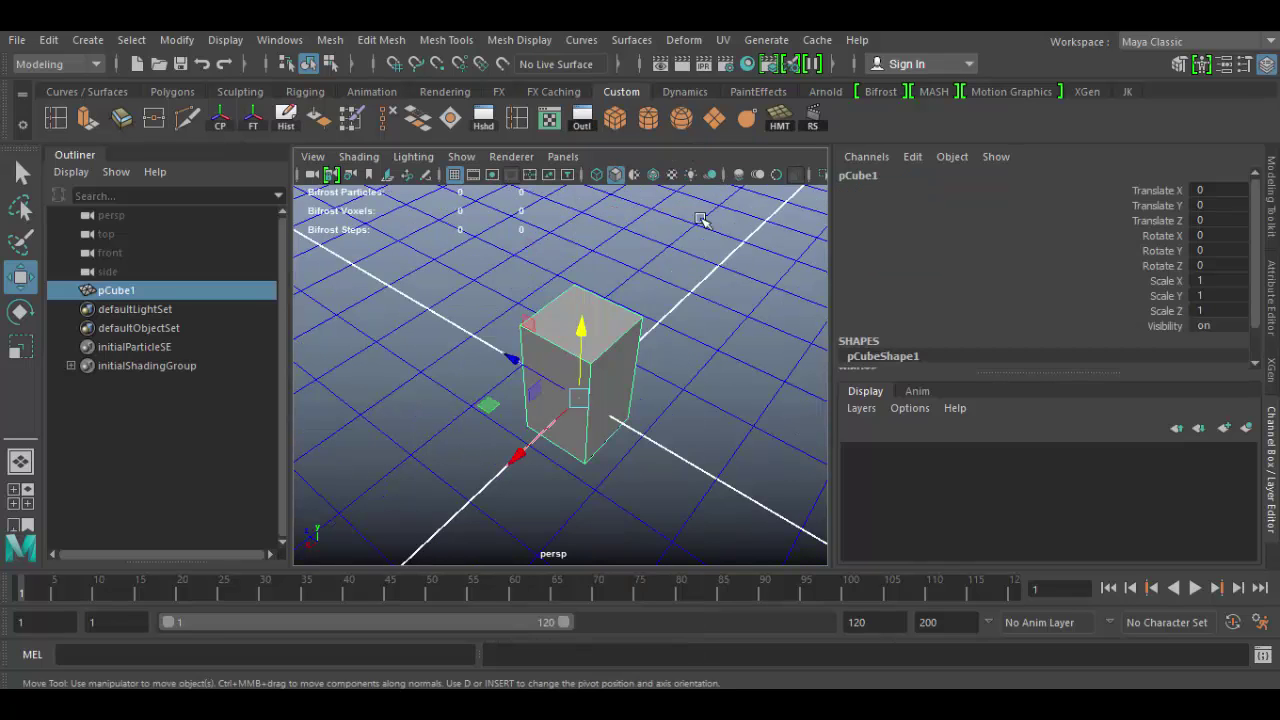